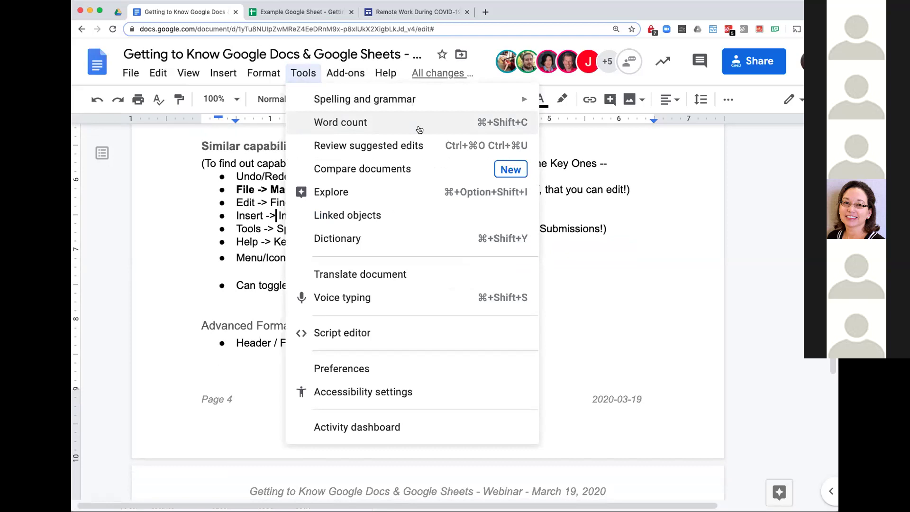
Step: Look up where the help options list the keyboard shortcuts, leaving the document unchanged
{"action": "key", "text": "Escape"}
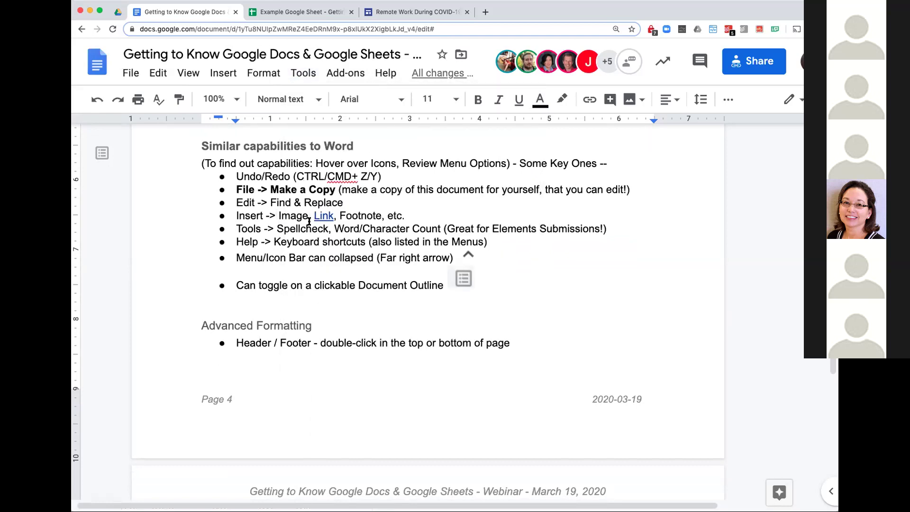
{"action": "left_click", "coordinate": [384, 76]}
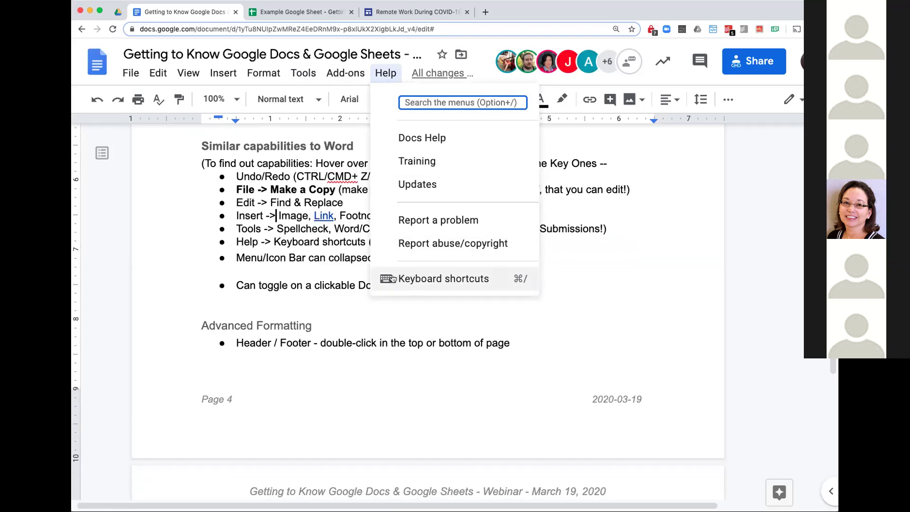
{"action": "left_click", "coordinate": [333, 231]}
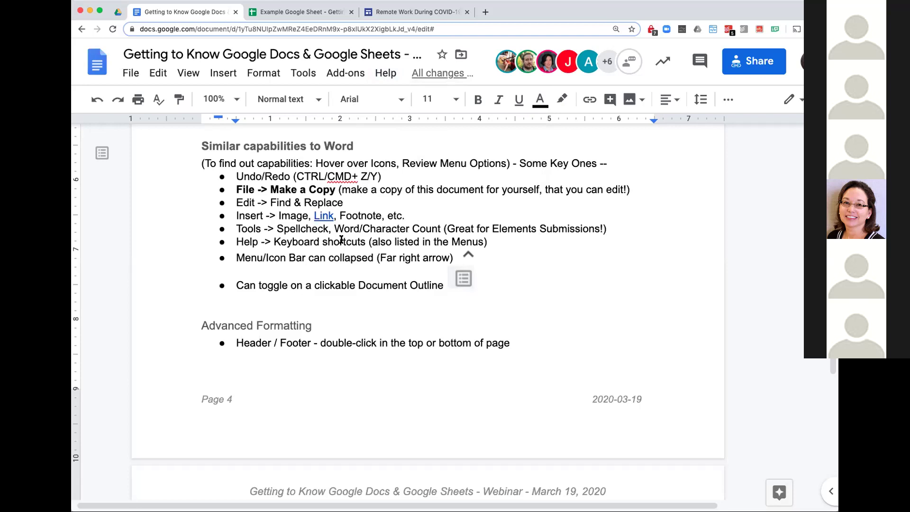
Step: Hide the document's menus and show them again, twice in a row
{"action": "scroll", "coordinate": [342, 250], "scroll_direction": "down", "scroll_amount": 1}
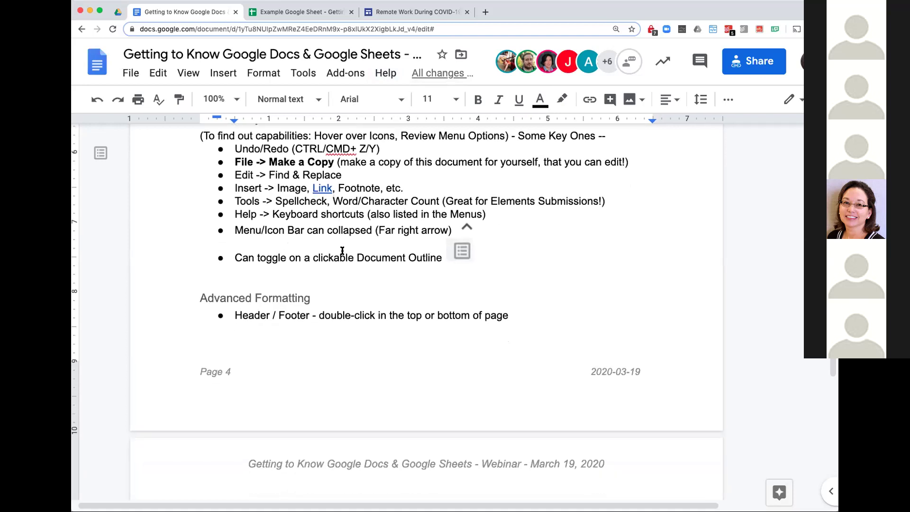
{"action": "scroll", "coordinate": [342, 250], "scroll_direction": "down", "scroll_amount": 1}
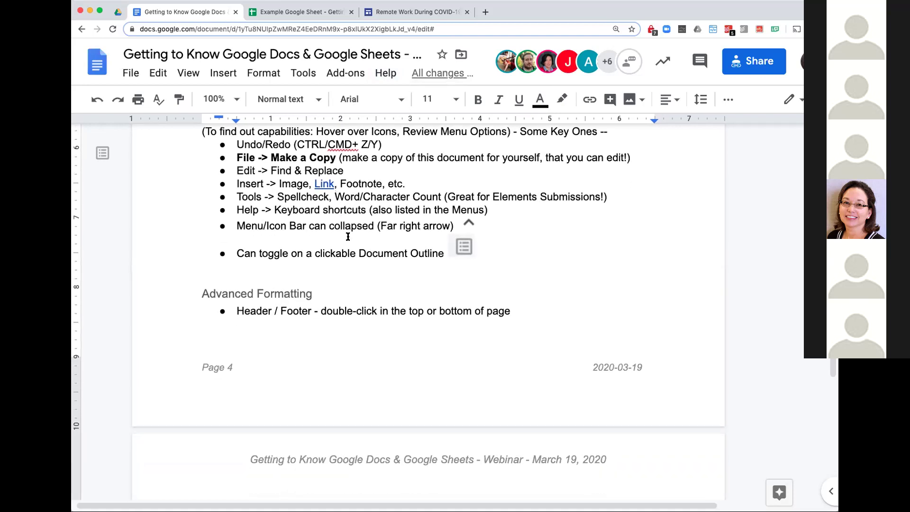
{"action": "scroll", "coordinate": [354, 234], "scroll_direction": "right", "scroll_amount": 1}
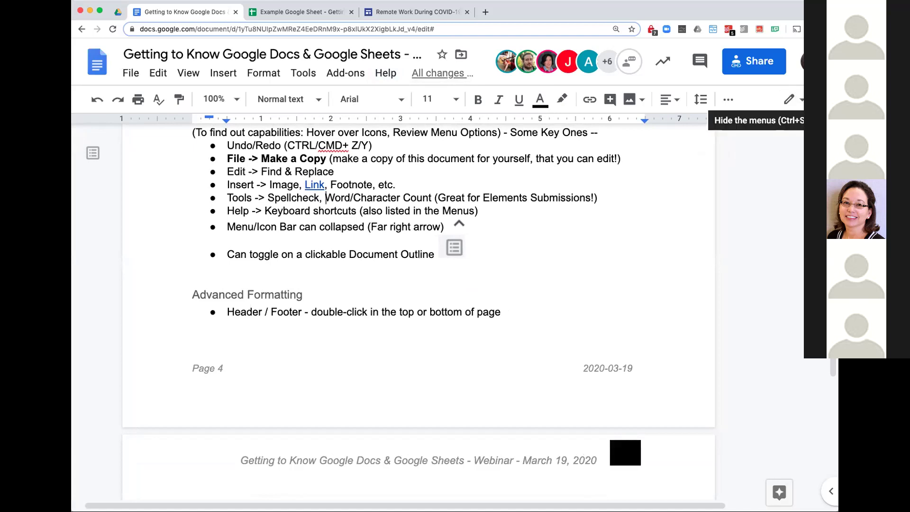
{"action": "left_click", "coordinate": [818, 99]}
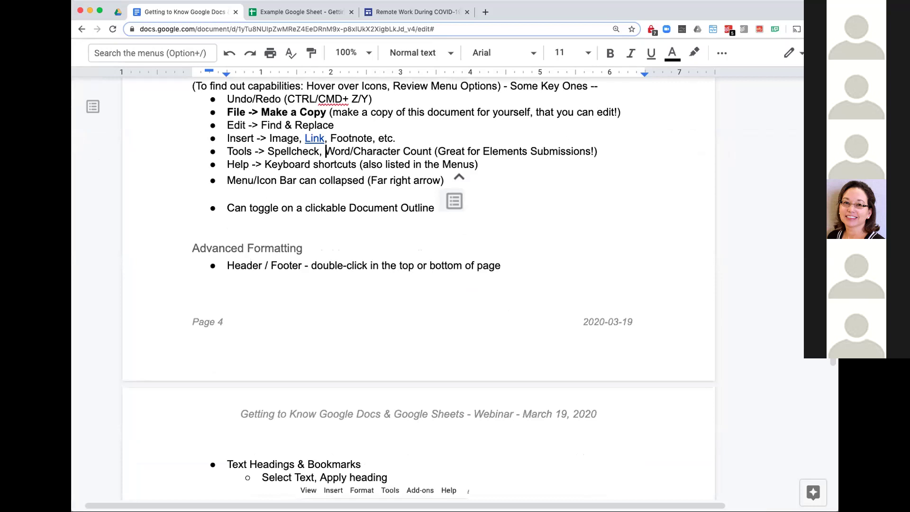
{"action": "left_click", "coordinate": [818, 52]}
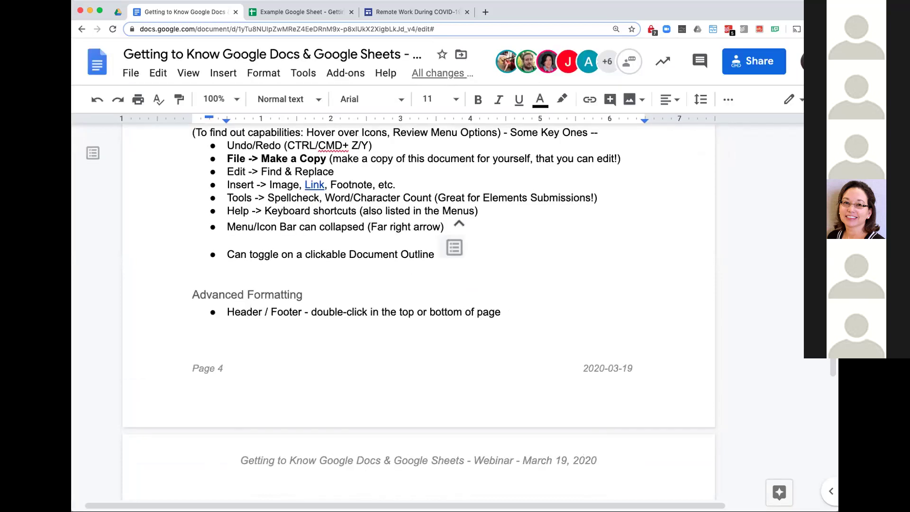
{"action": "left_click", "coordinate": [818, 99]}
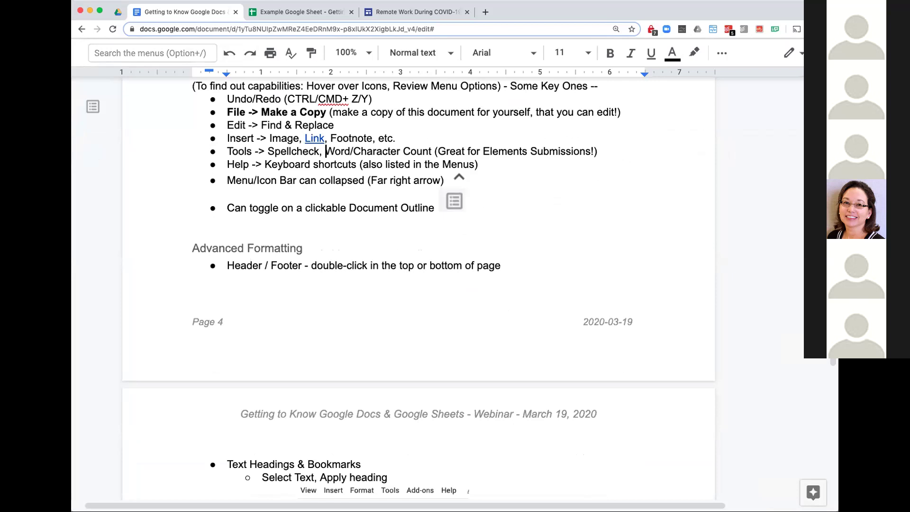
{"action": "left_click", "coordinate": [818, 53]}
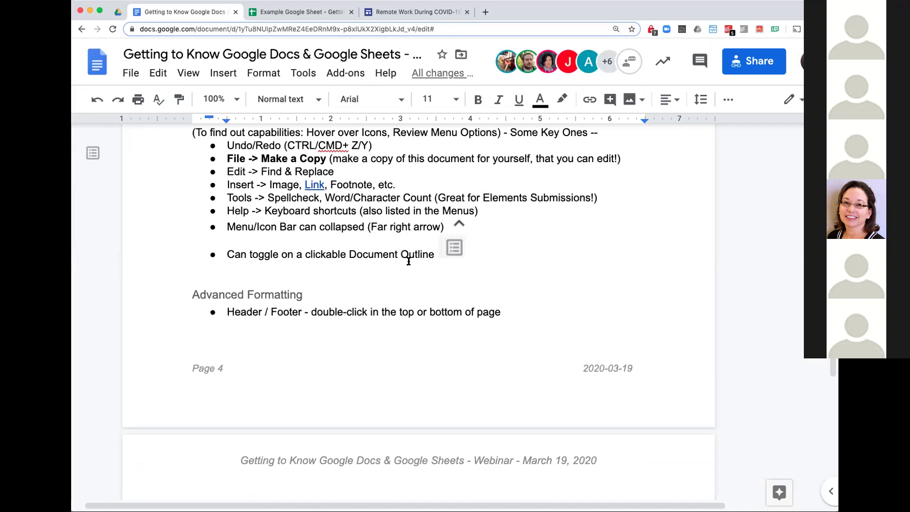
Step: Show the clickable document outline, view its headings, and close it again
{"action": "scroll", "coordinate": [409, 261], "scroll_direction": "right", "scroll_amount": 1}
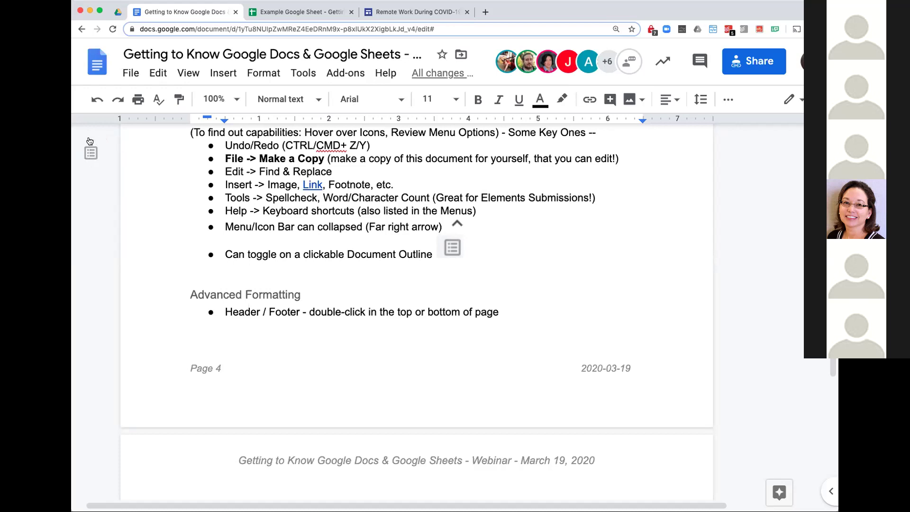
{"action": "left_click", "coordinate": [91, 155]}
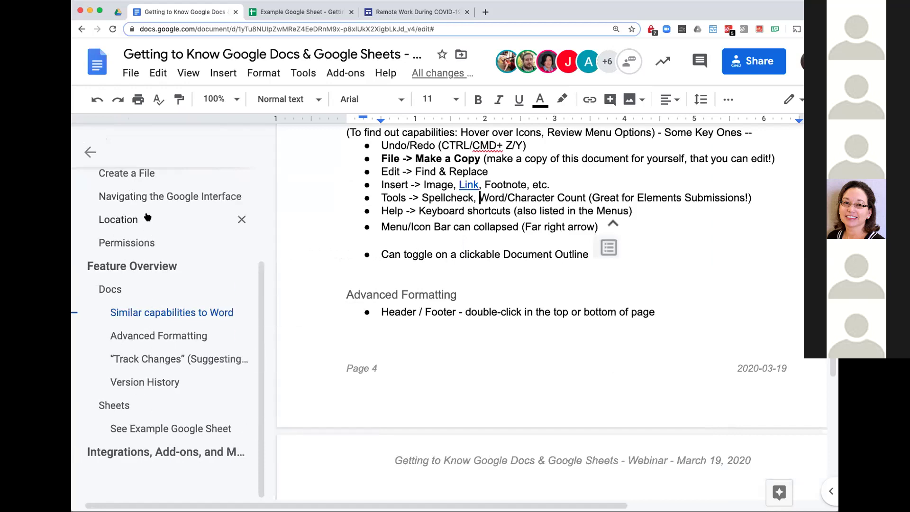
{"action": "left_click", "coordinate": [90, 152]}
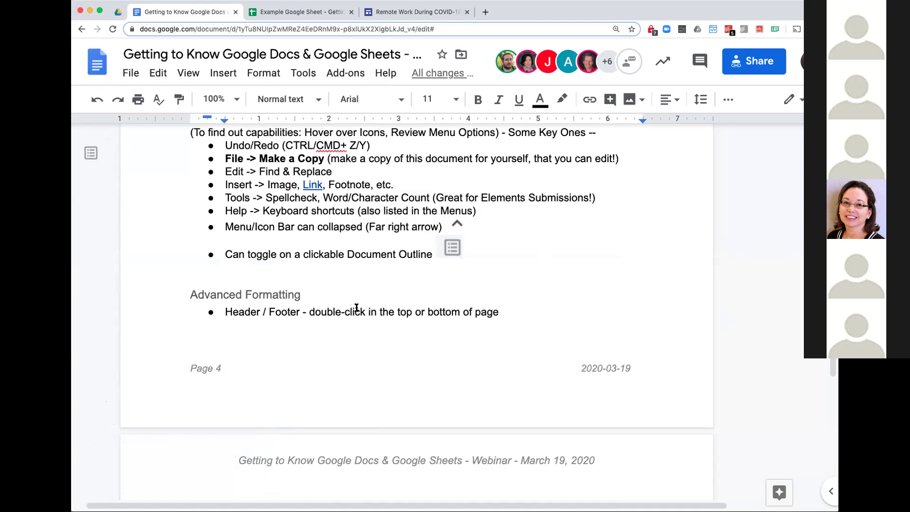
Step: Open the header of the page after page 4 for editing, select part of its title text, and leave the header
{"action": "scroll", "coordinate": [377, 313], "scroll_direction": "down", "scroll_amount": 1}
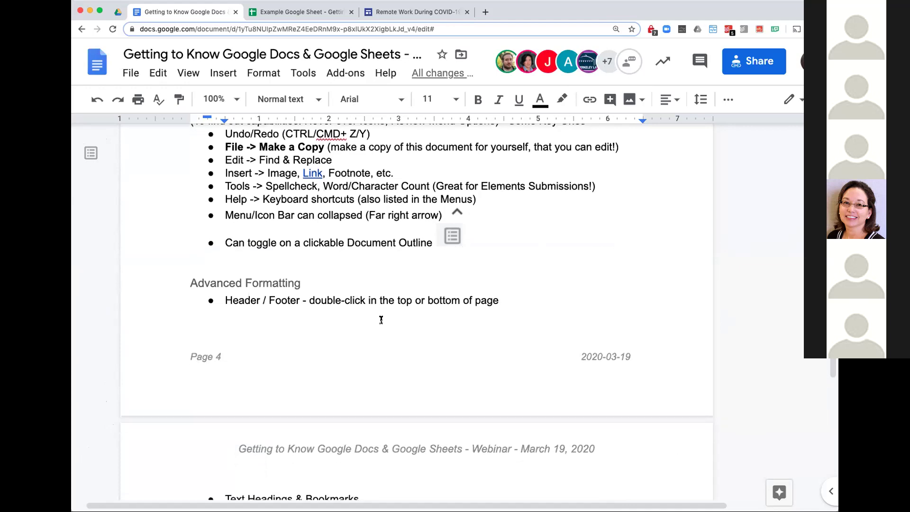
{"action": "scroll", "coordinate": [381, 319], "scroll_direction": "down", "scroll_amount": 3}
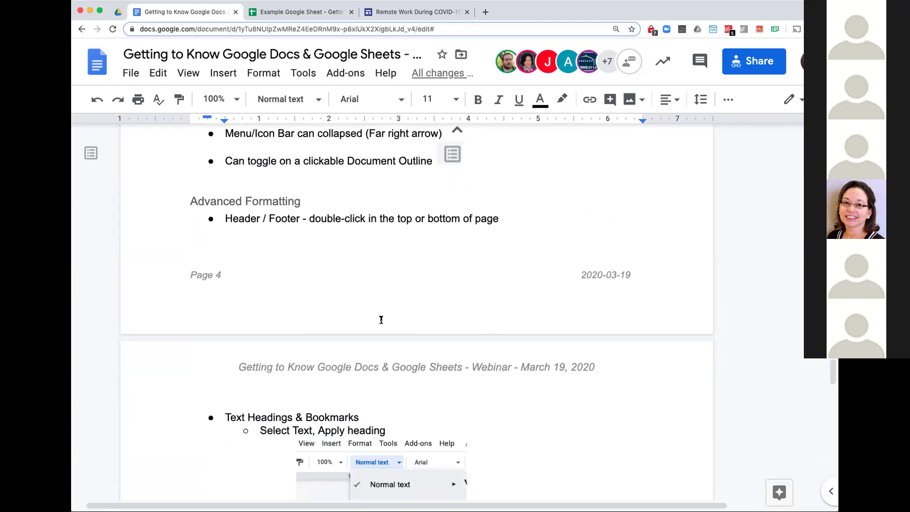
{"action": "scroll", "coordinate": [381, 319], "scroll_direction": "down", "scroll_amount": 2}
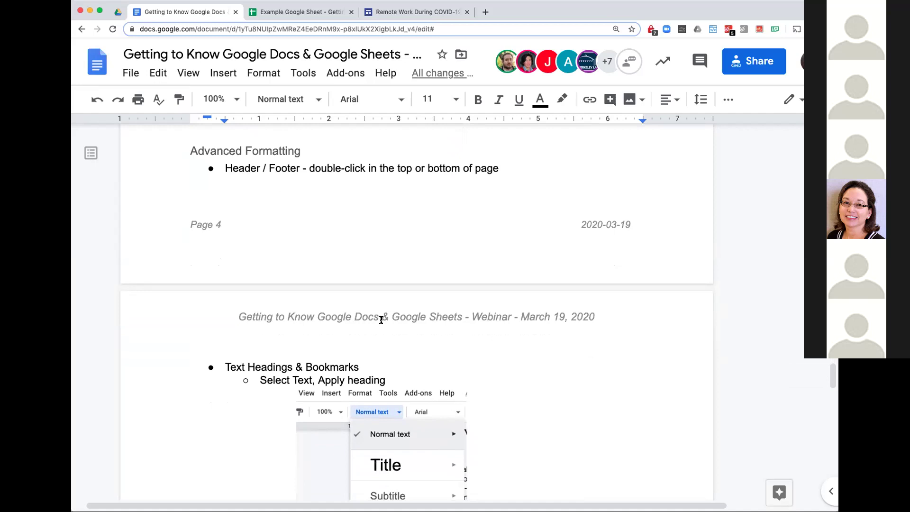
{"action": "scroll", "coordinate": [323, 312], "scroll_direction": "left", "scroll_amount": 1}
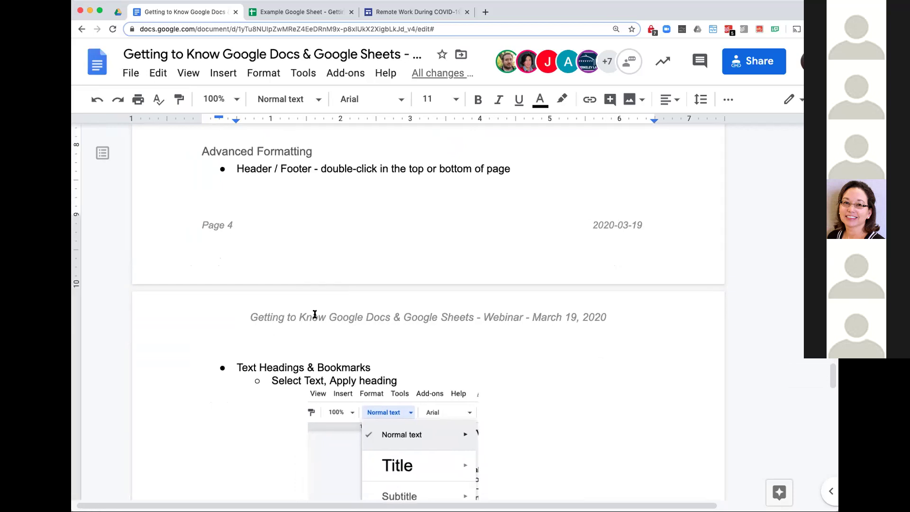
{"action": "double_click", "coordinate": [353, 317]}
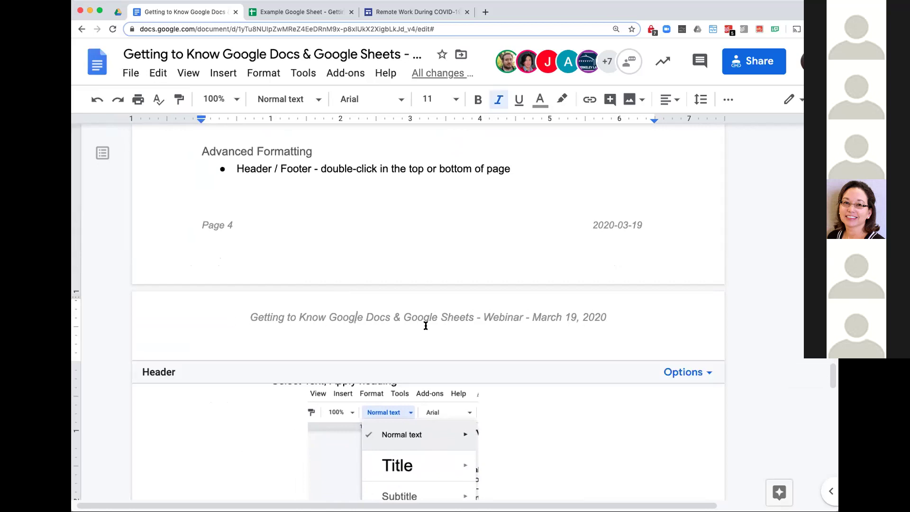
{"action": "left_click_drag", "start_coordinate": [288, 315], "coordinate": [336, 317]}
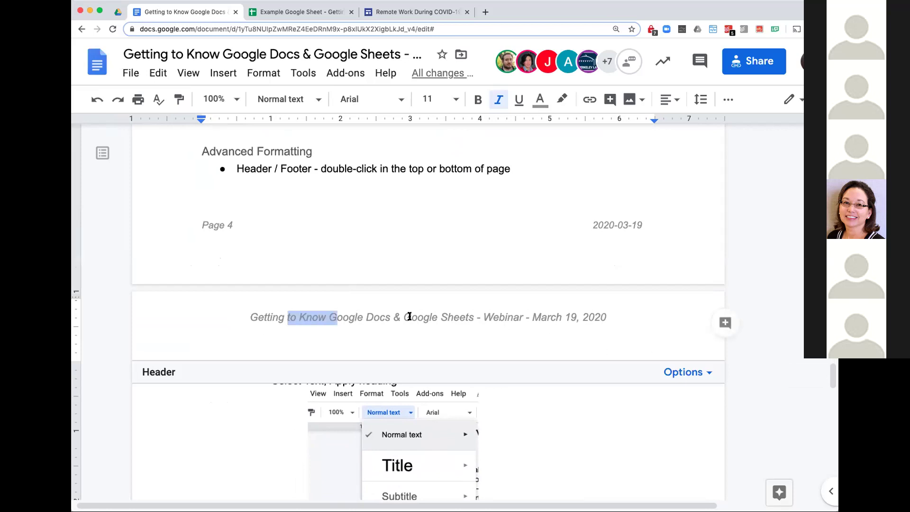
{"action": "left_click", "coordinate": [283, 422]}
Step: Select the start of the "Select Text, Apply heading" line and view the Heading 3 style options without applying one
{"action": "scroll", "coordinate": [512, 410], "scroll_direction": "down", "scroll_amount": 1}
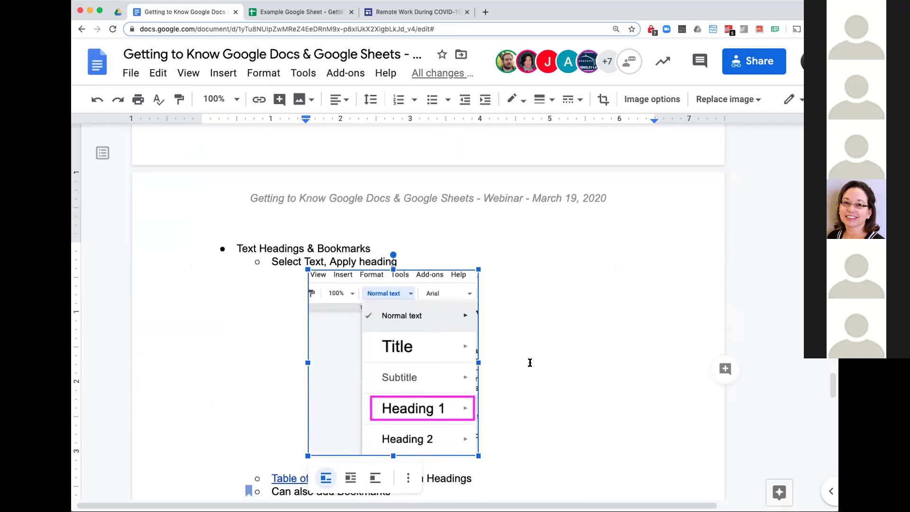
{"action": "scroll", "coordinate": [530, 363], "scroll_direction": "down", "scroll_amount": 1}
{"action": "scroll", "coordinate": [529, 362], "scroll_direction": "down", "scroll_amount": 2}
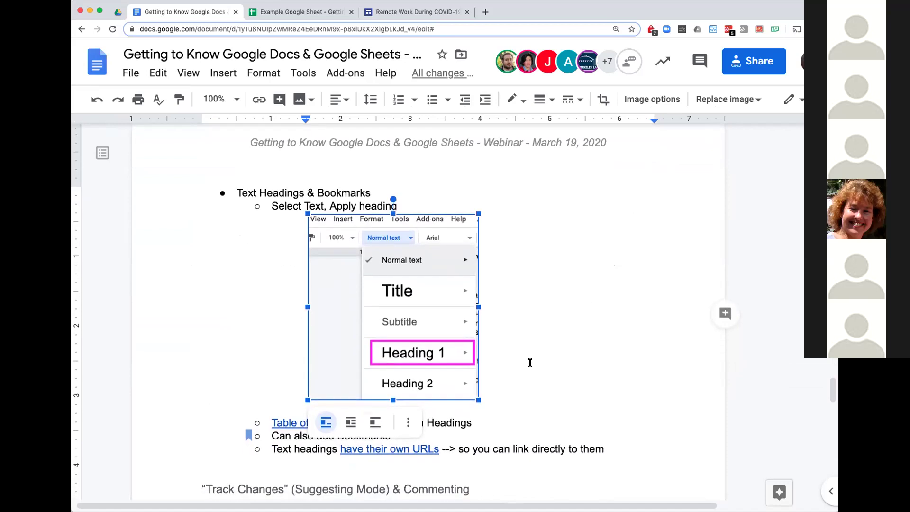
{"action": "scroll", "coordinate": [529, 362], "scroll_direction": "down", "scroll_amount": 1}
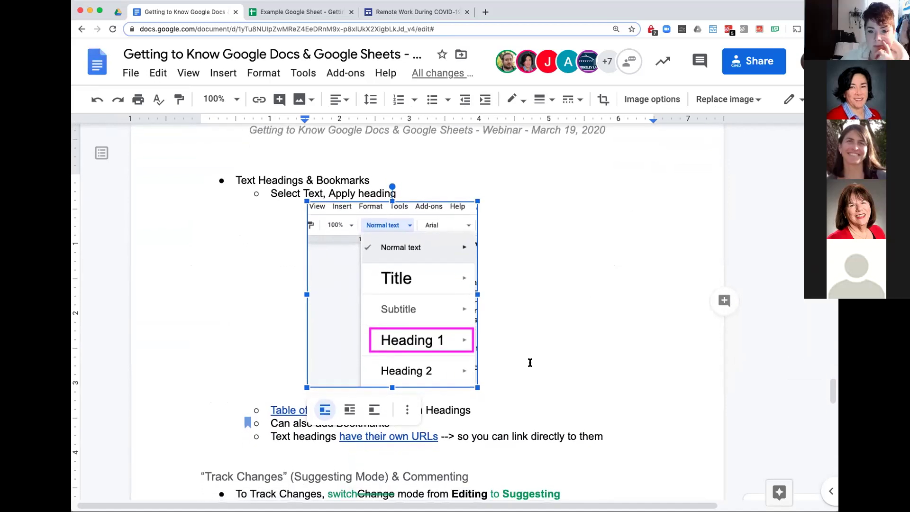
{"action": "scroll", "coordinate": [530, 363], "scroll_direction": "right", "scroll_amount": 1}
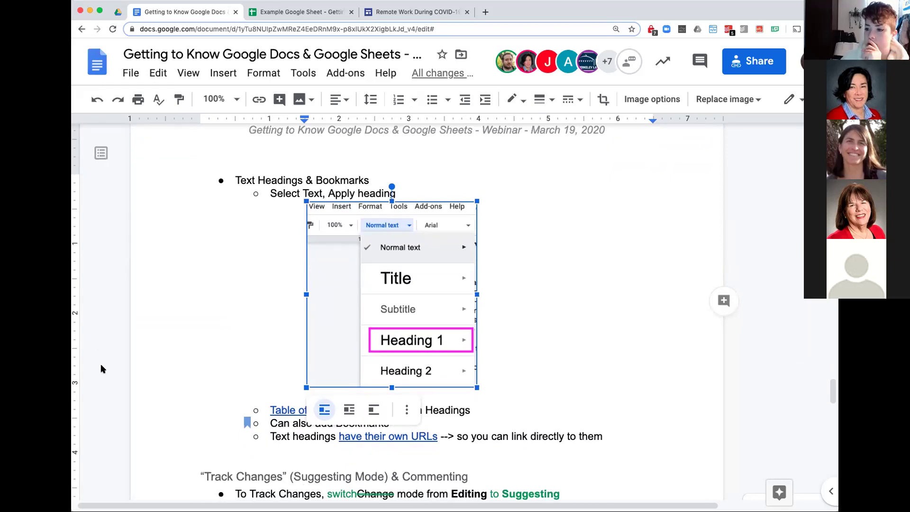
{"action": "scroll", "coordinate": [146, 480], "scroll_direction": "down", "scroll_amount": 1}
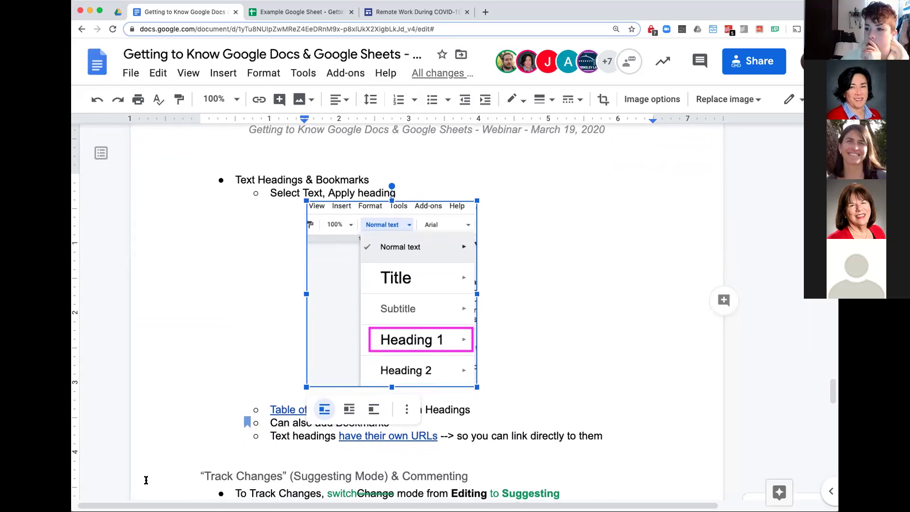
{"action": "left_click", "coordinate": [529, 401]}
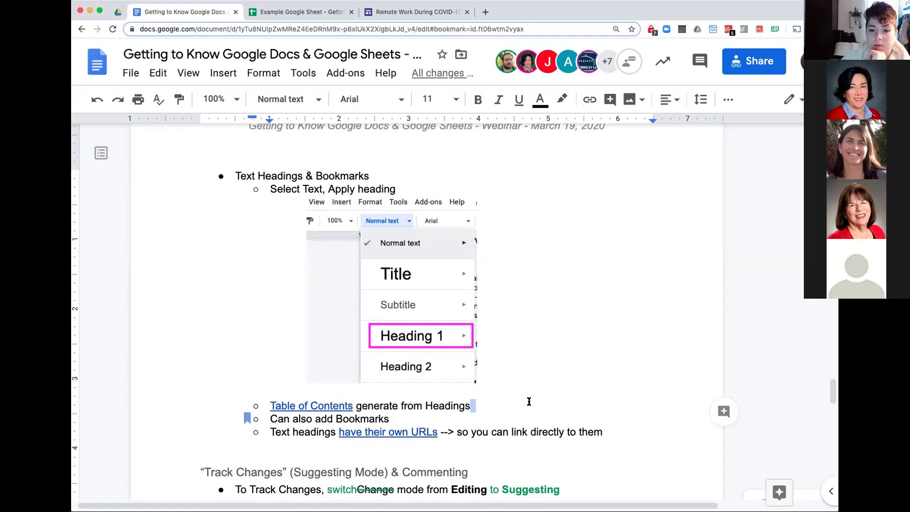
{"action": "left_click_drag", "start_coordinate": [271, 189], "coordinate": [319, 186]}
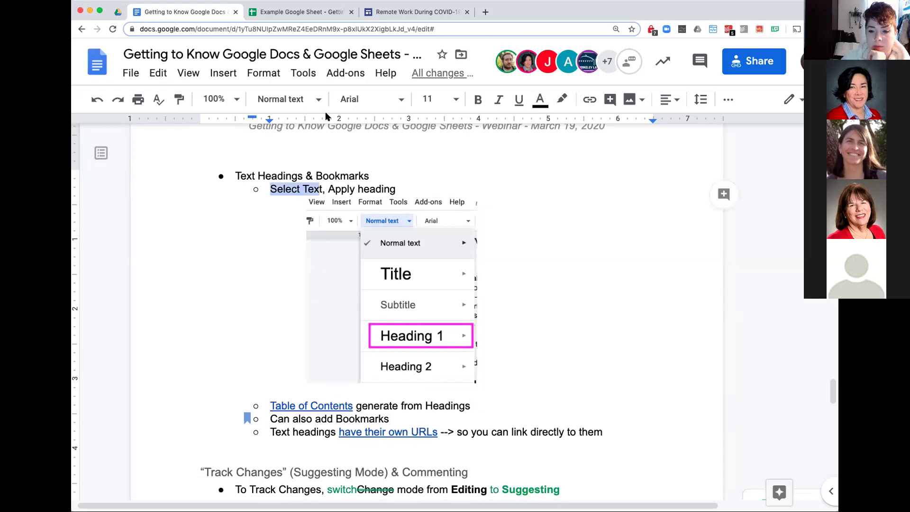
{"action": "left_click", "coordinate": [312, 99]}
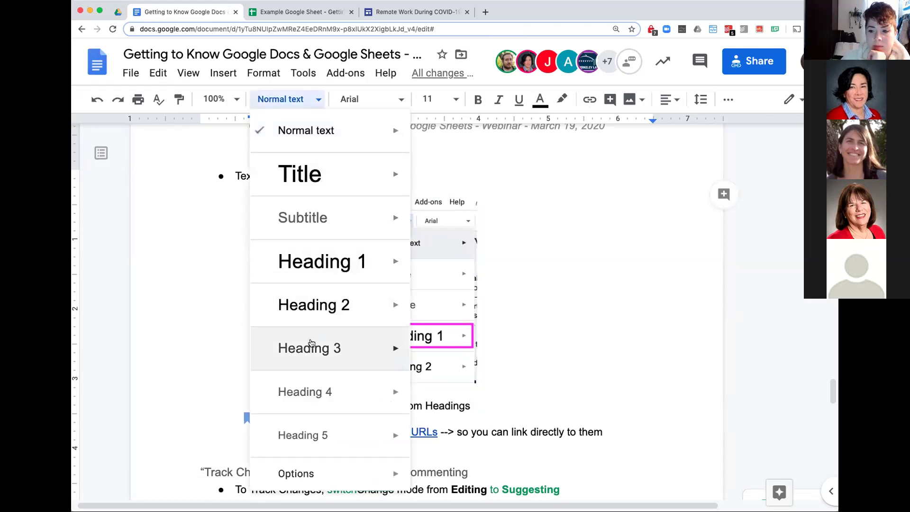
{"action": "mouse_move", "coordinate": [393, 350]}
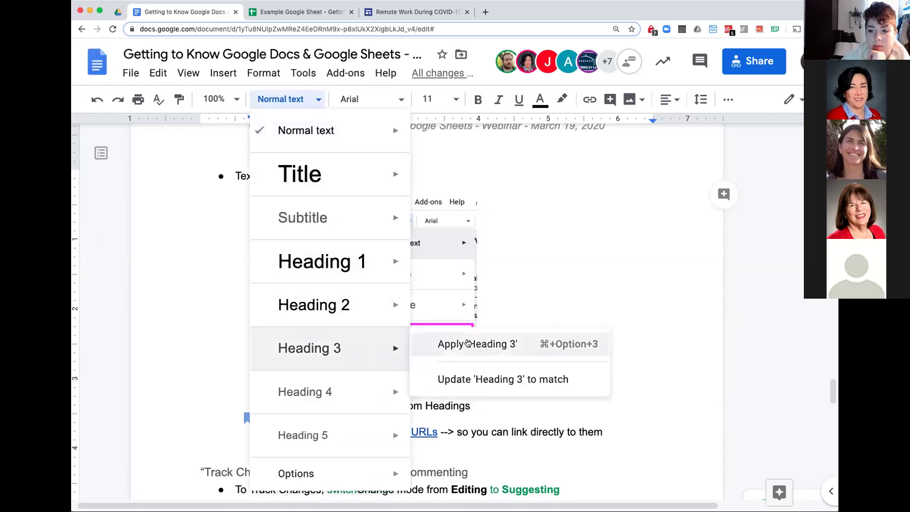
{"action": "left_click", "coordinate": [432, 184]}
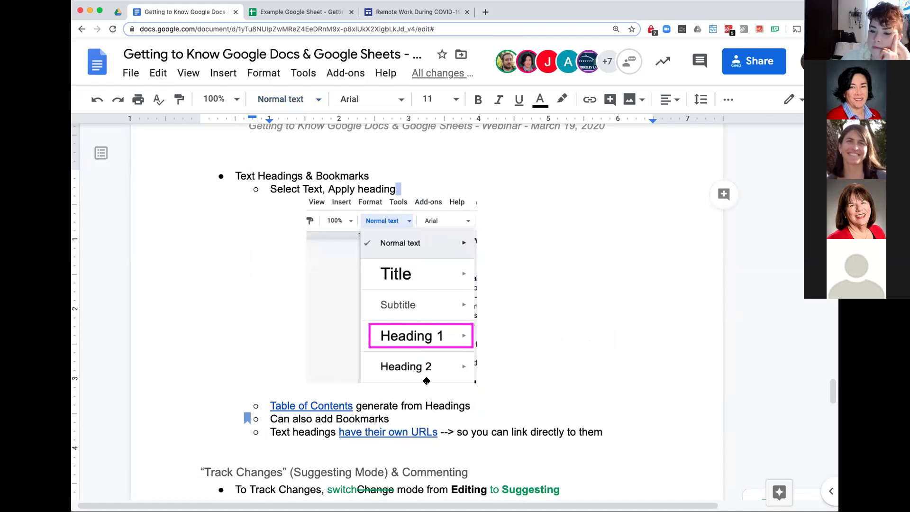
Step: Check where bookmarks can be inserted and add "(under Insert)" after "Can also add Bookmarks"
{"action": "scroll", "coordinate": [391, 413], "scroll_direction": "down", "scroll_amount": 2}
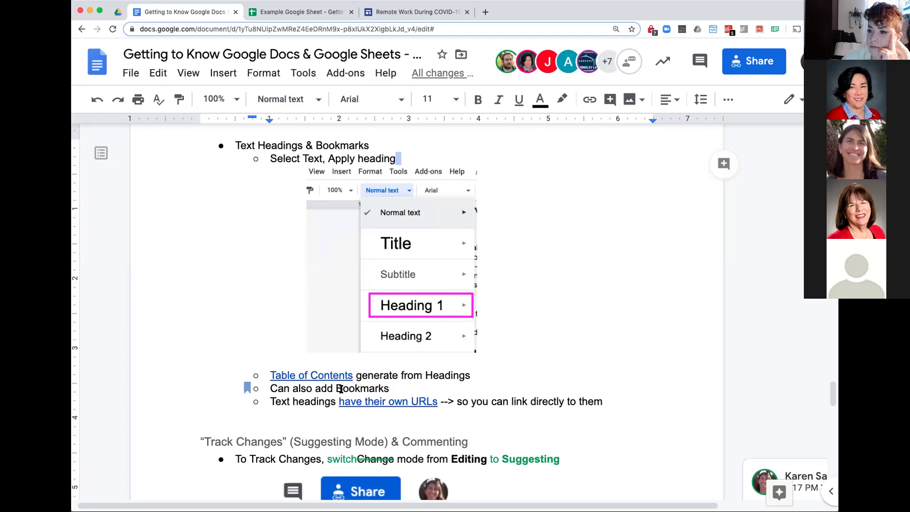
{"action": "left_click", "coordinate": [227, 76]}
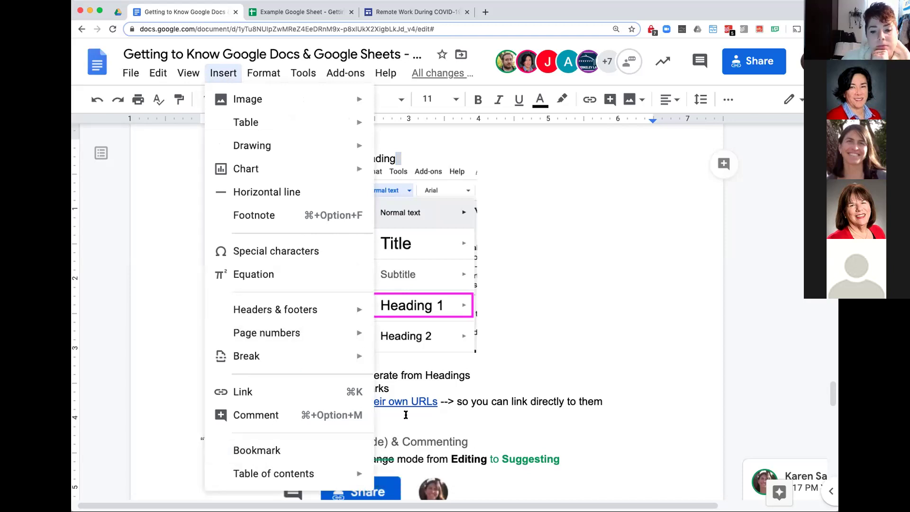
{"action": "left_click", "coordinate": [429, 386]}
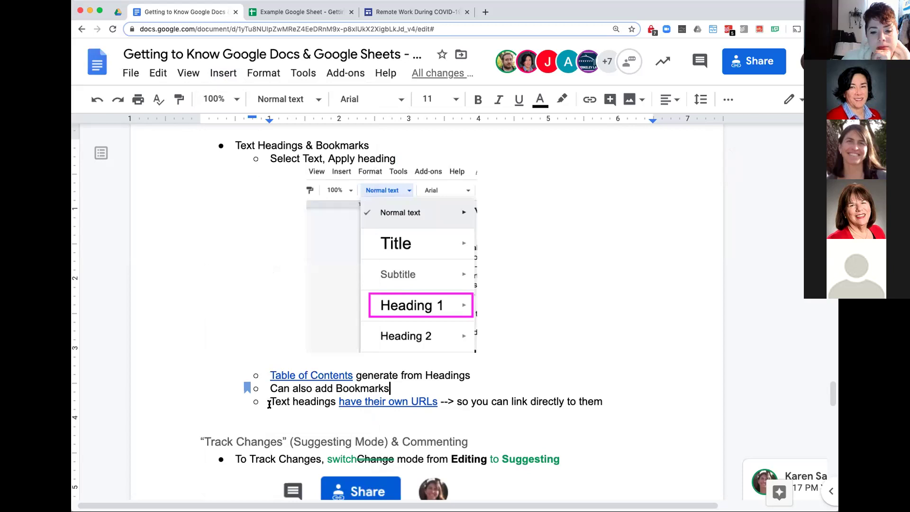
{"action": "type", "text": "(under Insert)"}
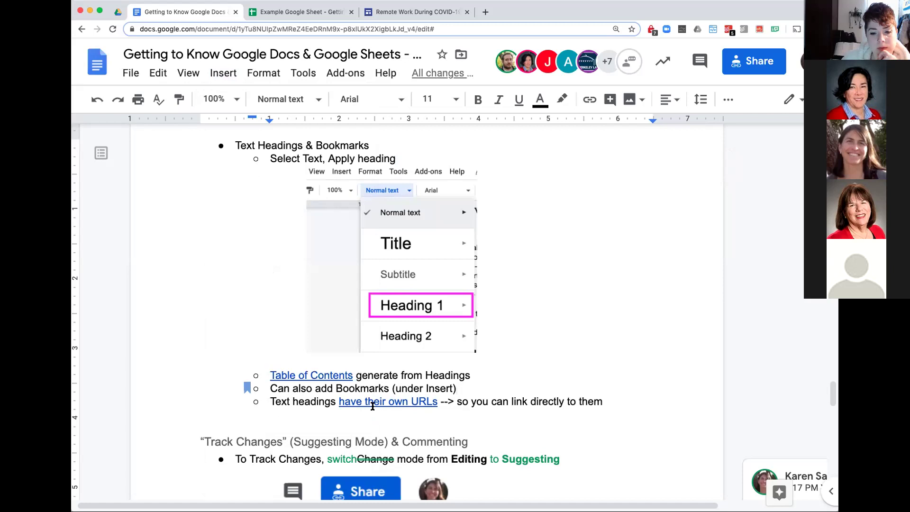
Step: Place the cursor in the "Track Changes" (Suggesting Mode) & Commenting heading and select that heading's direct URL
{"action": "left_click", "coordinate": [241, 441]}
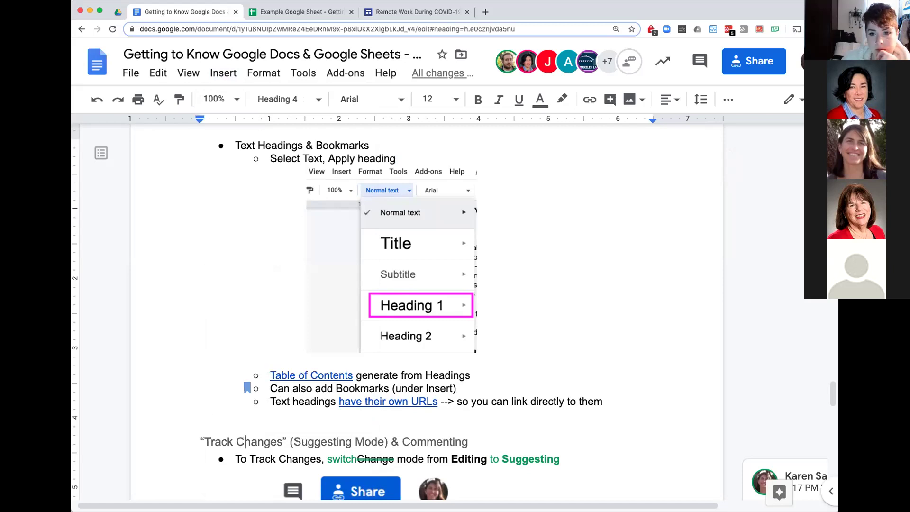
{"action": "left_click", "coordinate": [419, 29]}
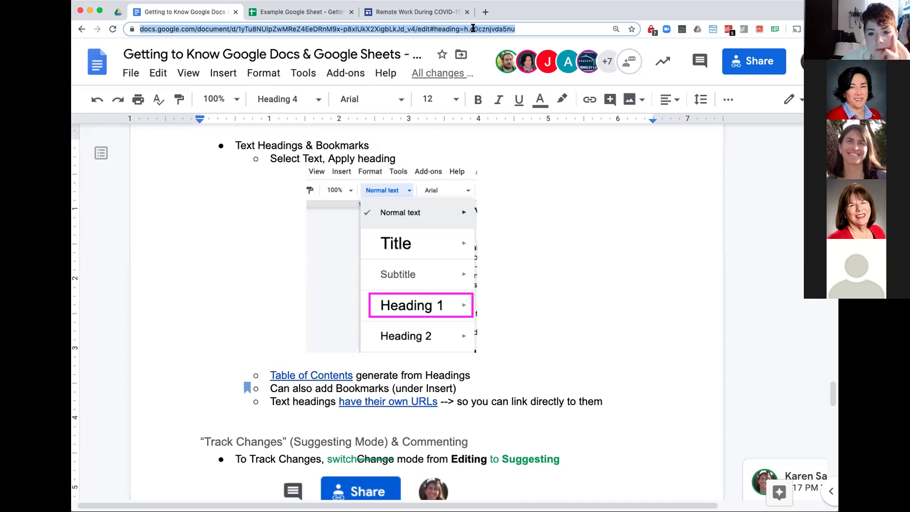
Step: Show the Link and Remove options of the existing bookmark on the "Can also add Bookmarks" line
{"action": "left_click", "coordinate": [246, 389]}
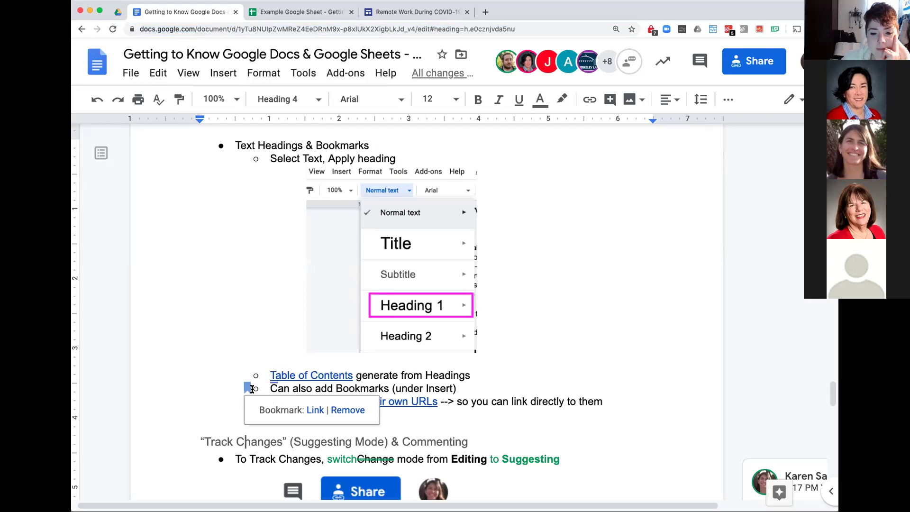
{"action": "left_click", "coordinate": [315, 388]}
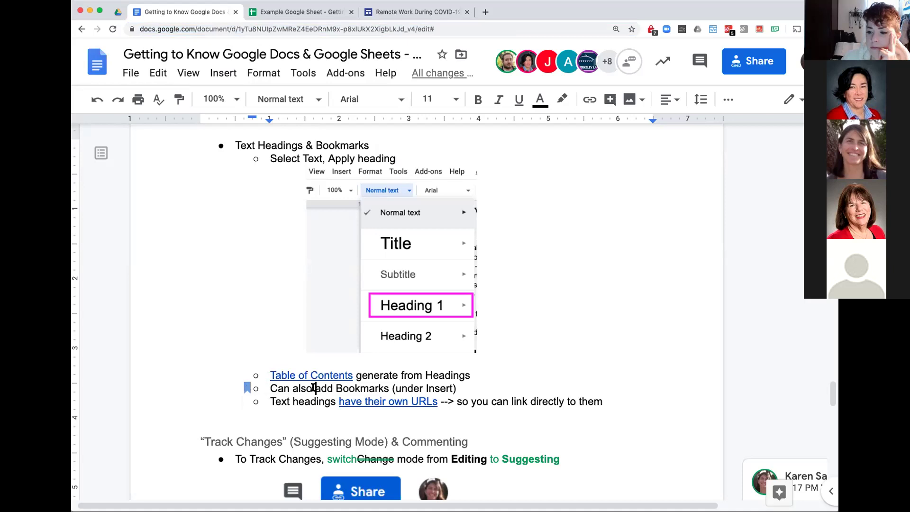
{"action": "left_click", "coordinate": [247, 387]}
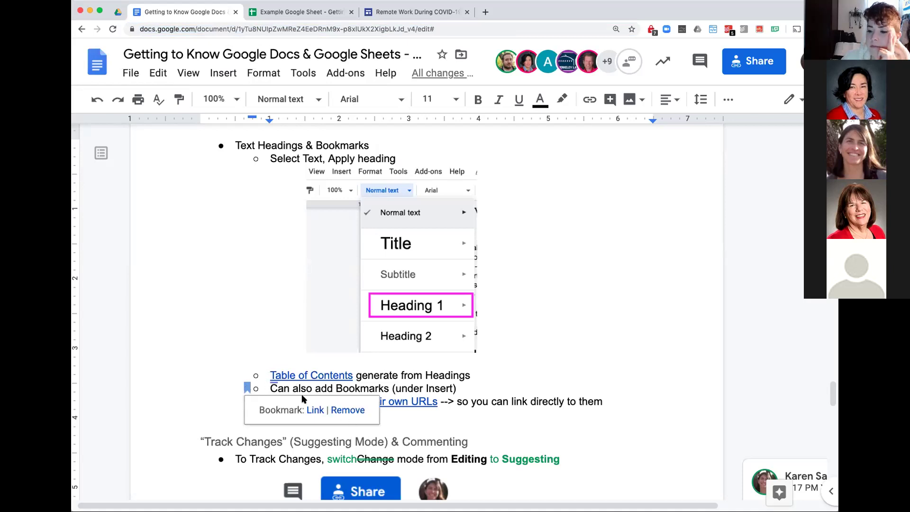
Step: Place the cursor in the "Track Changes" (Suggesting Mode) & Commenting heading and select only the "#heading" portion of its URL
{"action": "left_click", "coordinate": [333, 438]}
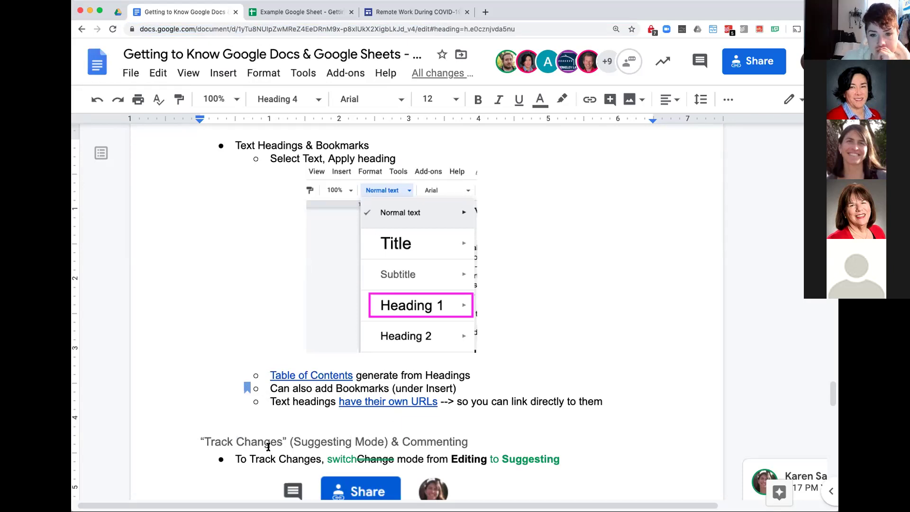
{"action": "left_click", "coordinate": [316, 441]}
{"action": "left_click", "coordinate": [283, 421]}
{"action": "scroll", "coordinate": [284, 420], "scroll_direction": "right", "scroll_amount": 1}
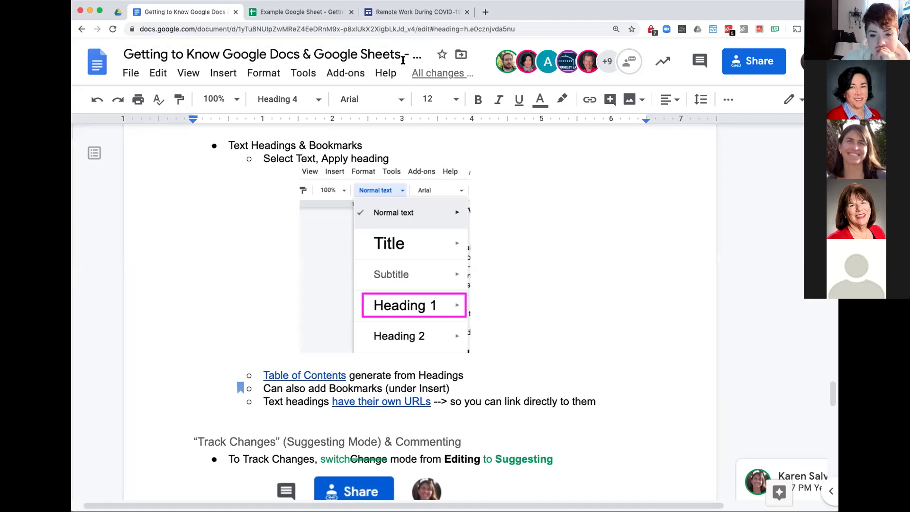
{"action": "left_click", "coordinate": [400, 26]}
{"action": "left_click", "coordinate": [220, 417]}
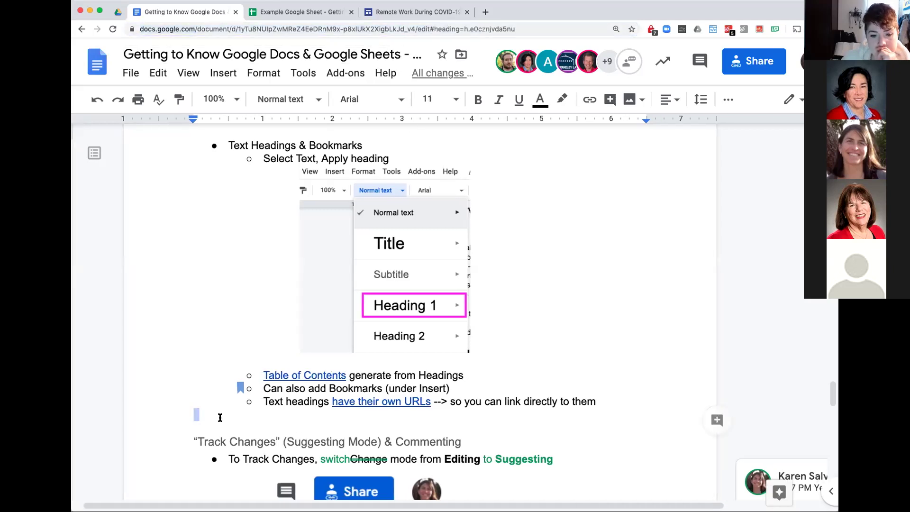
{"action": "left_click", "coordinate": [270, 440]}
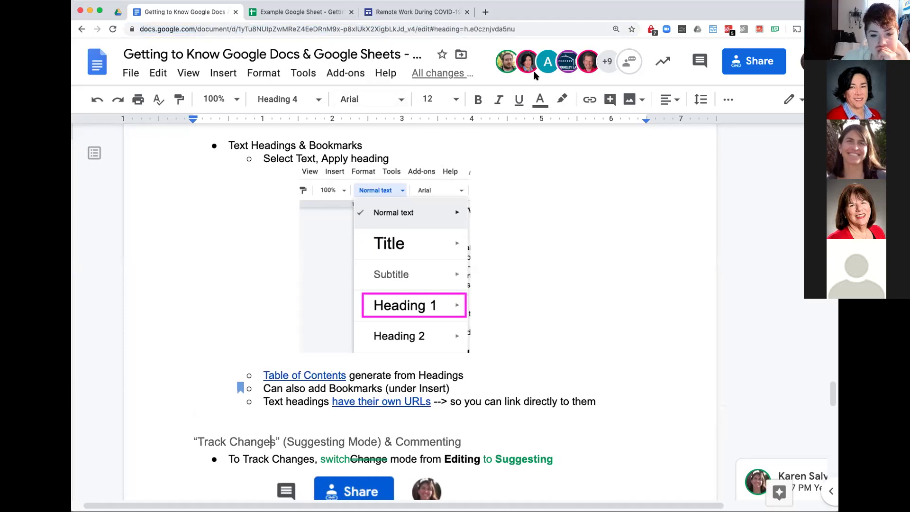
{"action": "left_click_drag", "start_coordinate": [525, 29], "coordinate": [431, 26]}
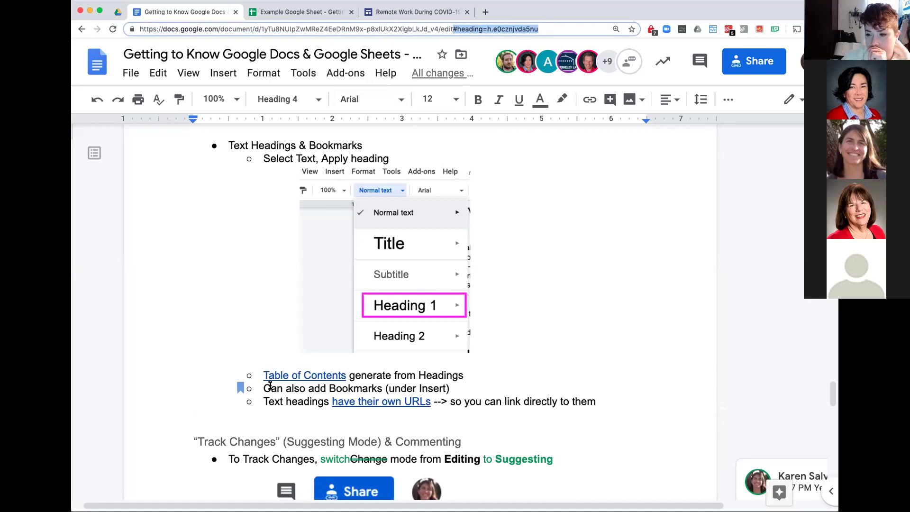
Step: Insert a bookmark at the word "Bookmarks" in the "Can also add Bookmarks (under Insert)" line
{"action": "left_click", "coordinate": [347, 391]}
{"action": "left_click", "coordinate": [330, 389], "text": "shift"}
{"action": "double_click", "coordinate": [331, 389]}
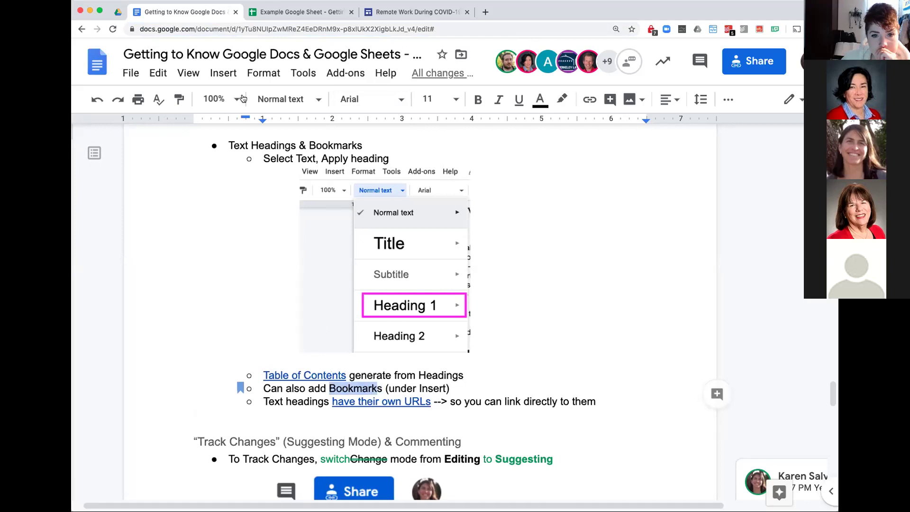
{"action": "left_click", "coordinate": [231, 73]}
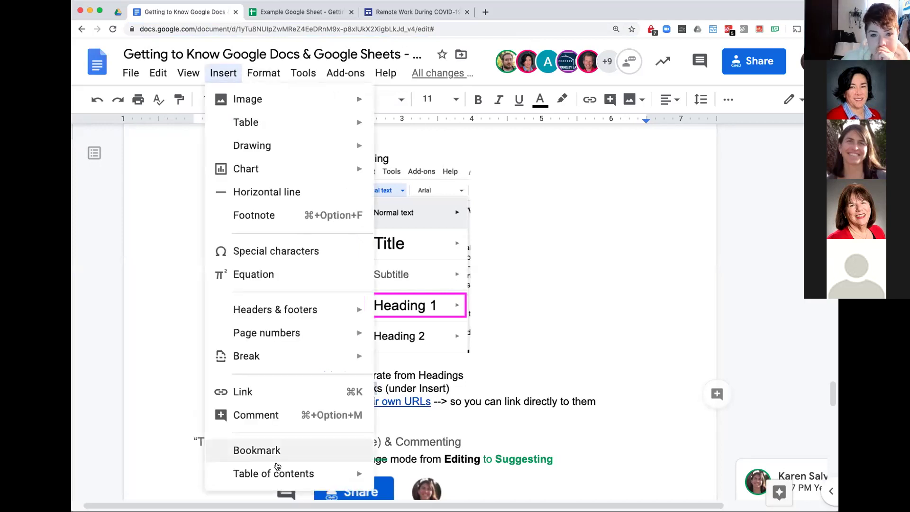
{"action": "left_click", "coordinate": [274, 450]}
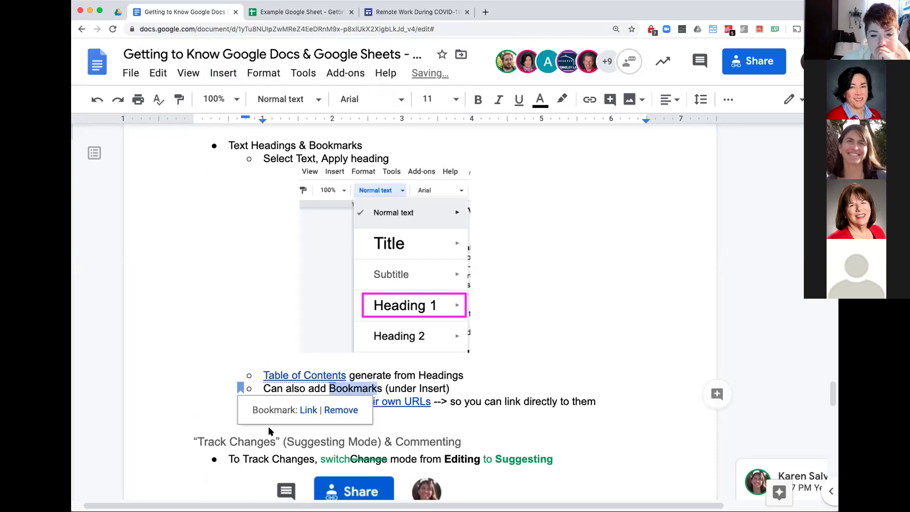
Step: Follow the new bookmark's link, select the bookmark portion of the page URL, and return to the document text
{"action": "left_click", "coordinate": [309, 410]}
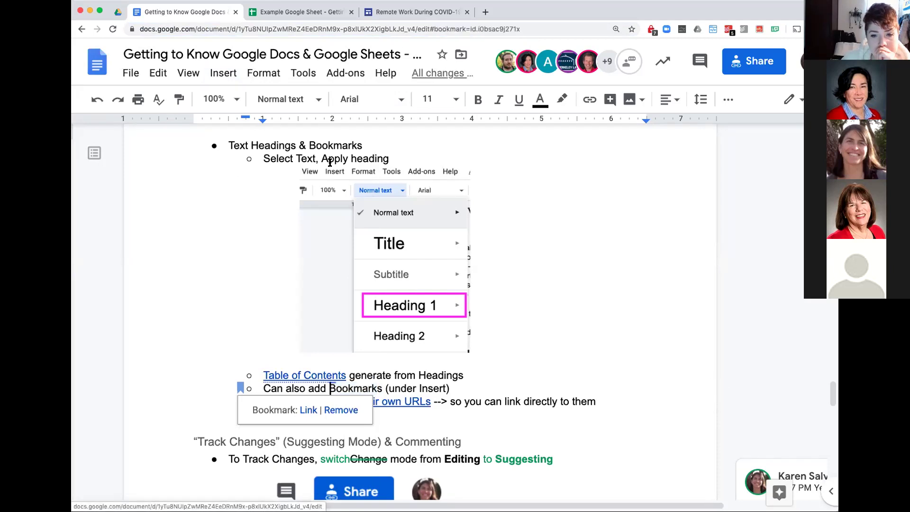
{"action": "scroll", "coordinate": [330, 162], "scroll_direction": "right", "scroll_amount": 1}
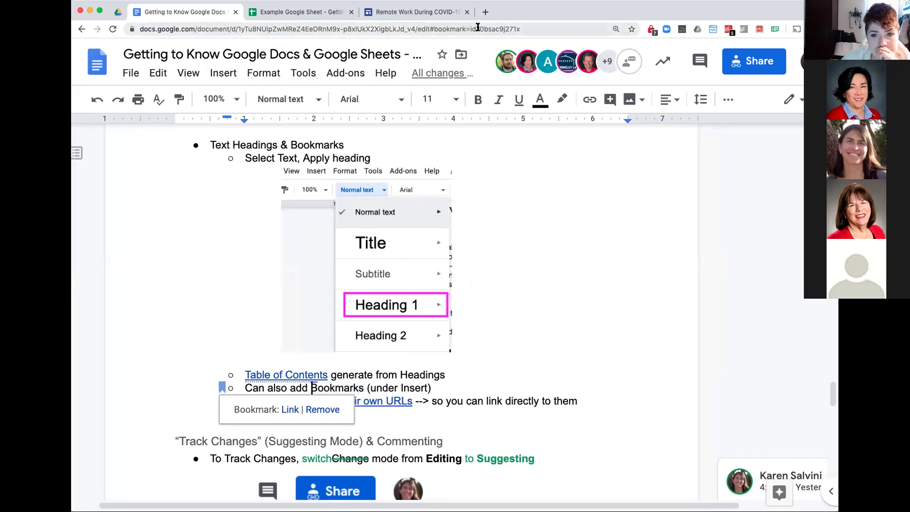
{"action": "left_click_drag", "start_coordinate": [434, 29], "coordinate": [572, 26]}
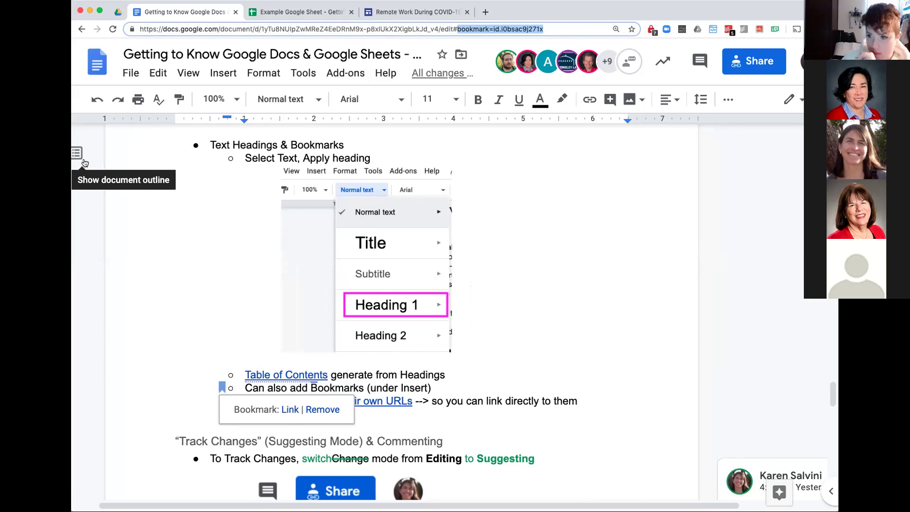
{"action": "left_click", "coordinate": [452, 397]}
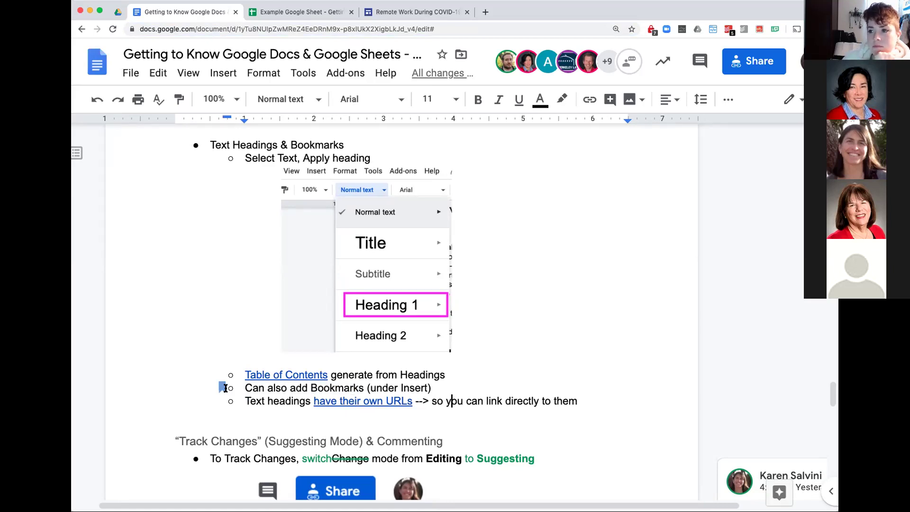
Step: Go to the "Track Changes" (Suggesting Mode) & Commenting heading, place the cursor in it, and review the bullets below
{"action": "scroll", "coordinate": [255, 403], "scroll_direction": "left", "scroll_amount": 2}
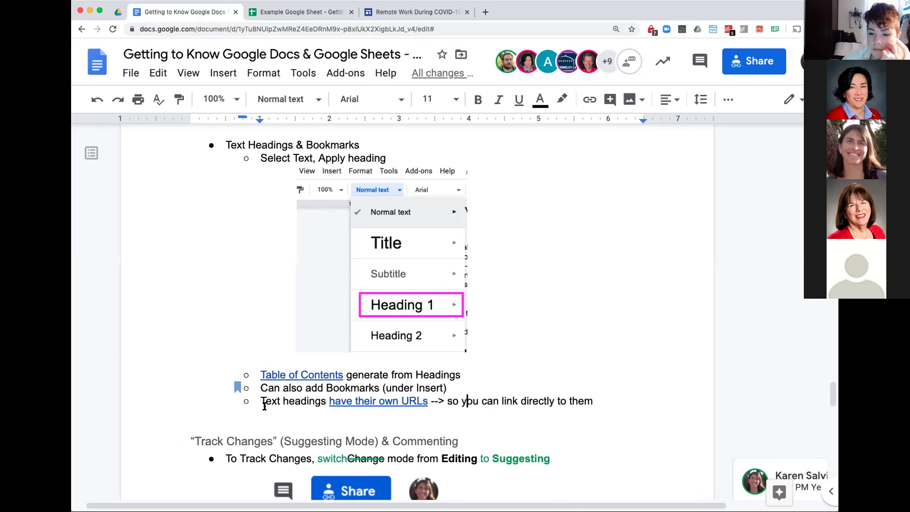
{"action": "scroll", "coordinate": [390, 441], "scroll_direction": "down", "scroll_amount": 2}
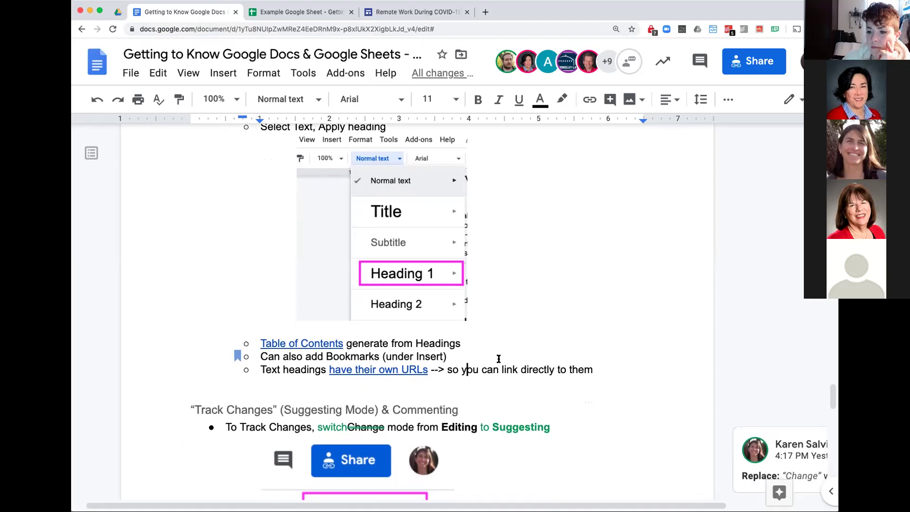
{"action": "scroll", "coordinate": [499, 359], "scroll_direction": "right", "scroll_amount": 1}
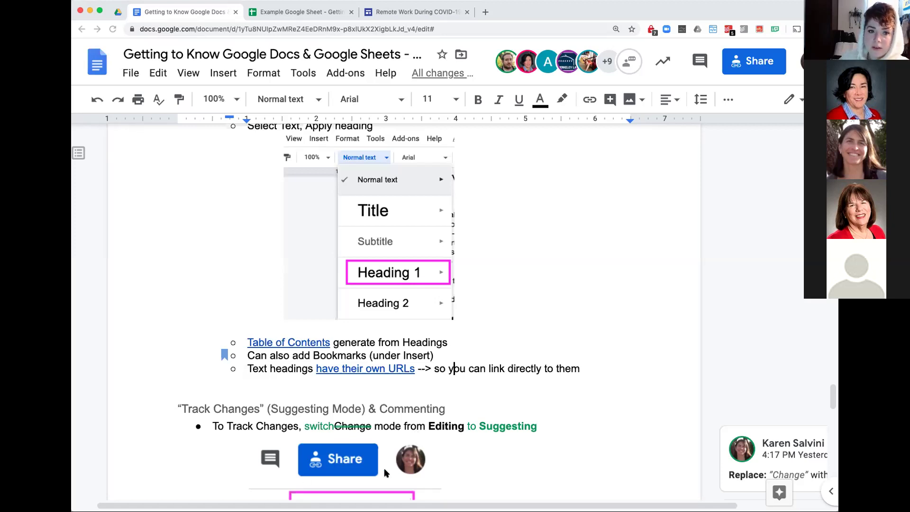
{"action": "scroll", "coordinate": [477, 488], "scroll_direction": "down", "scroll_amount": 4}
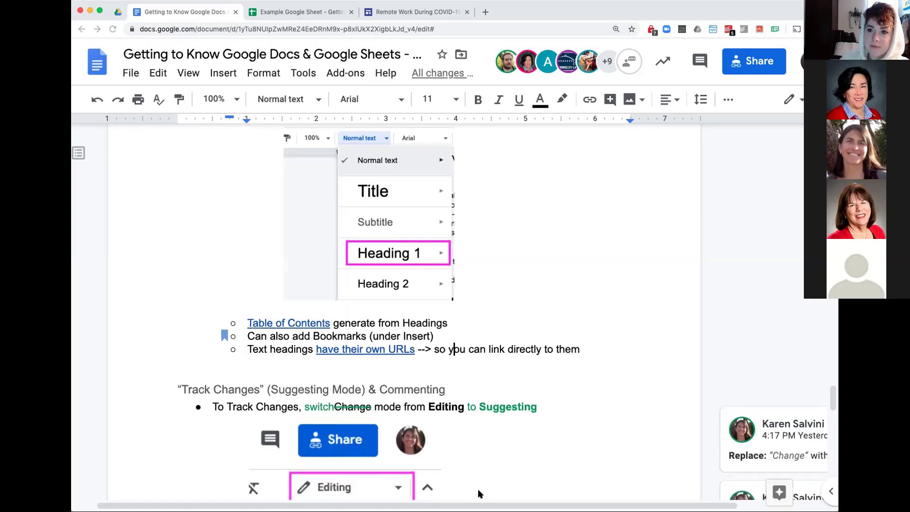
{"action": "scroll", "coordinate": [478, 493], "scroll_direction": "down", "scroll_amount": 2}
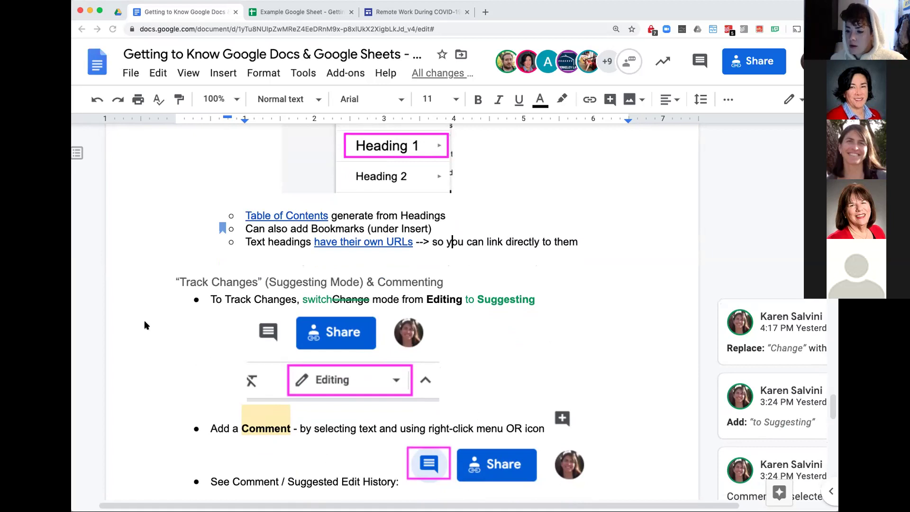
{"action": "left_click", "coordinate": [221, 282]}
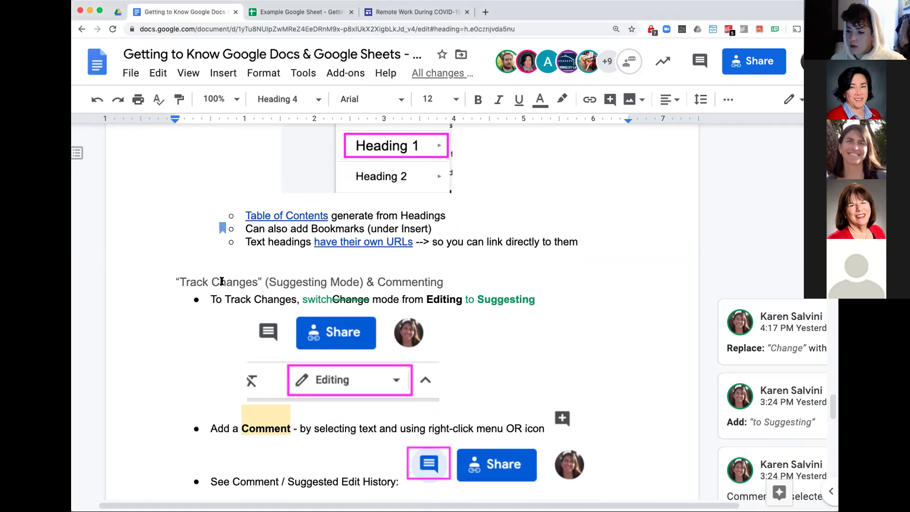
{"action": "scroll", "coordinate": [324, 318], "scroll_direction": "down", "scroll_amount": 5}
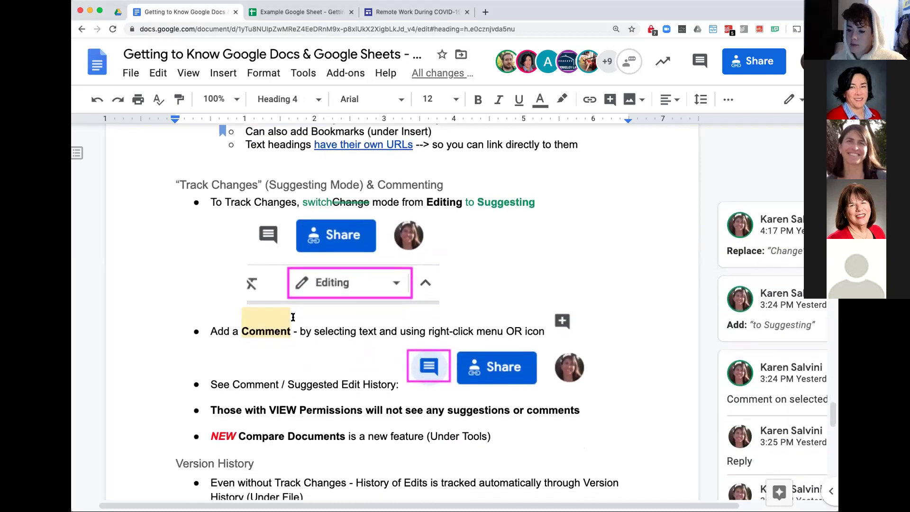
Step: Switch the document to Suggesting mode and suggest deleting "To" at the start of the "To Track Changes" bullet
{"action": "left_click", "coordinate": [754, 104]}
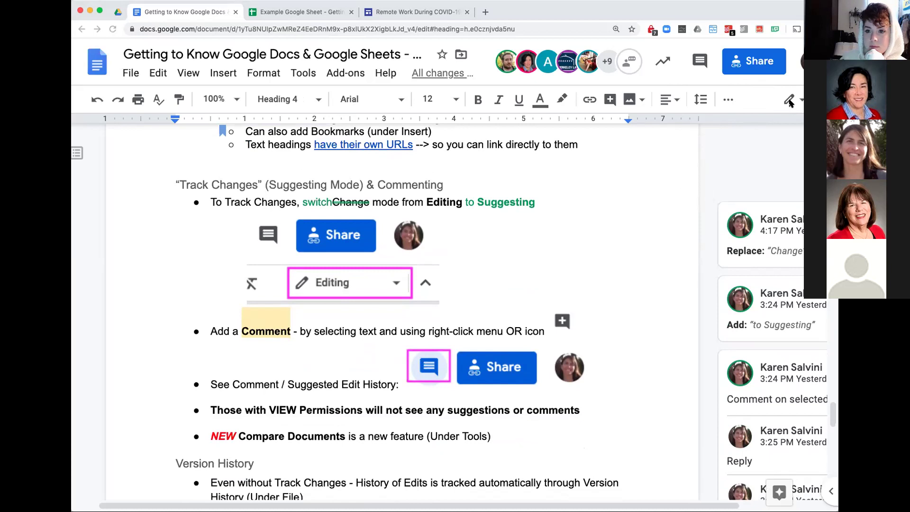
{"action": "left_click", "coordinate": [789, 100]}
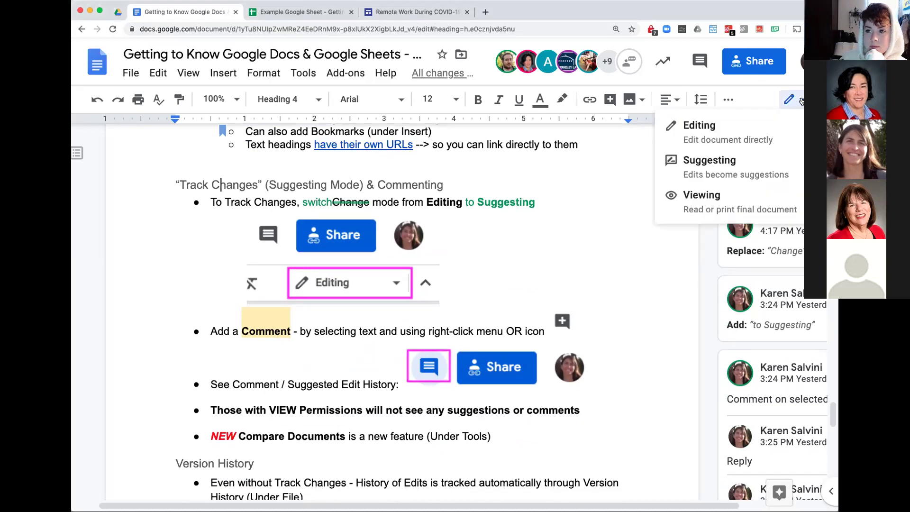
{"action": "left_click", "coordinate": [737, 159]}
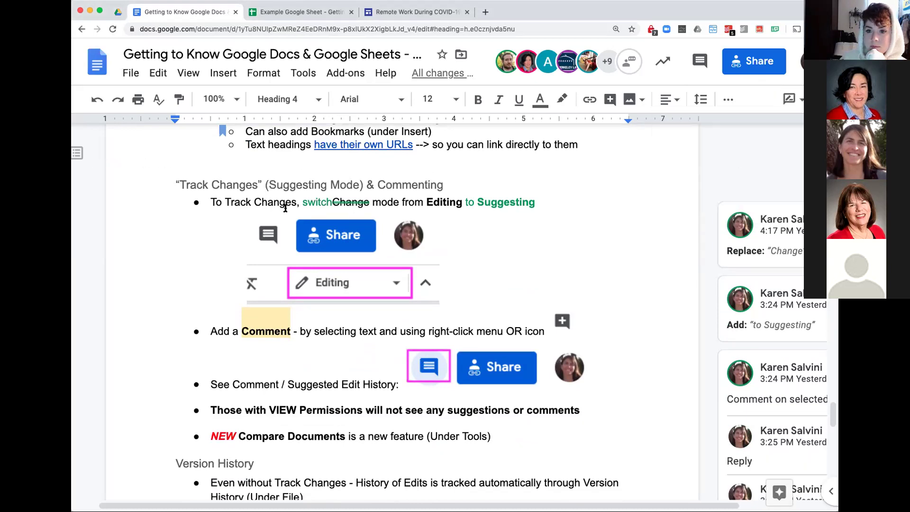
{"action": "left_click", "coordinate": [225, 201]}
{"action": "left_click_drag", "start_coordinate": [226, 201], "coordinate": [206, 199]}
{"action": "key", "text": "BackSpace"}
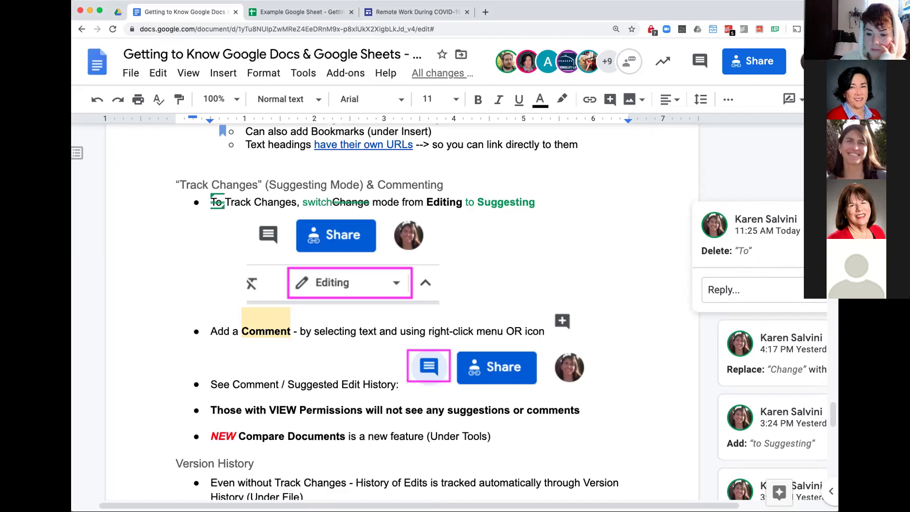
Step: Select "selecting text" in the "Add a Comment" bullet and view the options for commenting on it without adding a comment
{"action": "left_click_drag", "start_coordinate": [837, 237], "coordinate": [873, 237]}
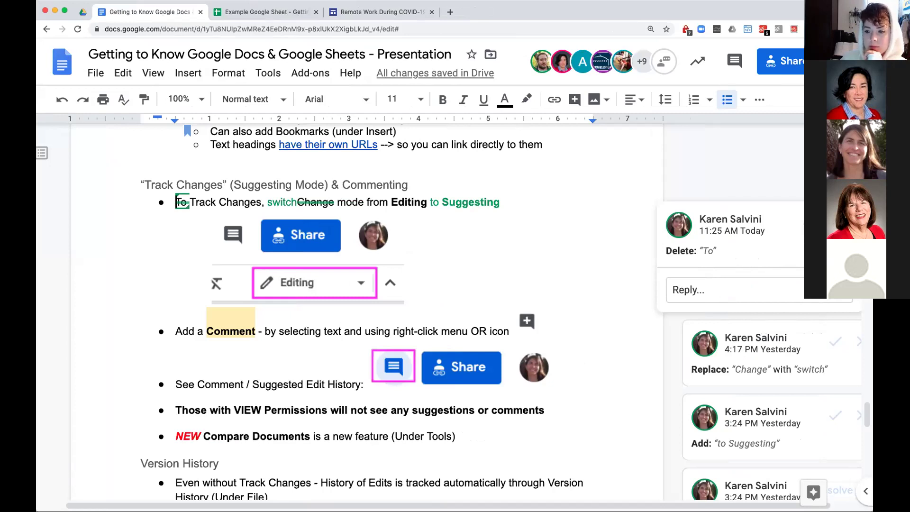
{"action": "left_click_drag", "start_coordinate": [873, 413], "coordinate": [834, 413]}
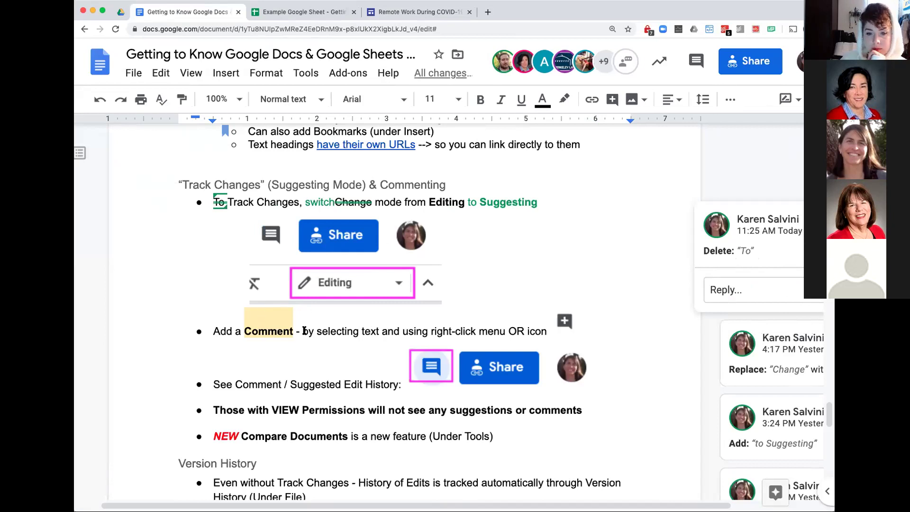
{"action": "left_click_drag", "start_coordinate": [313, 327], "coordinate": [378, 334]}
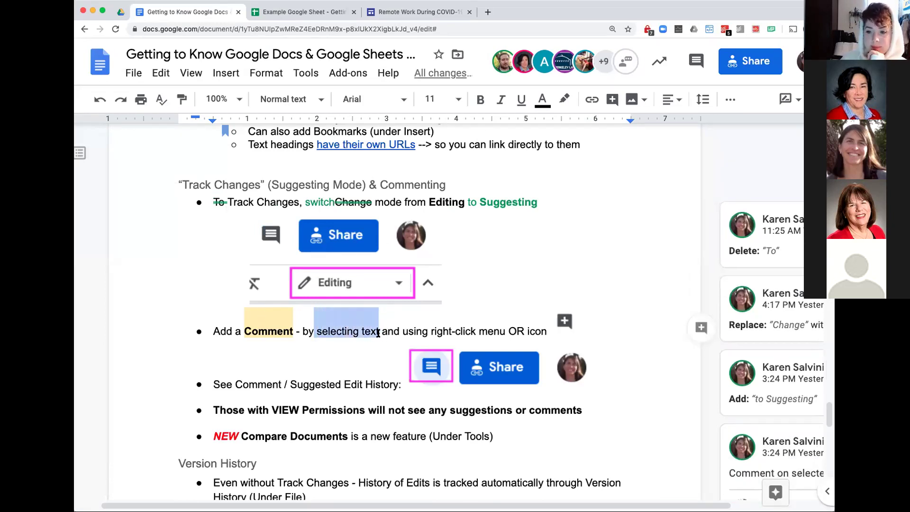
{"action": "right_click", "coordinate": [347, 330]}
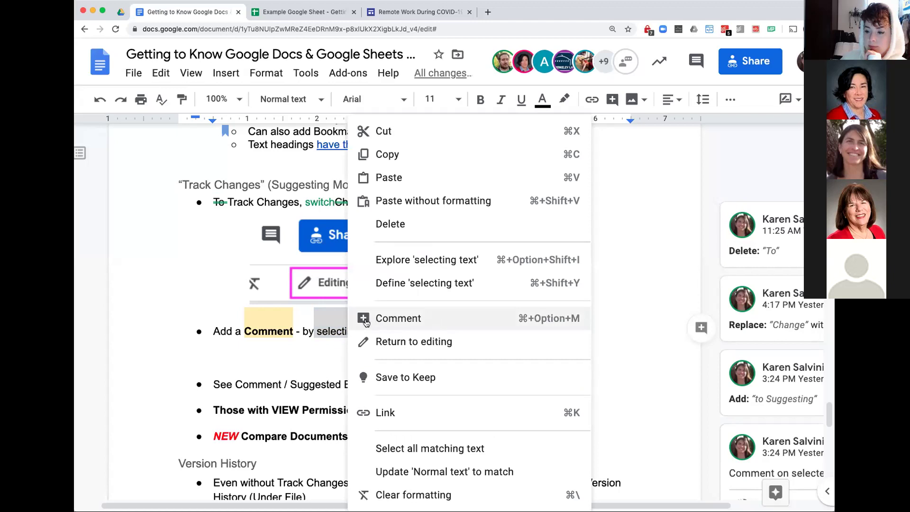
{"action": "left_click", "coordinate": [328, 329]}
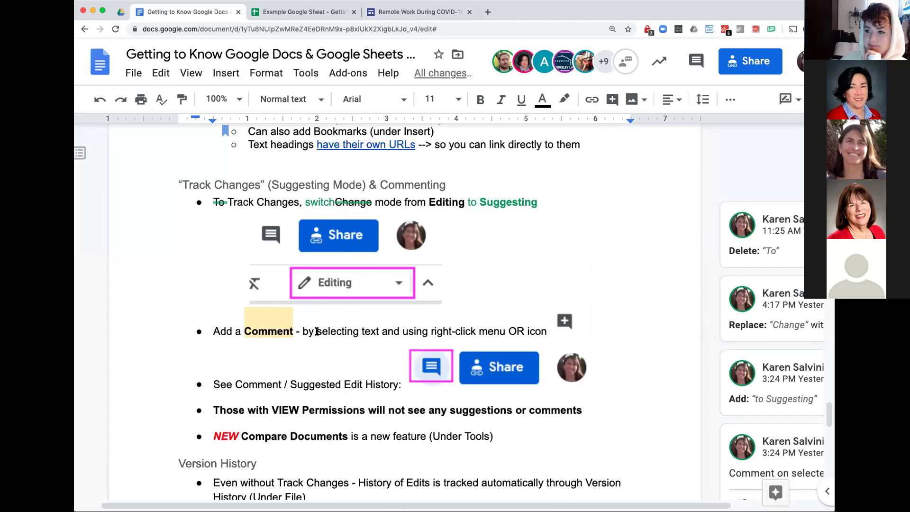
{"action": "left_click_drag", "start_coordinate": [316, 330], "coordinate": [387, 332]}
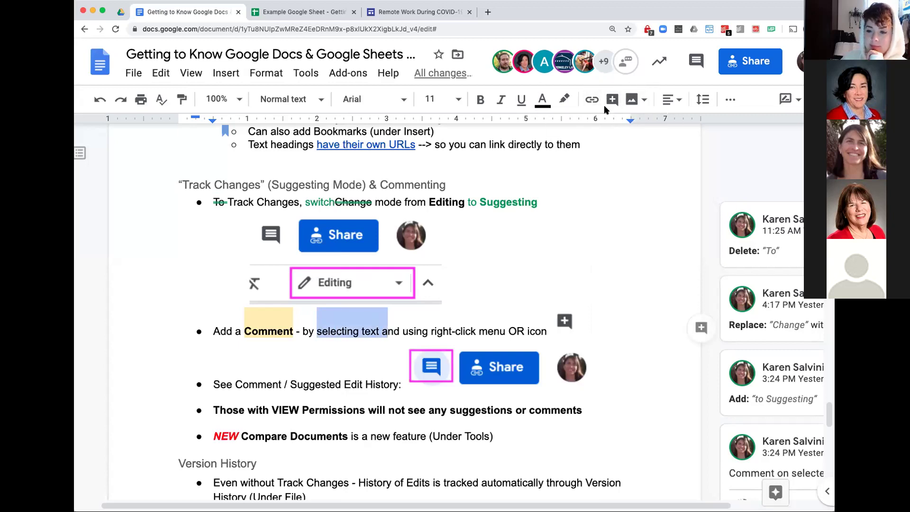
Step: Show the comment thread attached to the highlighted word "Comment" and open the document's comment history
{"action": "left_click", "coordinate": [258, 330]}
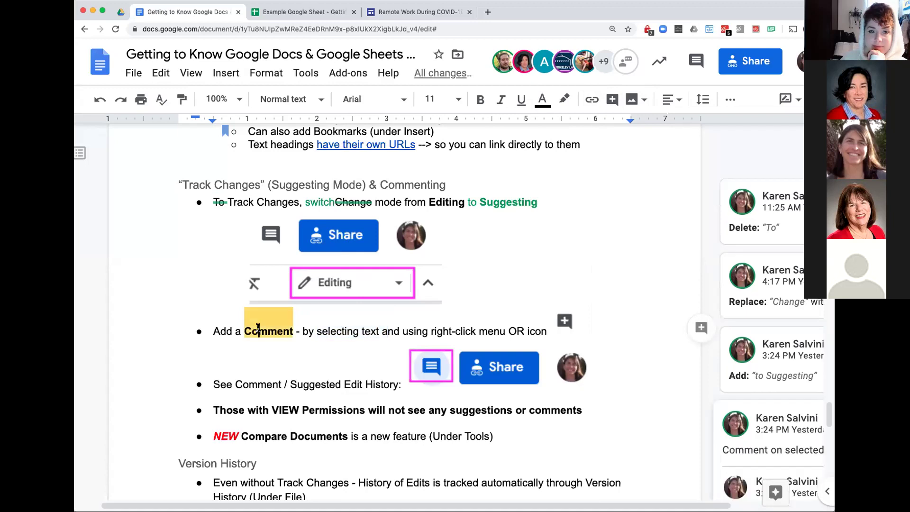
{"action": "scroll", "coordinate": [690, 369], "scroll_direction": "down", "scroll_amount": 3}
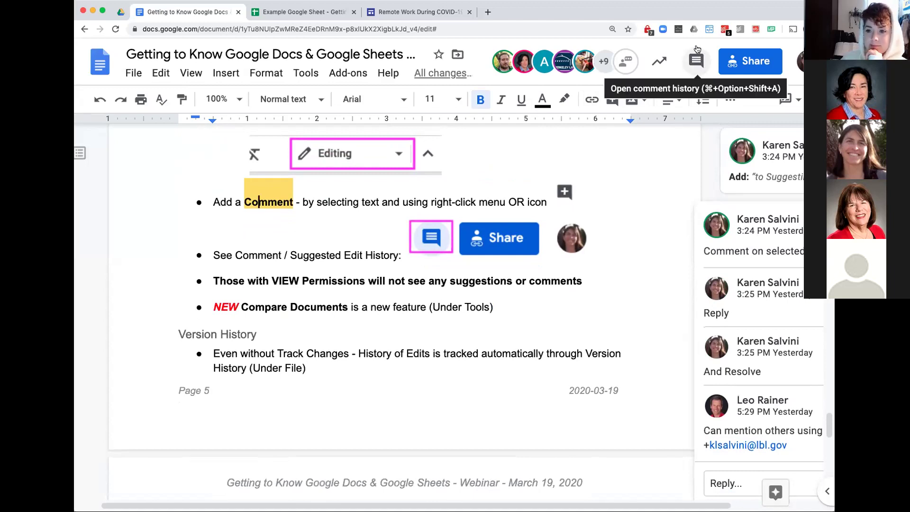
{"action": "left_click", "coordinate": [693, 63]}
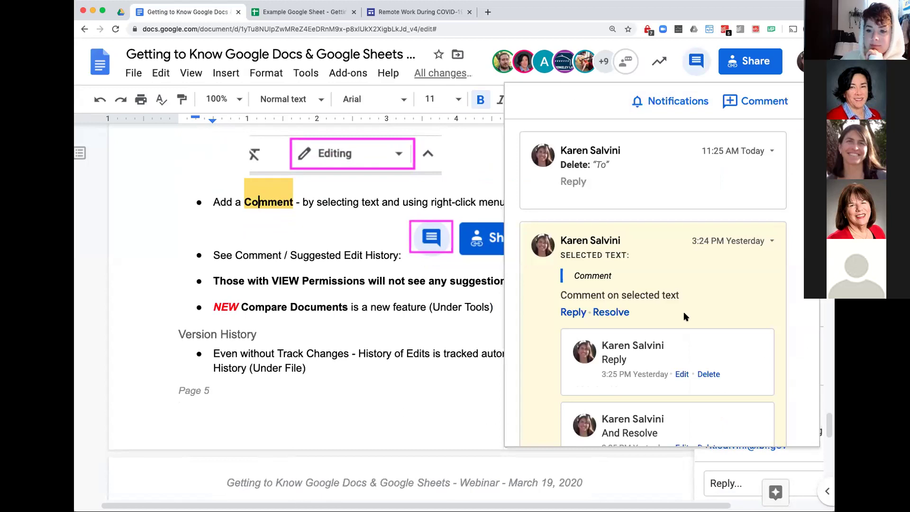
Step: Look through the discussion entries in the comment history, close it, and return to the highlighted word "Comment"
{"action": "scroll", "coordinate": [683, 312], "scroll_direction": "down", "scroll_amount": 6}
{"action": "scroll", "coordinate": [683, 312], "scroll_direction": "down", "scroll_amount": 3}
{"action": "scroll", "coordinate": [687, 315], "scroll_direction": "up", "scroll_amount": 5}
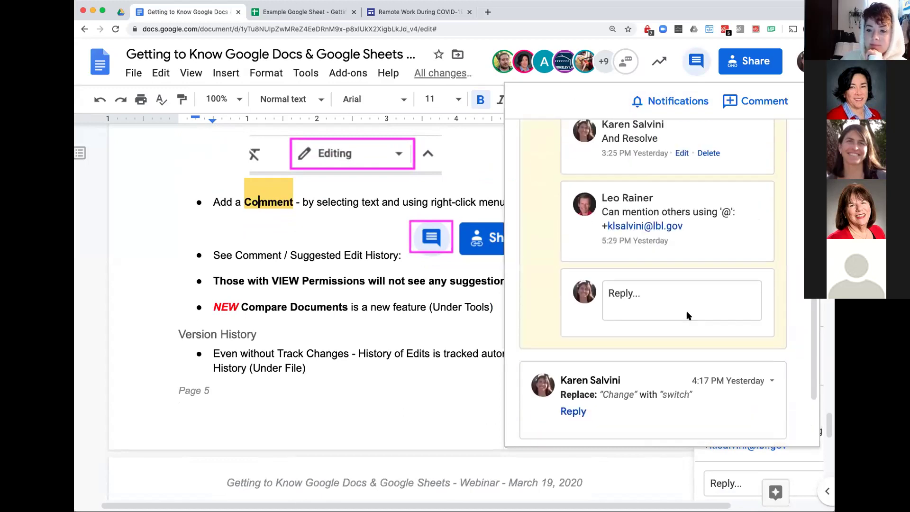
{"action": "scroll", "coordinate": [686, 314], "scroll_direction": "up", "scroll_amount": 1}
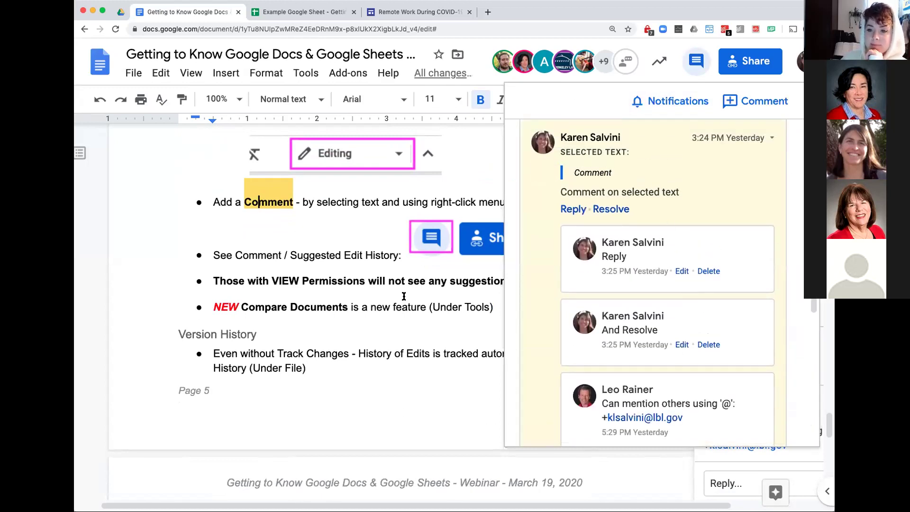
{"action": "left_click", "coordinate": [196, 162]}
{"action": "left_click", "coordinate": [284, 201]}
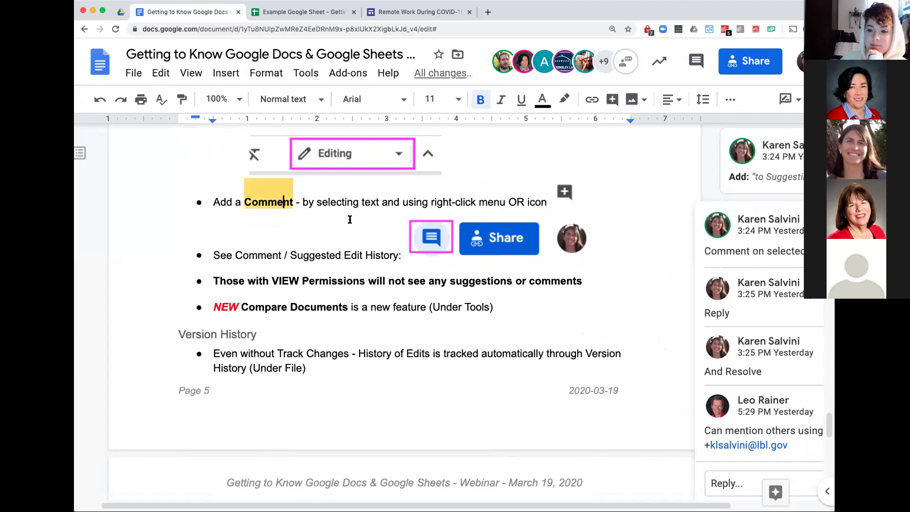
Step: Start a reply in the "Comment" thread and browse the people suggested for an @ mention, first with "@l" and finally with "@a"
{"action": "scroll", "coordinate": [777, 385], "scroll_direction": "down", "scroll_amount": 2}
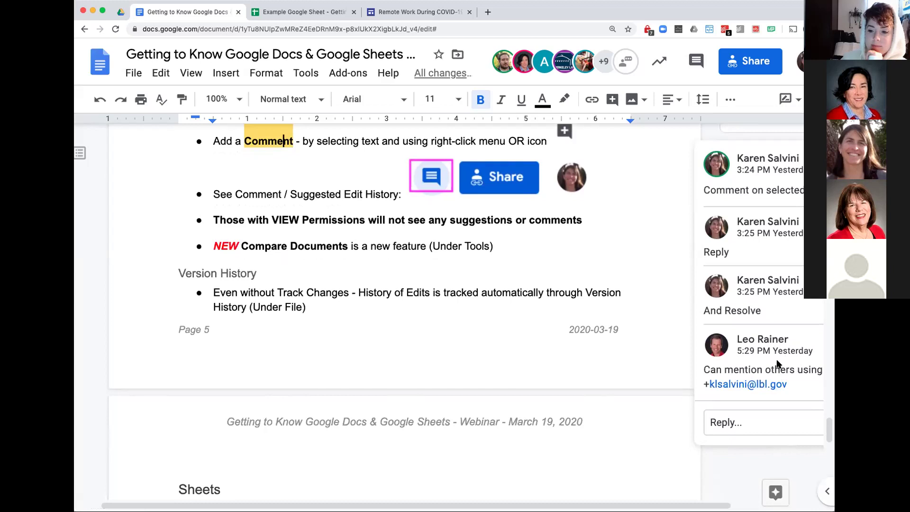
{"action": "scroll", "coordinate": [778, 364], "scroll_direction": "down", "scroll_amount": 1}
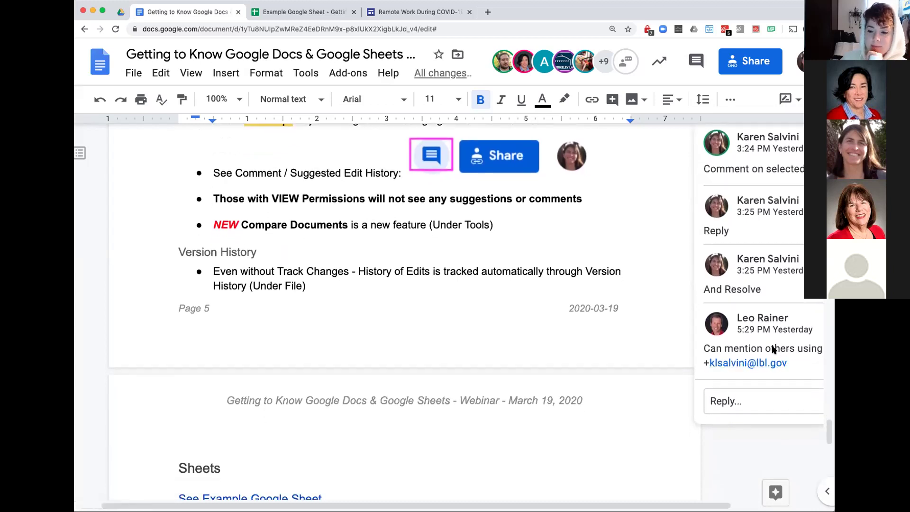
{"action": "scroll", "coordinate": [776, 350], "scroll_direction": "down", "scroll_amount": 1}
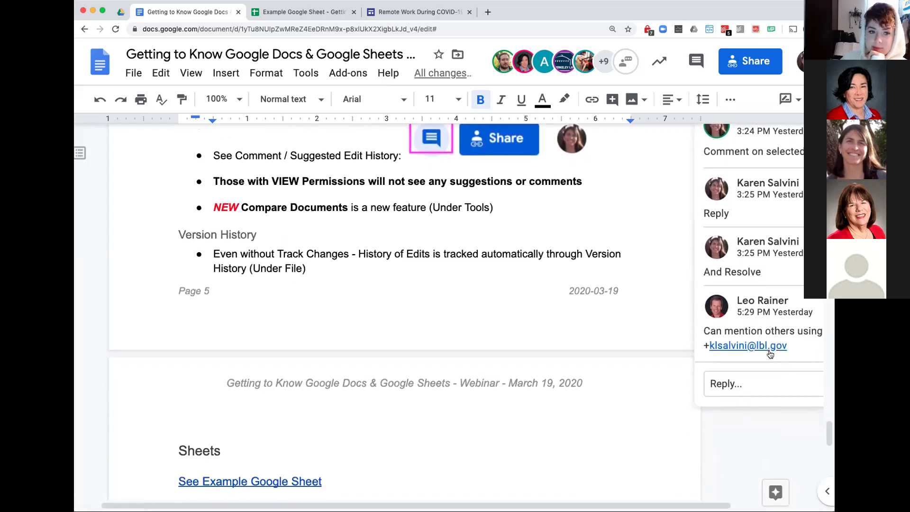
{"action": "left_click", "coordinate": [748, 386]}
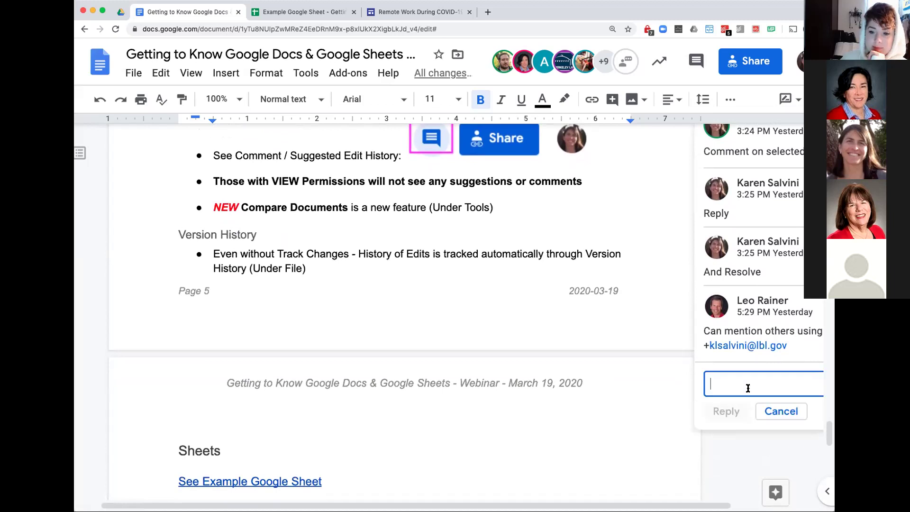
{"action": "type", "text": "@"}
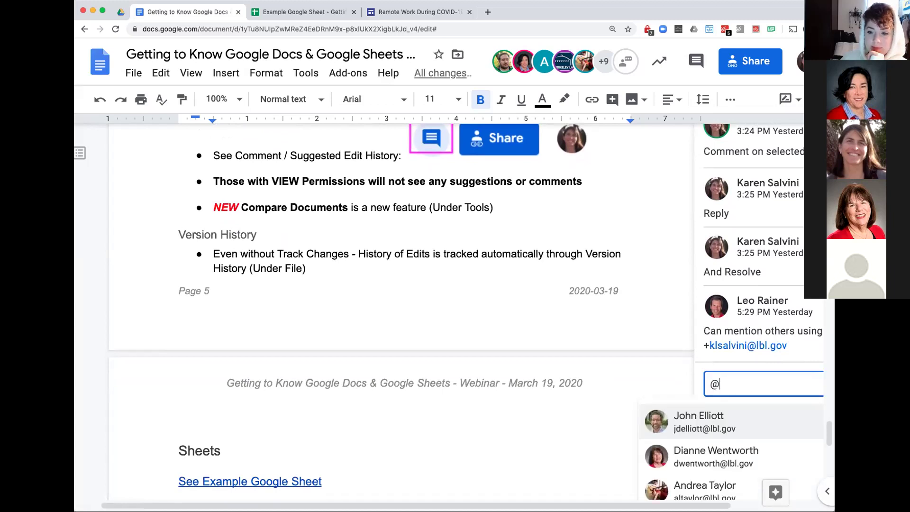
{"action": "type", "text": "l"}
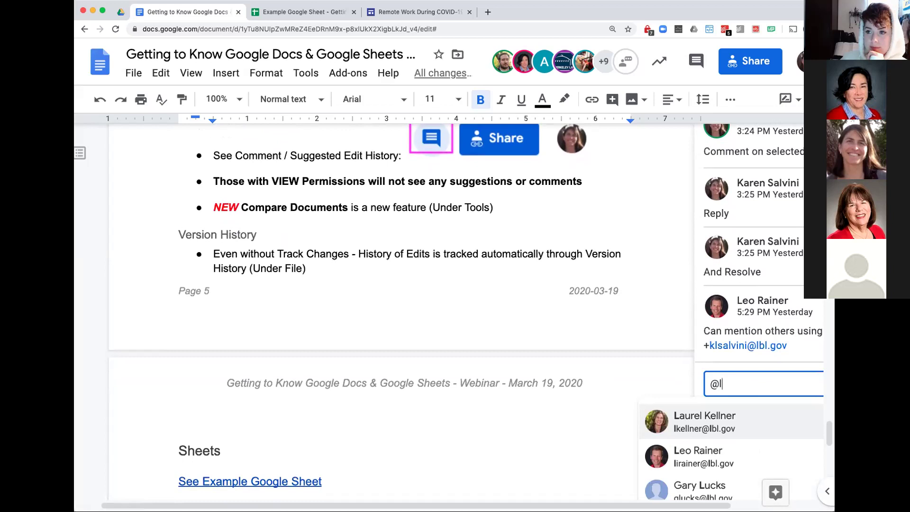
{"action": "key", "text": "BackSpace"}
{"action": "type", "text": "a"}
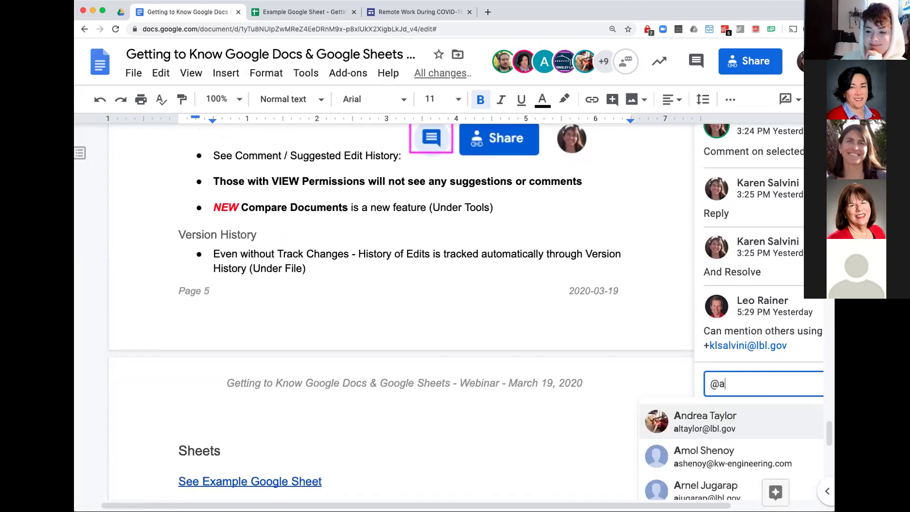
{"action": "scroll", "coordinate": [751, 415], "scroll_direction": "down", "scroll_amount": 3}
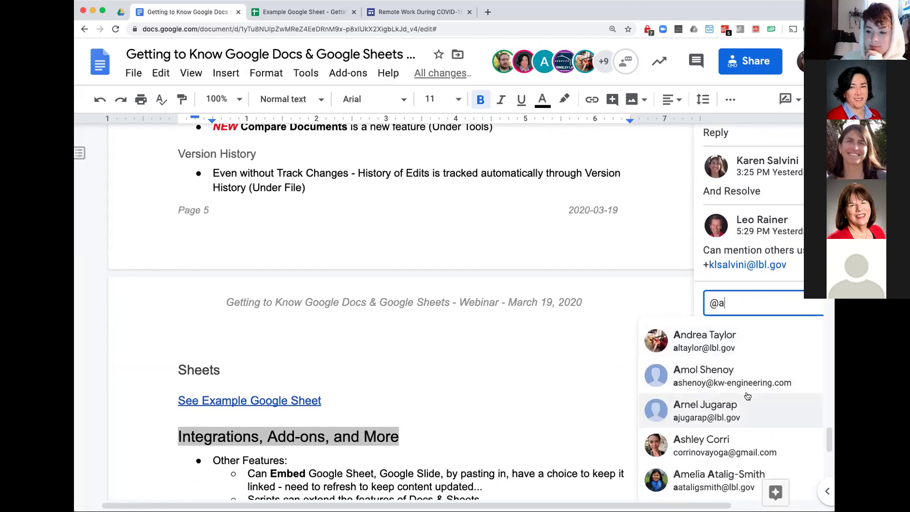
{"action": "scroll", "coordinate": [696, 374], "scroll_direction": "down", "scroll_amount": 1}
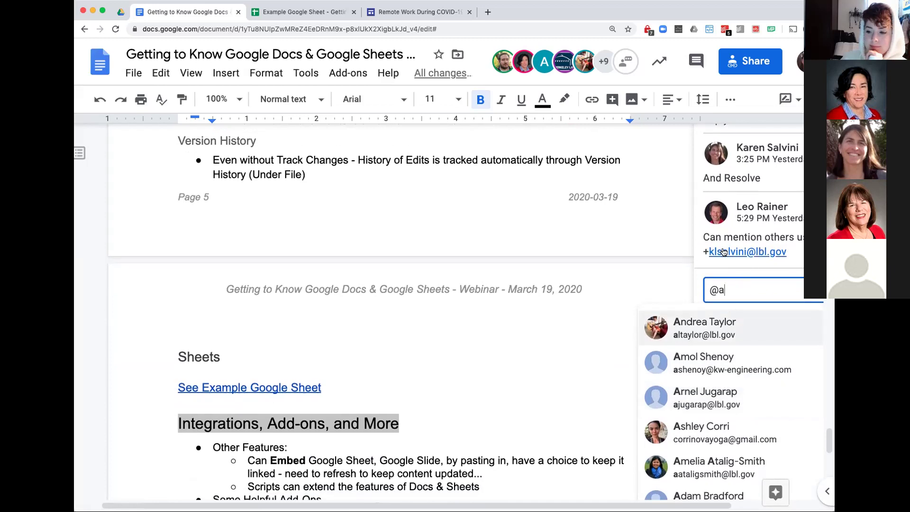
Step: Clear the unfinished @ mention from the reply and cancel the reply
{"action": "left_click_drag", "start_coordinate": [742, 290], "coordinate": [699, 291]}
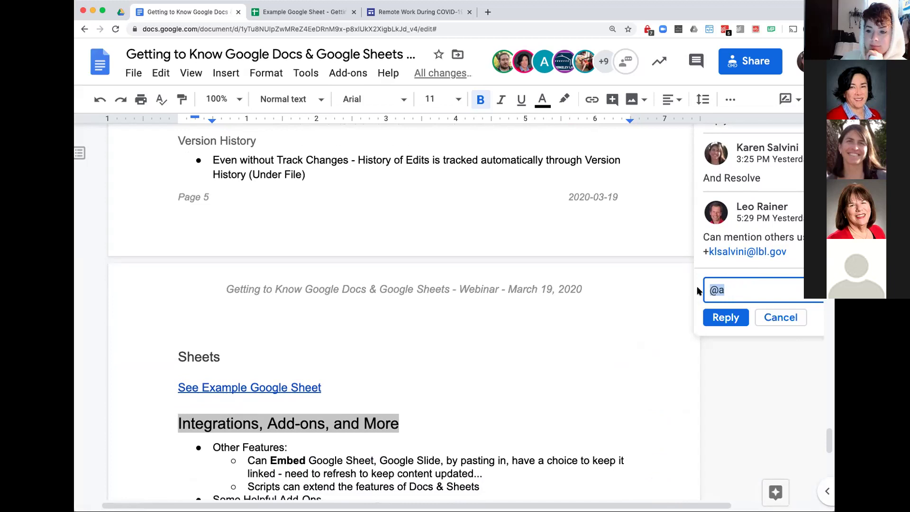
{"action": "key", "text": "BackSpace"}
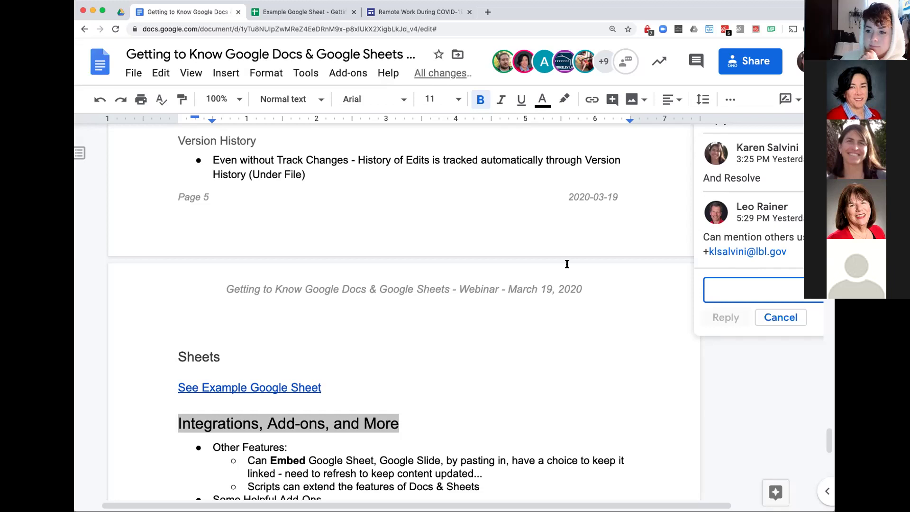
{"action": "scroll", "coordinate": [566, 264], "scroll_direction": "up", "scroll_amount": 2}
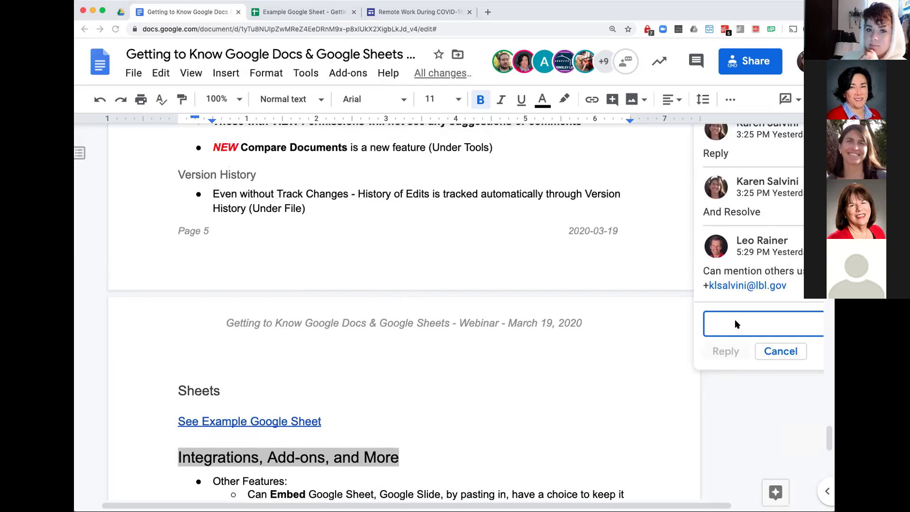
{"action": "left_click", "coordinate": [768, 353]}
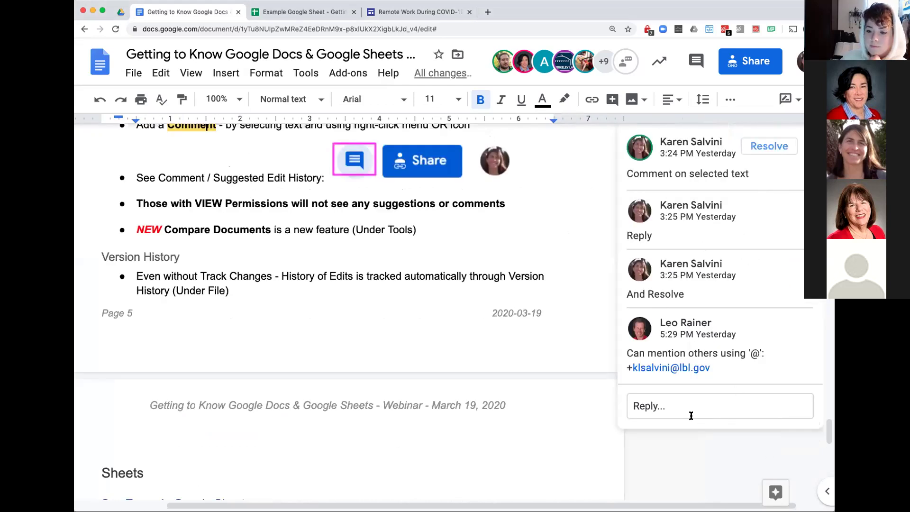
Step: Show the document's comment history again and close it by placing the cursor in the "Version History" heading
{"action": "scroll", "coordinate": [690, 416], "scroll_direction": "down", "scroll_amount": 1}
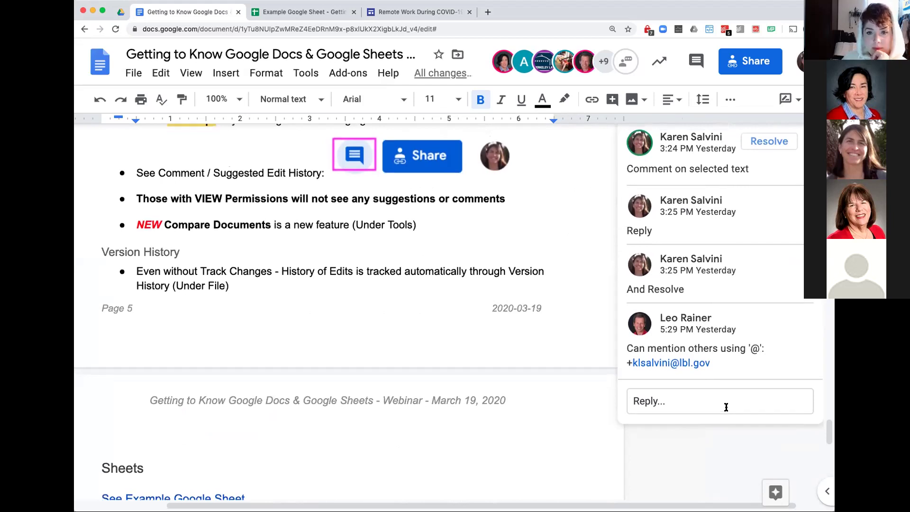
{"action": "scroll", "coordinate": [725, 406], "scroll_direction": "left", "scroll_amount": 2}
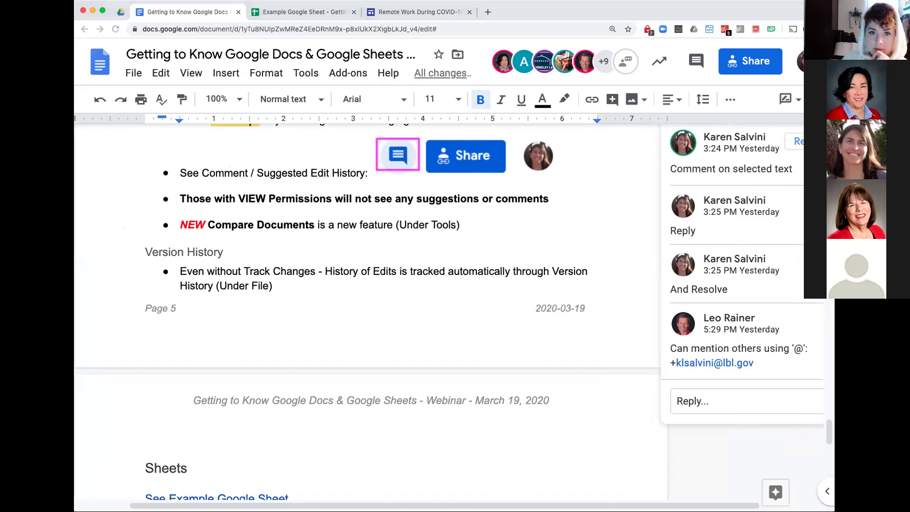
{"action": "scroll", "coordinate": [415, 226], "scroll_direction": "right", "scroll_amount": 1}
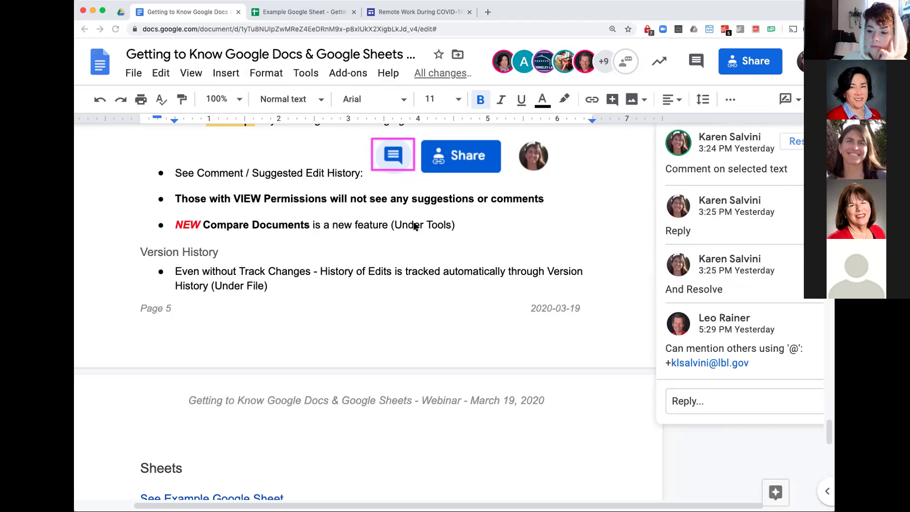
{"action": "scroll", "coordinate": [414, 226], "scroll_direction": "up", "scroll_amount": 2}
{"action": "left_click", "coordinate": [695, 62]}
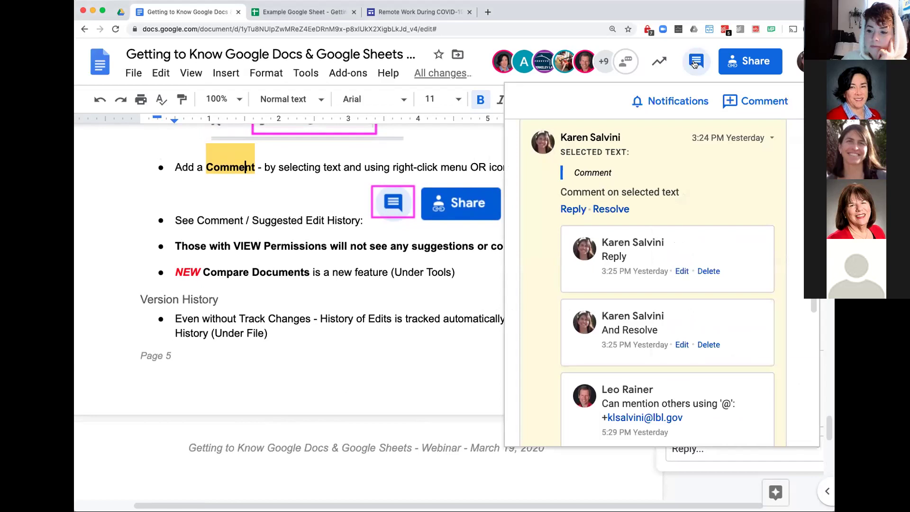
{"action": "left_click", "coordinate": [359, 294]}
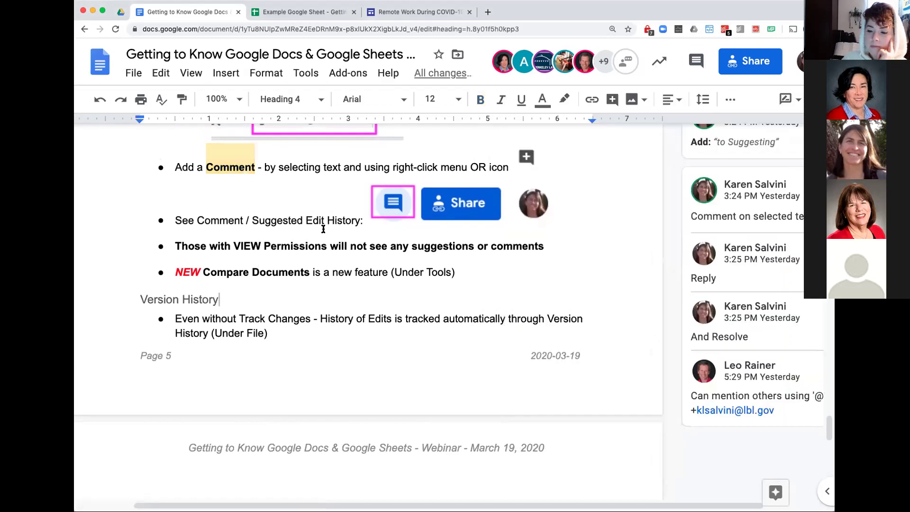
Step: Mark the comment thread attached to the word "Comment" as resolved
{"action": "scroll", "coordinate": [780, 318], "scroll_direction": "up", "scroll_amount": 1}
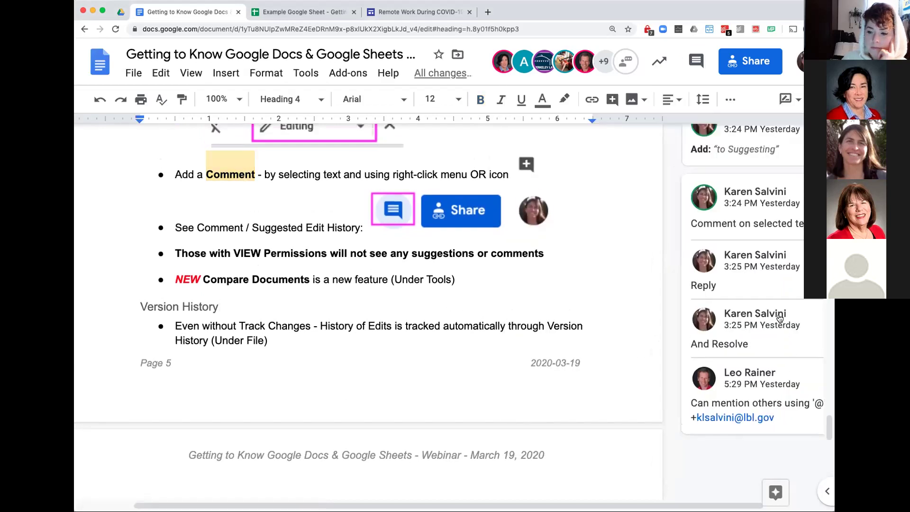
{"action": "scroll", "coordinate": [779, 318], "scroll_direction": "up", "scroll_amount": 1}
{"action": "scroll", "coordinate": [777, 312], "scroll_direction": "right", "scroll_amount": 2}
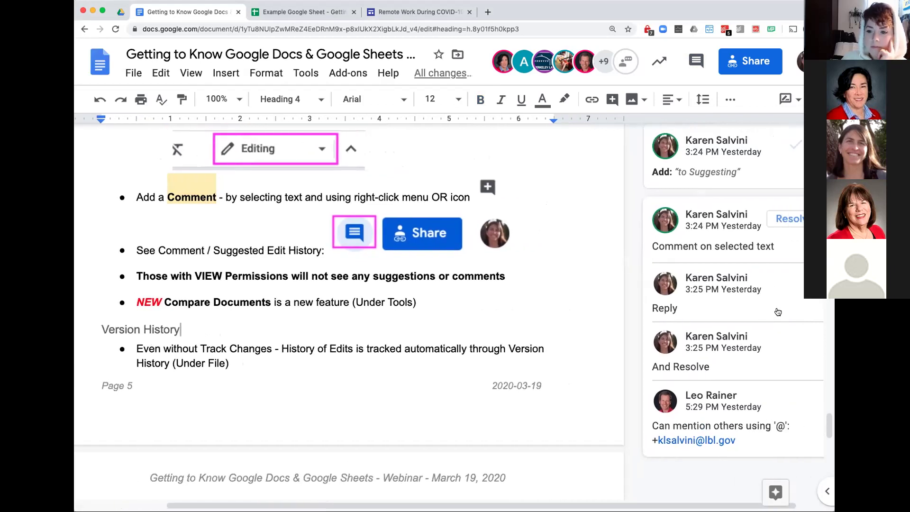
{"action": "scroll", "coordinate": [777, 311], "scroll_direction": "left", "scroll_amount": 2}
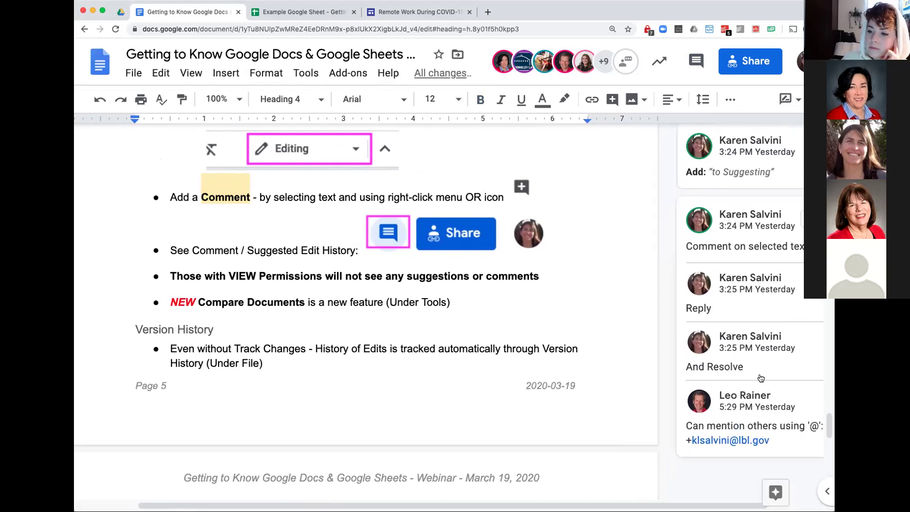
{"action": "scroll", "coordinate": [761, 377], "scroll_direction": "down", "scroll_amount": 4}
{"action": "scroll", "coordinate": [763, 384], "scroll_direction": "up", "scroll_amount": 4}
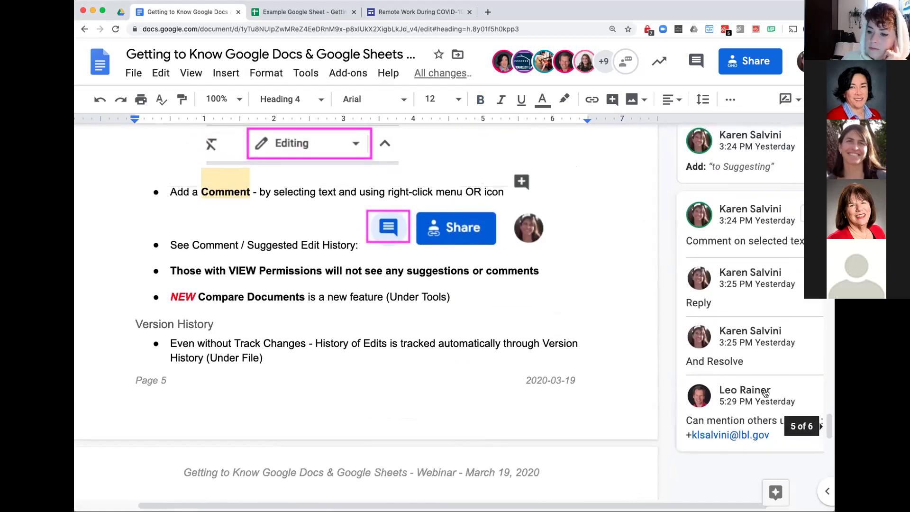
{"action": "scroll", "coordinate": [764, 392], "scroll_direction": "up", "scroll_amount": 1}
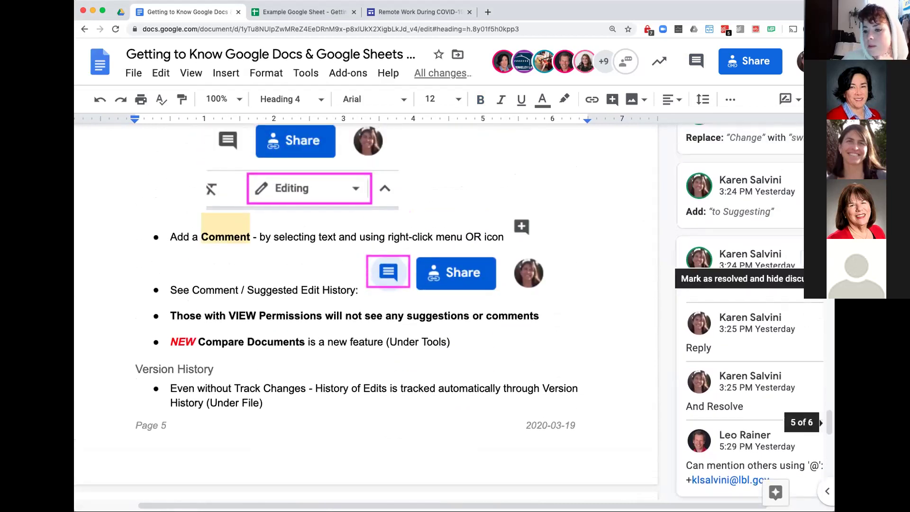
{"action": "left_click", "coordinate": [828, 258]}
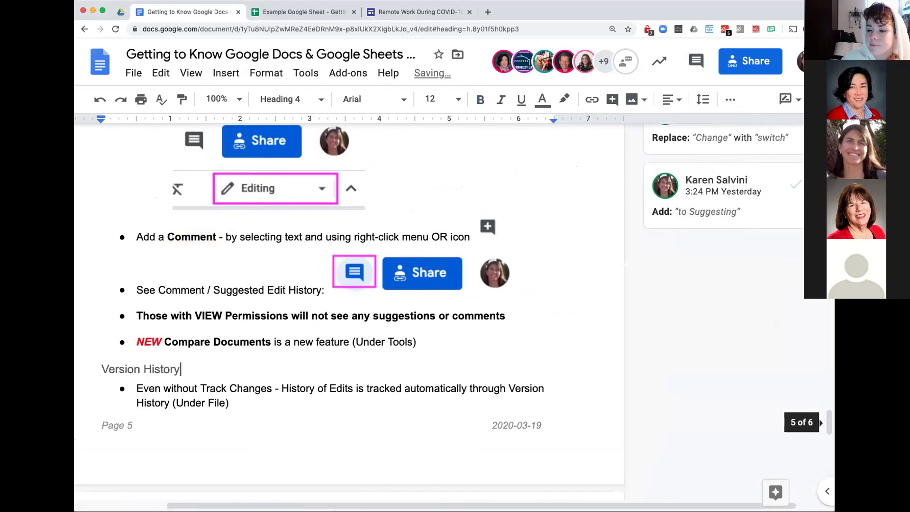
Step: Undo the stray "z" added to the "Version History" heading and the preceding edits, including the suggested deletion of "To"
{"action": "type", "text": "z"}
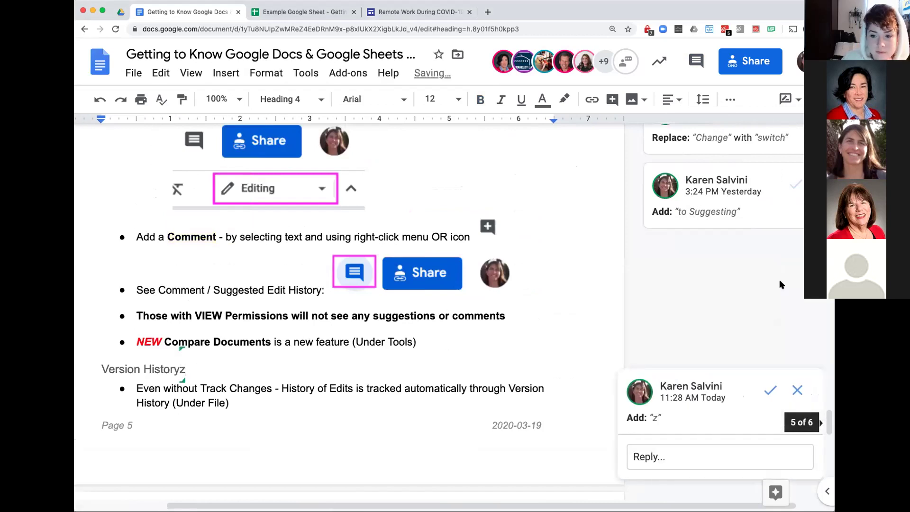
{"action": "scroll", "coordinate": [764, 326], "scroll_direction": "down", "scroll_amount": 1}
{"action": "key", "text": "ctrl+z"}
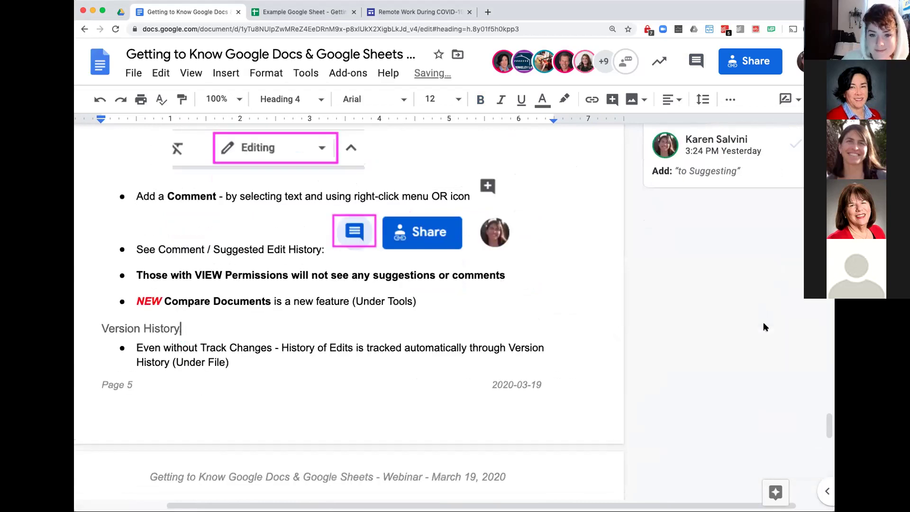
{"action": "key", "text": "ctrl+z"}
{"action": "key", "text": "ctrl+z"}
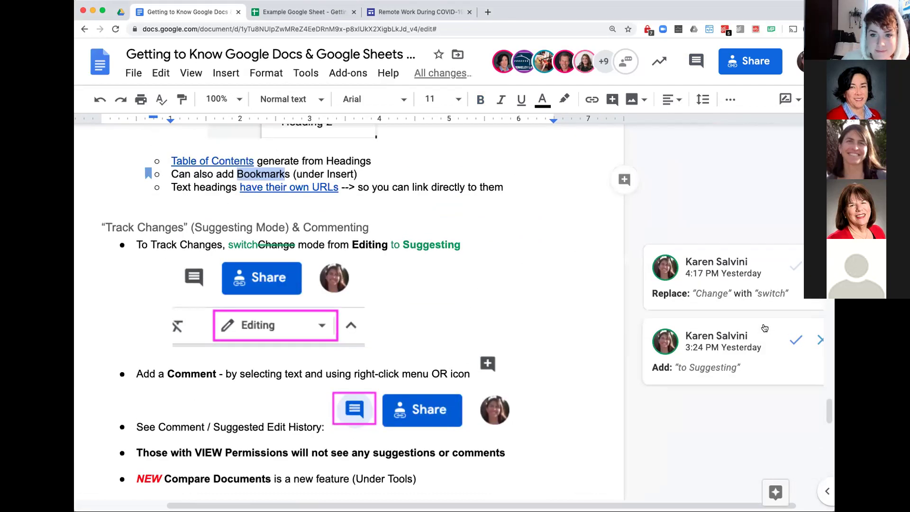
Step: Open the comment history to examine the resolved discussion and the remaining suggestions, and close it
{"action": "scroll", "coordinate": [753, 372], "scroll_direction": "down", "scroll_amount": 3}
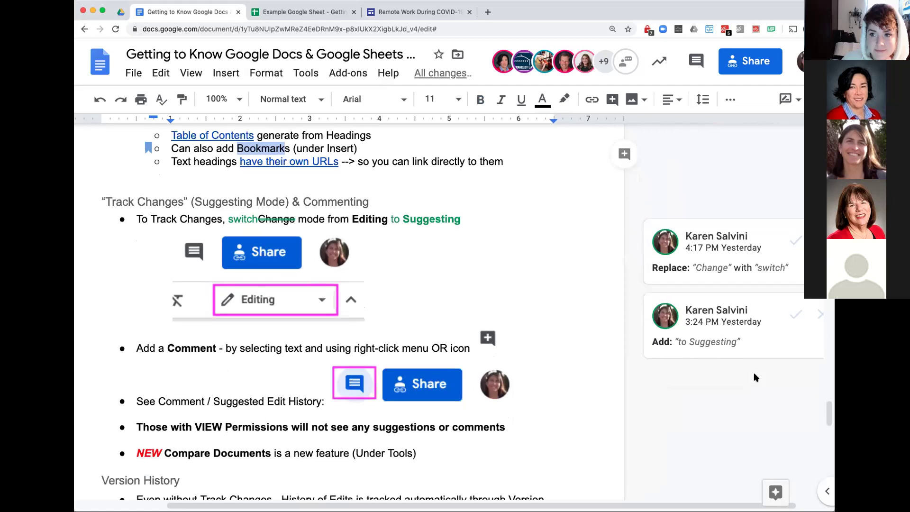
{"action": "scroll", "coordinate": [753, 373], "scroll_direction": "down", "scroll_amount": 1}
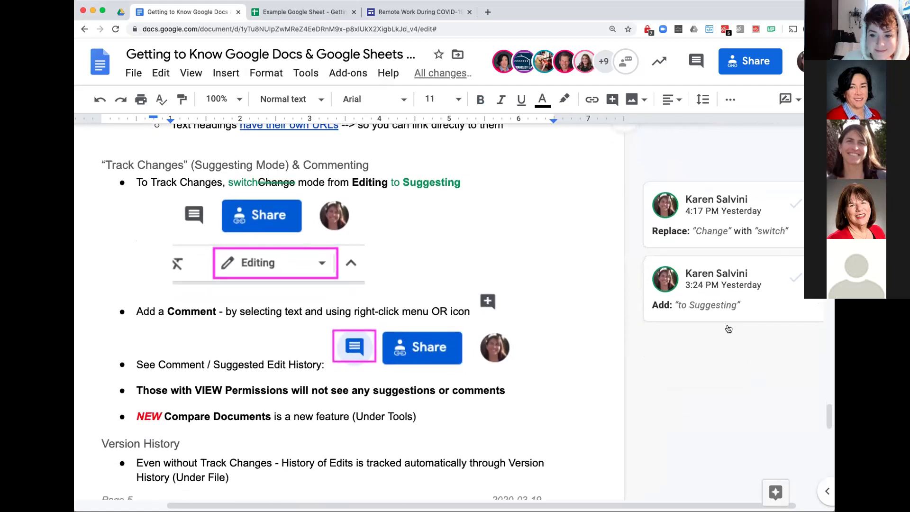
{"action": "left_click", "coordinate": [695, 60]}
{"action": "scroll", "coordinate": [698, 267], "scroll_direction": "down", "scroll_amount": 5}
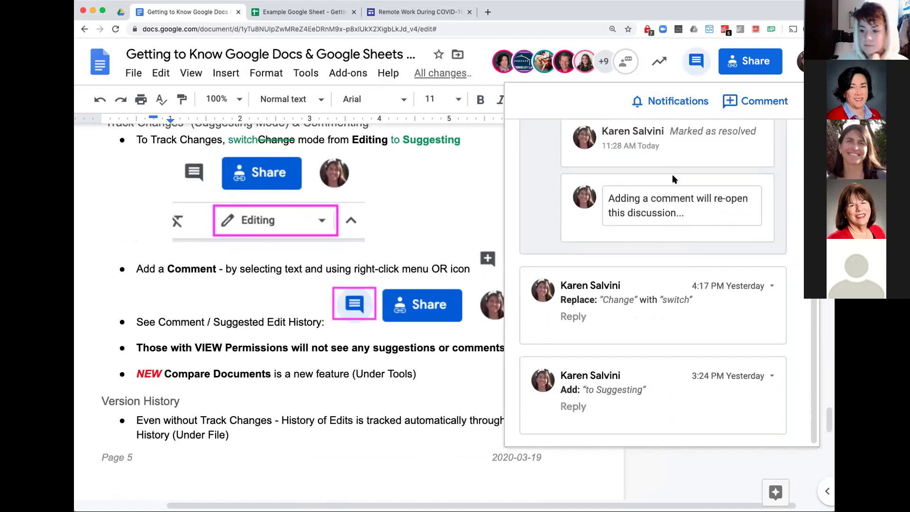
{"action": "scroll", "coordinate": [672, 175], "scroll_direction": "down", "scroll_amount": 6}
{"action": "left_click", "coordinate": [694, 60]}
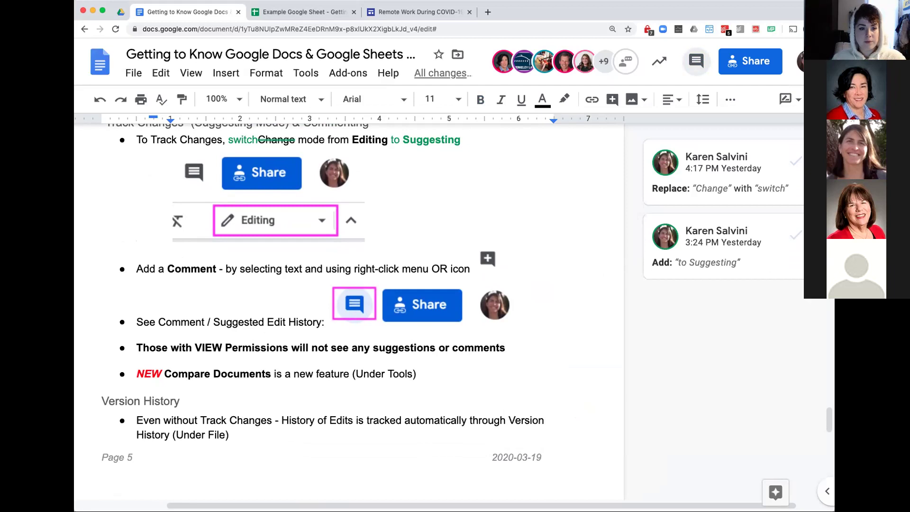
{"action": "scroll", "coordinate": [525, 276], "scroll_direction": "down", "scroll_amount": 1}
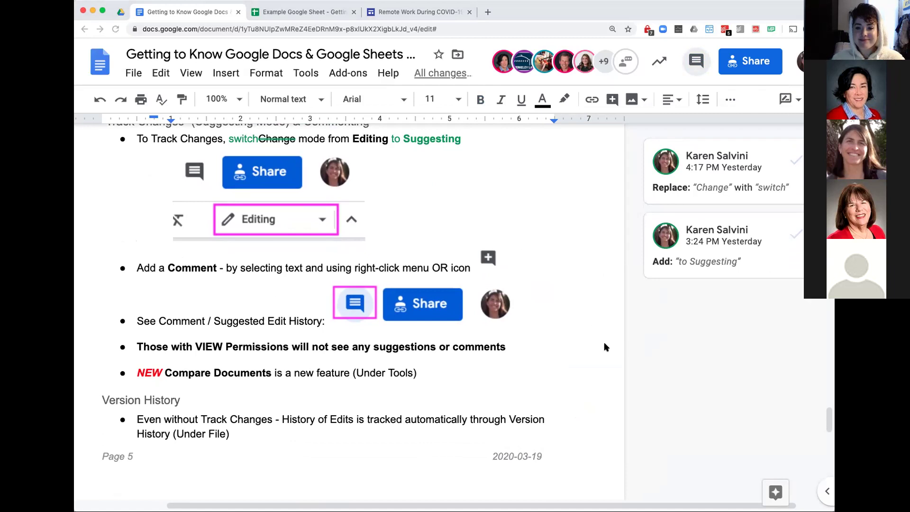
Step: Select the "To Track Changes" bullet with the suggested edits and switch the document to Viewing mode
{"action": "left_click", "coordinate": [576, 247]}
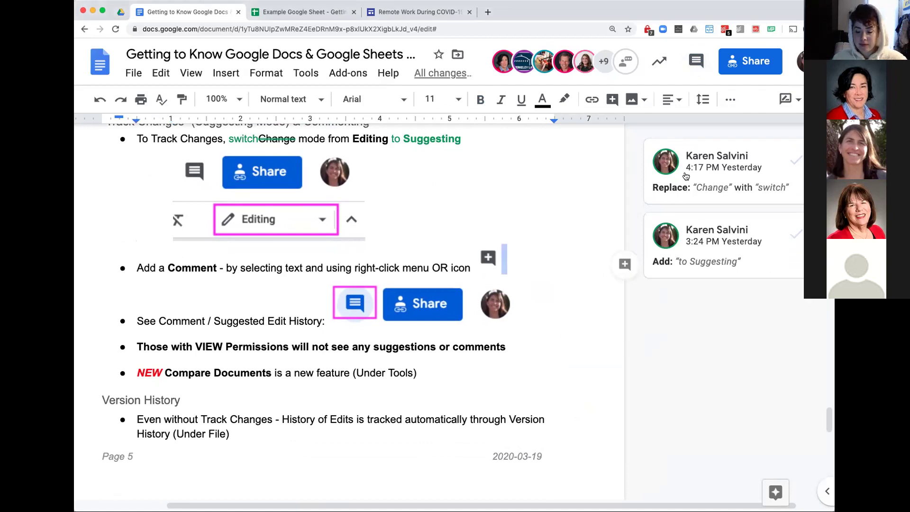
{"action": "left_click", "coordinate": [761, 93]}
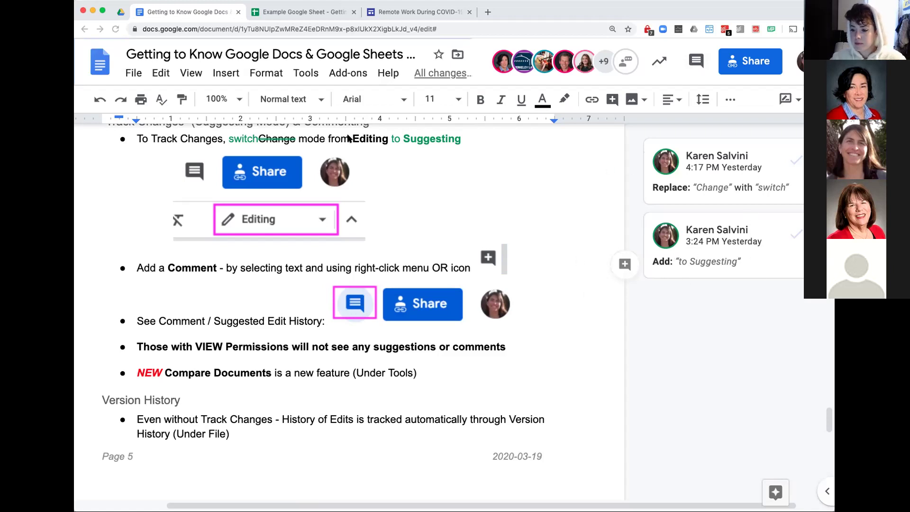
{"action": "scroll", "coordinate": [222, 137], "scroll_direction": "up", "scroll_amount": 1}
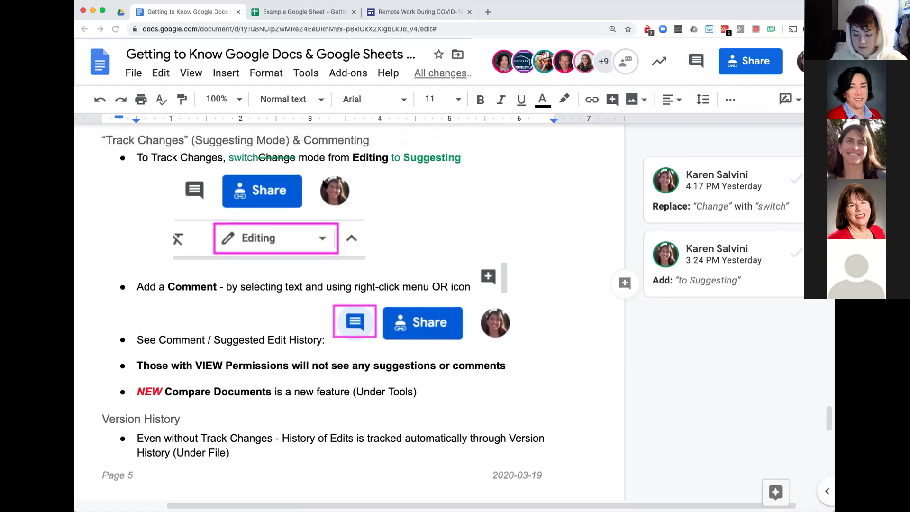
{"action": "left_click_drag", "start_coordinate": [137, 166], "coordinate": [475, 165]}
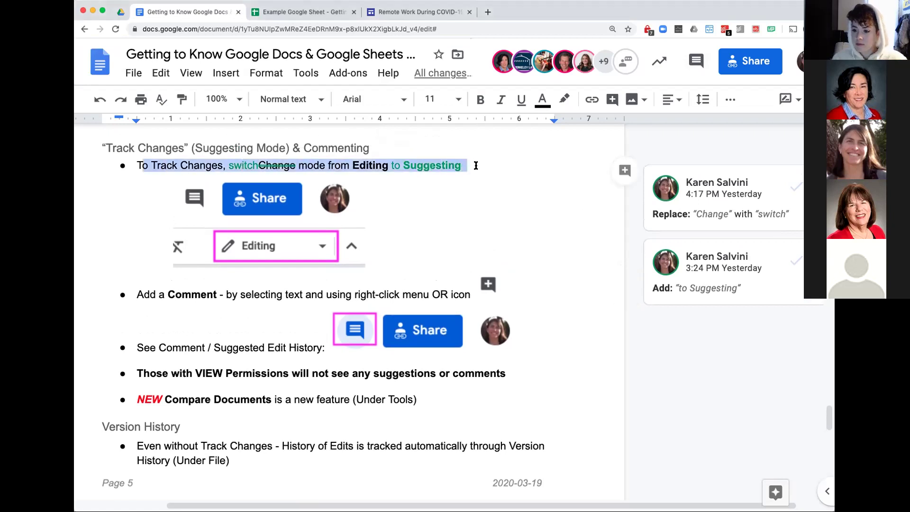
{"action": "left_click", "coordinate": [798, 101]}
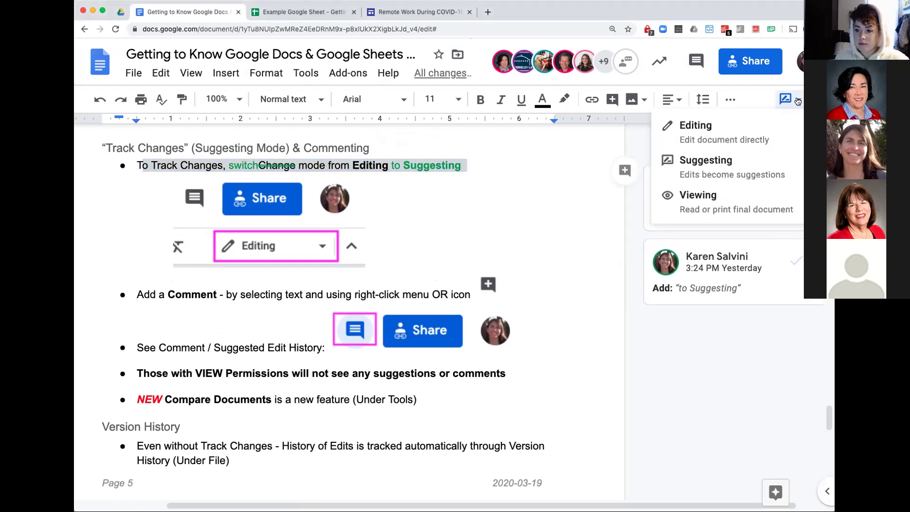
{"action": "left_click", "coordinate": [714, 195]}
Step: Follow the table of contents link to the "Track Changes" (Suggesting Mode) & Commenting section
{"action": "scroll", "coordinate": [429, 302], "scroll_direction": "down", "scroll_amount": 2}
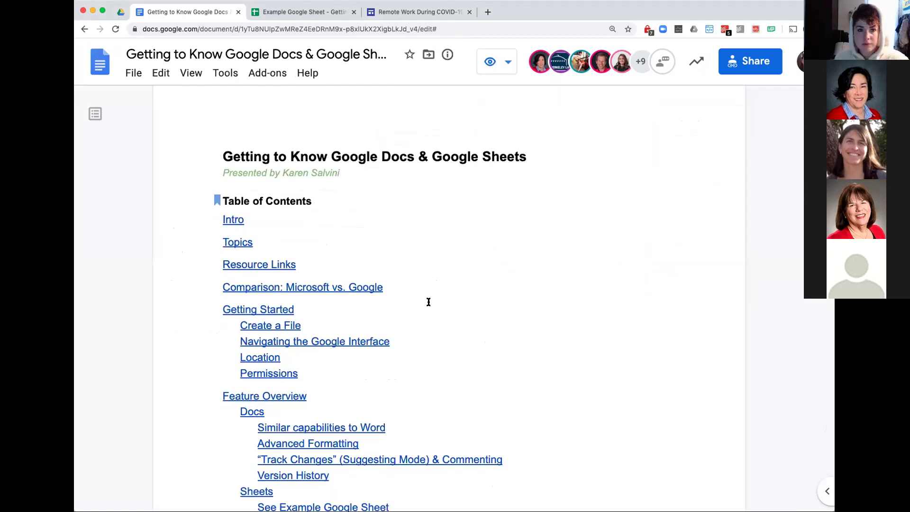
{"action": "scroll", "coordinate": [428, 301], "scroll_direction": "down", "scroll_amount": 5}
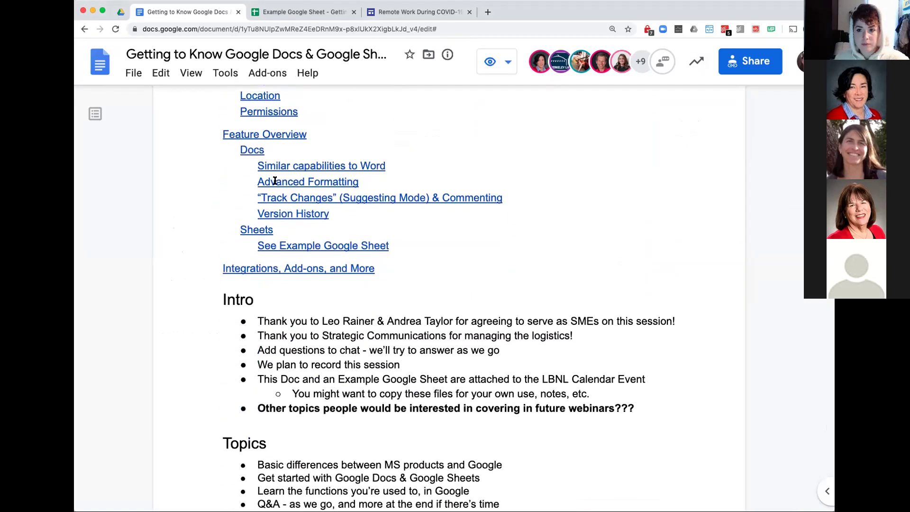
{"action": "left_click", "coordinate": [280, 197]}
{"action": "left_click", "coordinate": [332, 219]}
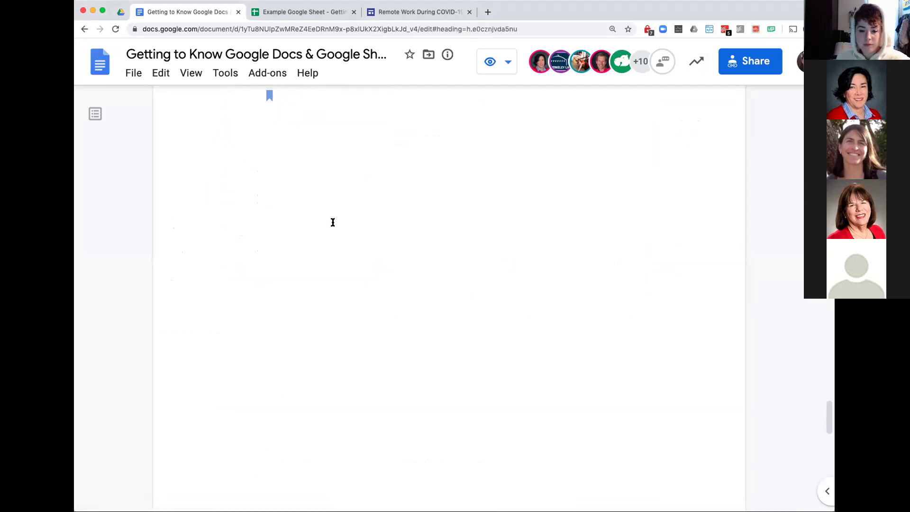
Step: Examine how the "Track Changes" section reads in Viewing mode, including the bullets on comments, view permissions and Compare Documents
{"action": "scroll", "coordinate": [497, 178], "scroll_direction": "up", "scroll_amount": 1}
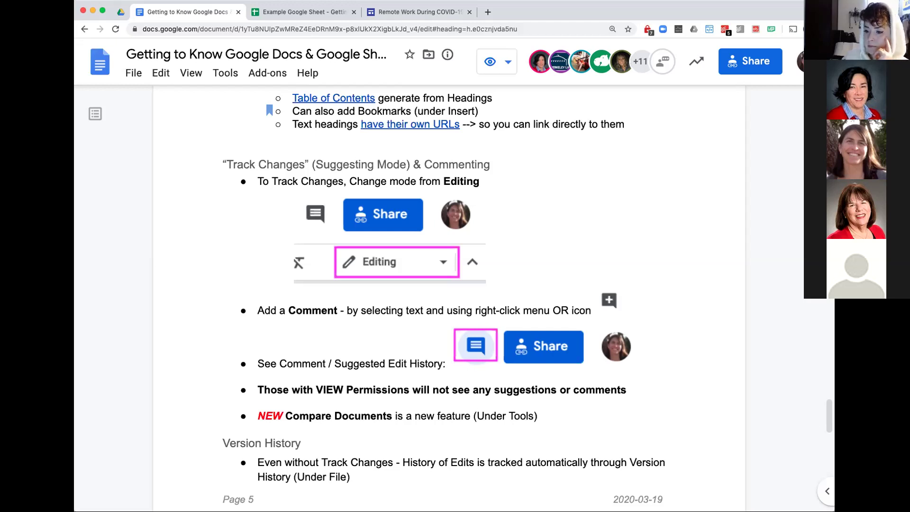
{"action": "scroll", "coordinate": [715, 132], "scroll_direction": "up", "scroll_amount": 2}
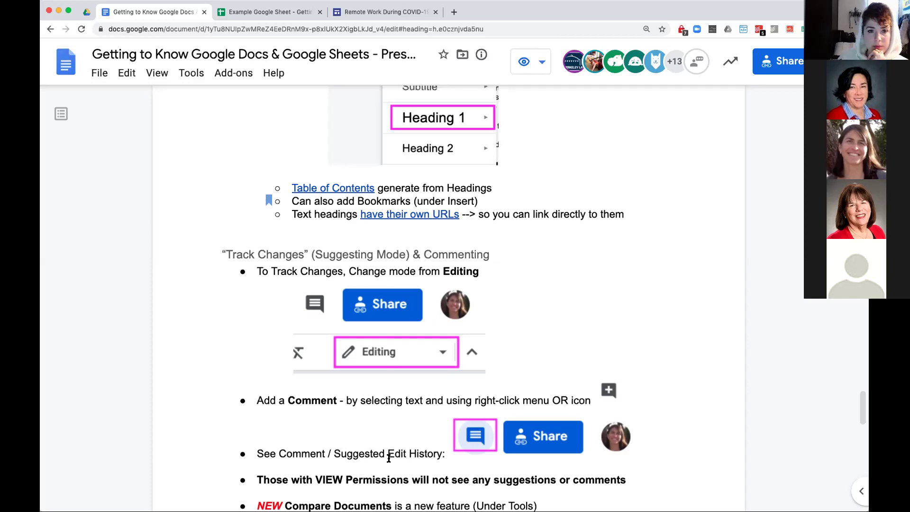
{"action": "scroll", "coordinate": [388, 457], "scroll_direction": "down", "scroll_amount": 1}
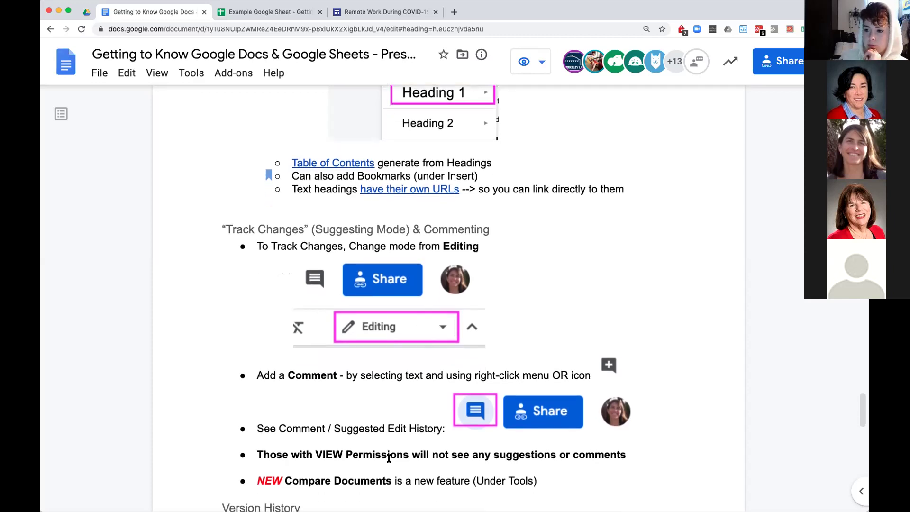
{"action": "scroll", "coordinate": [388, 458], "scroll_direction": "down", "scroll_amount": 1}
{"action": "scroll", "coordinate": [388, 458], "scroll_direction": "down", "scroll_amount": 1}
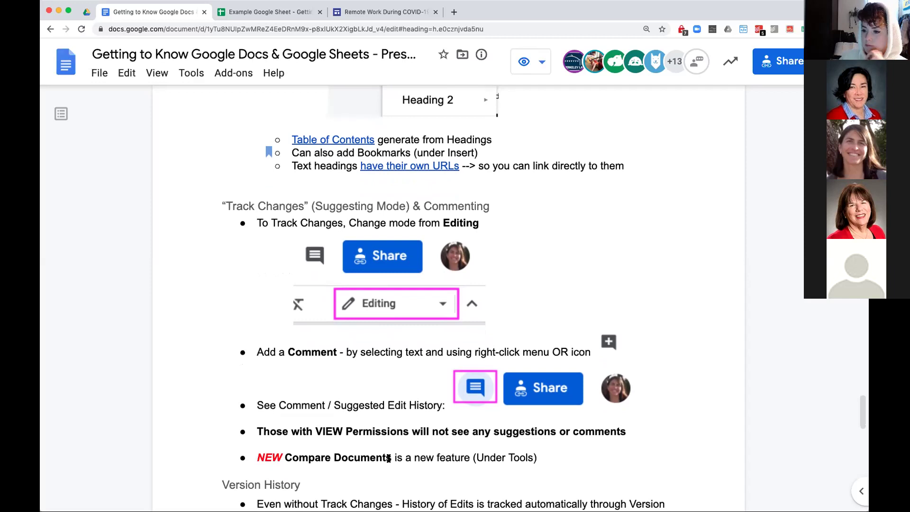
{"action": "scroll", "coordinate": [388, 457], "scroll_direction": "down", "scroll_amount": 1}
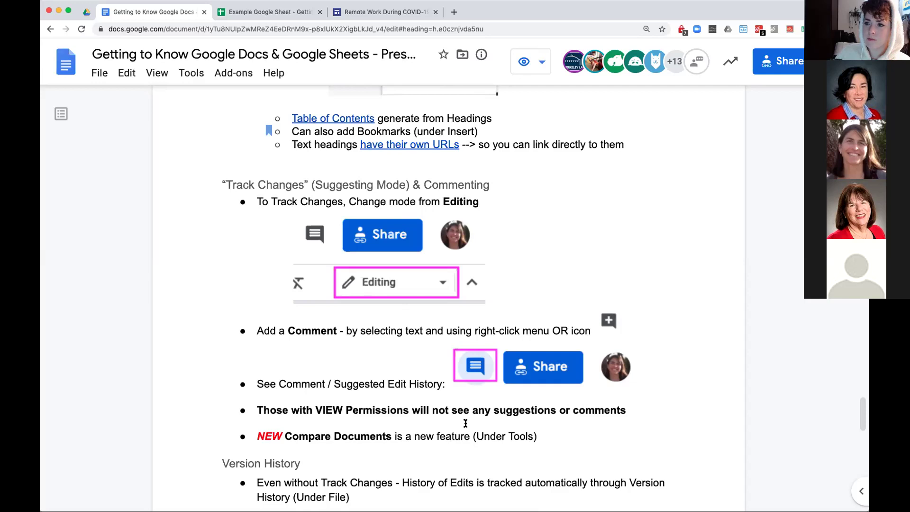
{"action": "scroll", "coordinate": [465, 423], "scroll_direction": "down", "scroll_amount": 3}
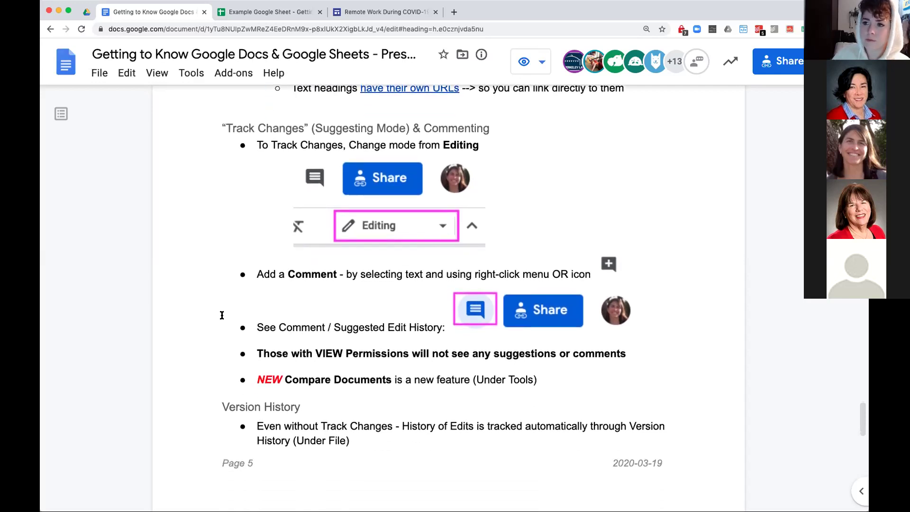
{"action": "left_click_drag", "start_coordinate": [252, 273], "coordinate": [608, 374]}
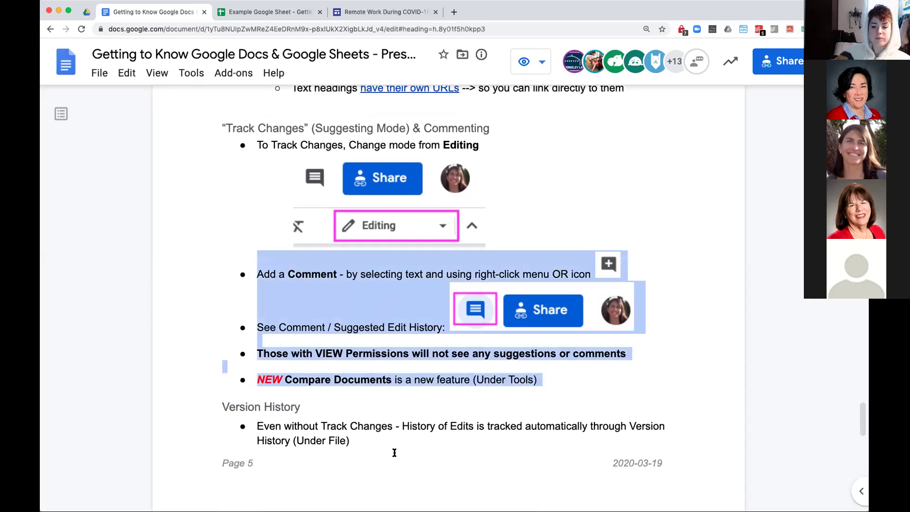
{"action": "left_click", "coordinate": [397, 430]}
{"action": "scroll", "coordinate": [397, 430], "scroll_direction": "down", "scroll_amount": 1}
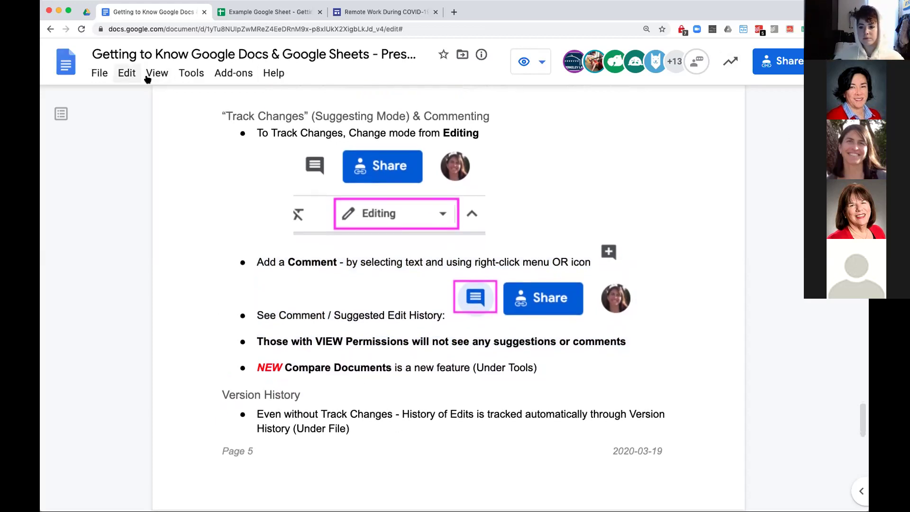
Step: Switch the document to Editing mode, show the available mode options once more and close them
{"action": "left_click", "coordinate": [127, 74]}
{"action": "mouse_move", "coordinate": [162, 75]}
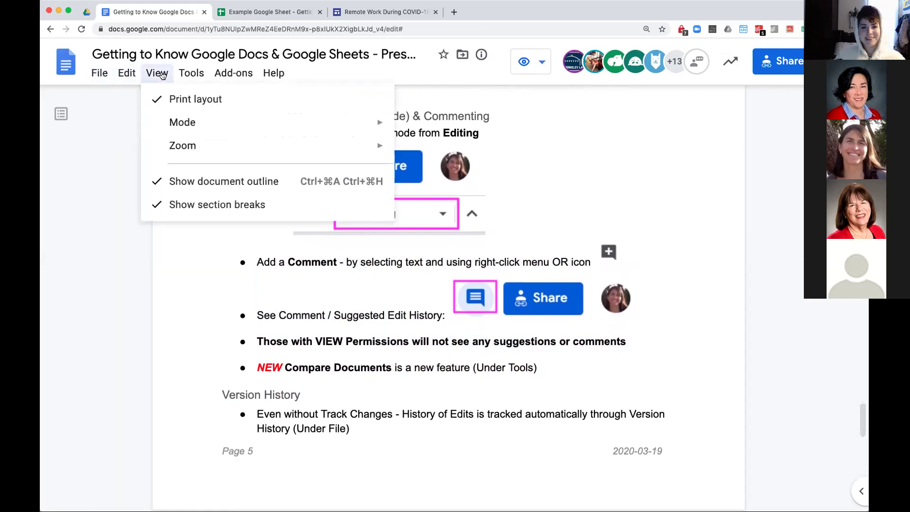
{"action": "mouse_move", "coordinate": [246, 124]}
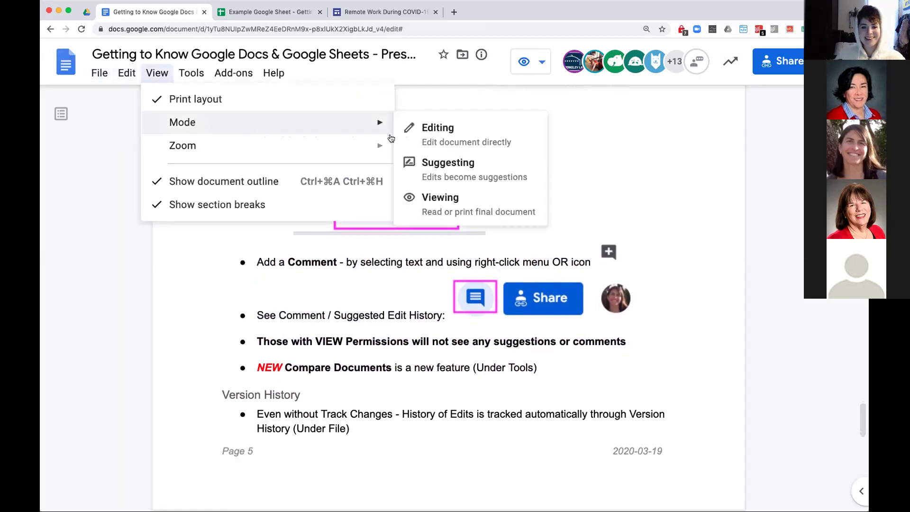
{"action": "left_click", "coordinate": [457, 139]}
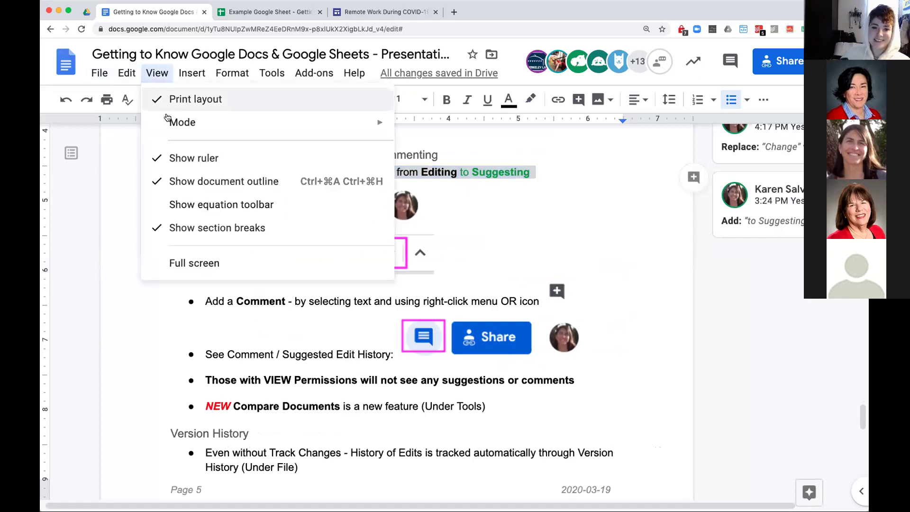
{"action": "mouse_move", "coordinate": [179, 124]}
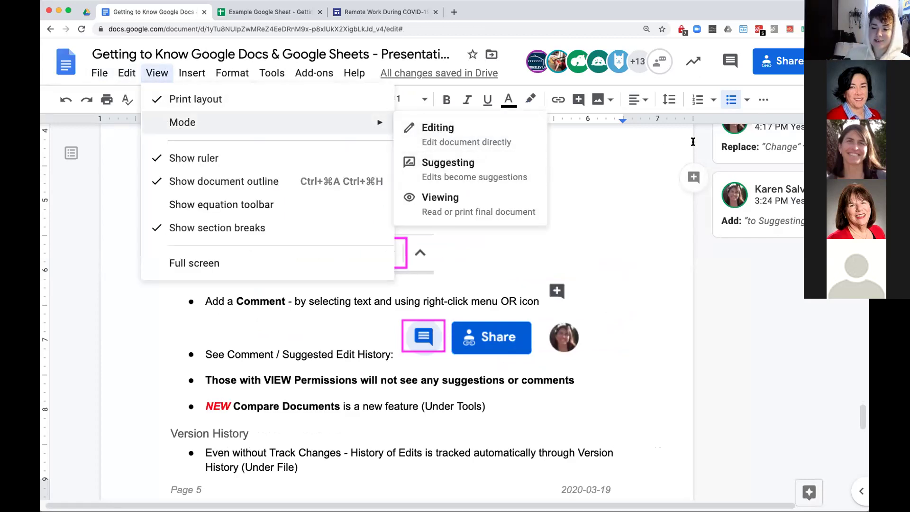
{"action": "left_click", "coordinate": [779, 80]}
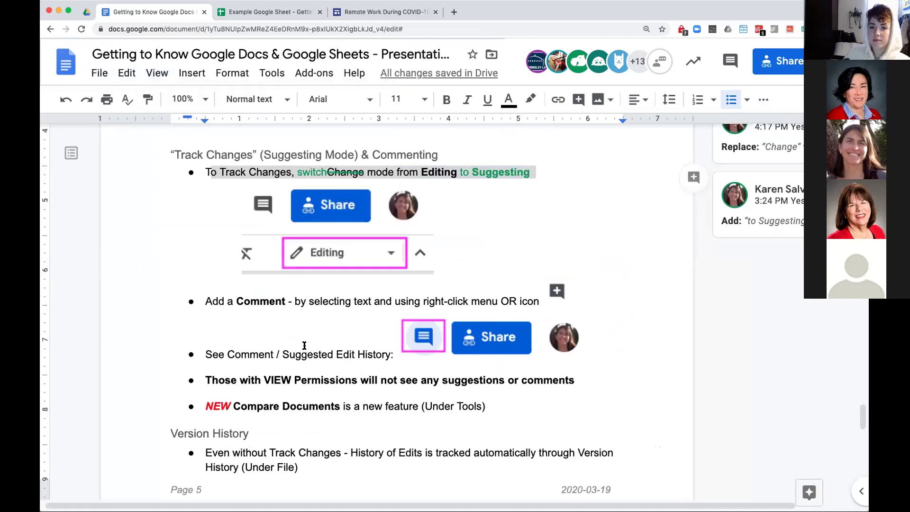
Step: Show the Compare documents command and dismiss it by placing the cursor in the VIEW Permissions bullet
{"action": "scroll", "coordinate": [316, 376], "scroll_direction": "down", "scroll_amount": 2}
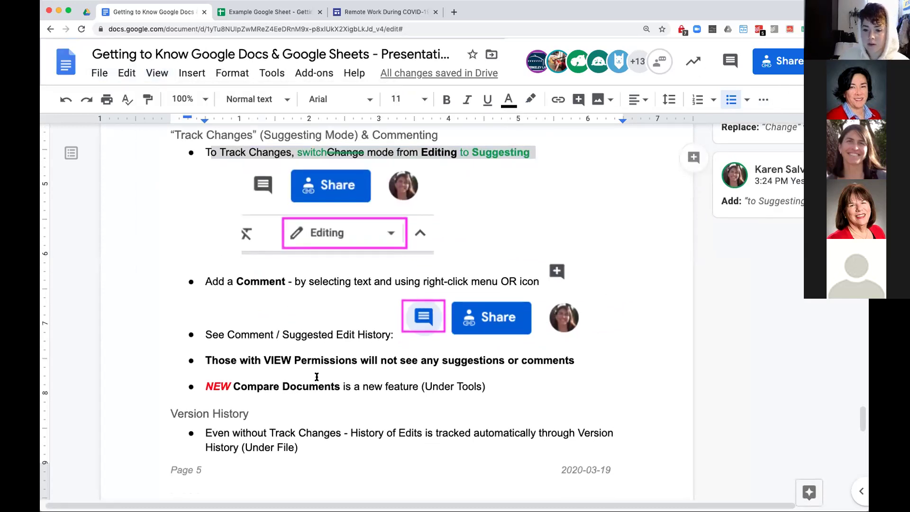
{"action": "scroll", "coordinate": [316, 377], "scroll_direction": "down", "scroll_amount": 2}
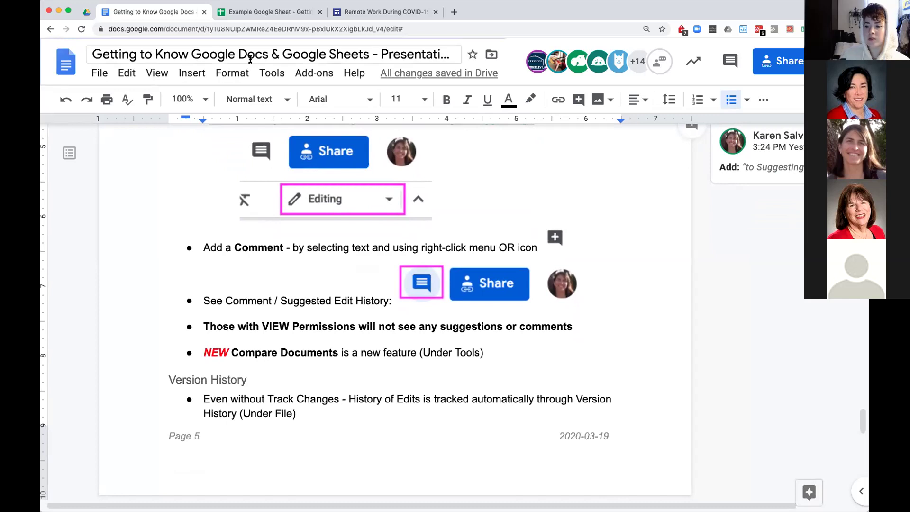
{"action": "left_click", "coordinate": [271, 75]}
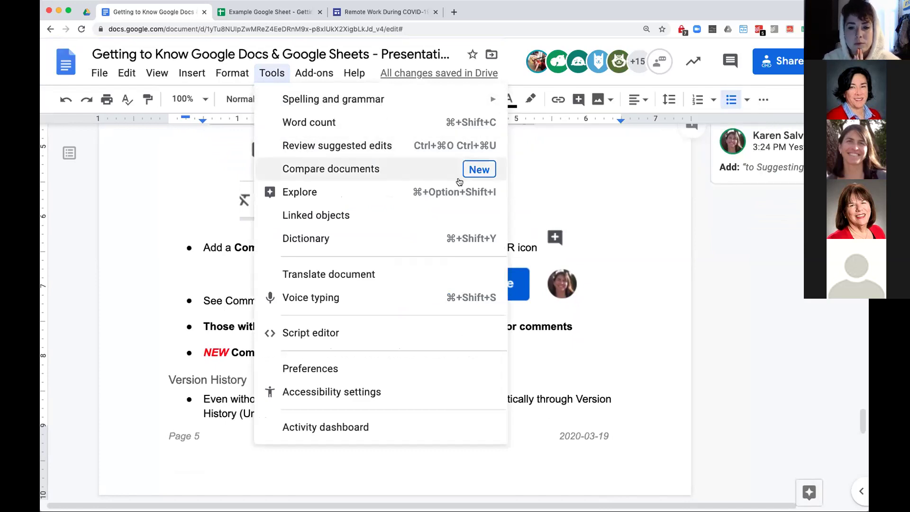
{"action": "left_click", "coordinate": [228, 327]}
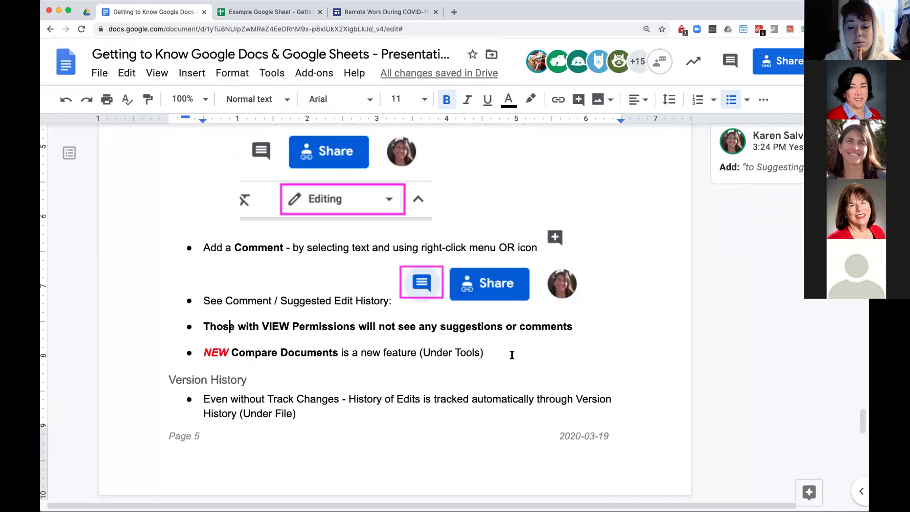
Step: Open the document's version history and look through the current version from March 19, 11:28 AM
{"action": "scroll", "coordinate": [511, 355], "scroll_direction": "down", "scroll_amount": 2}
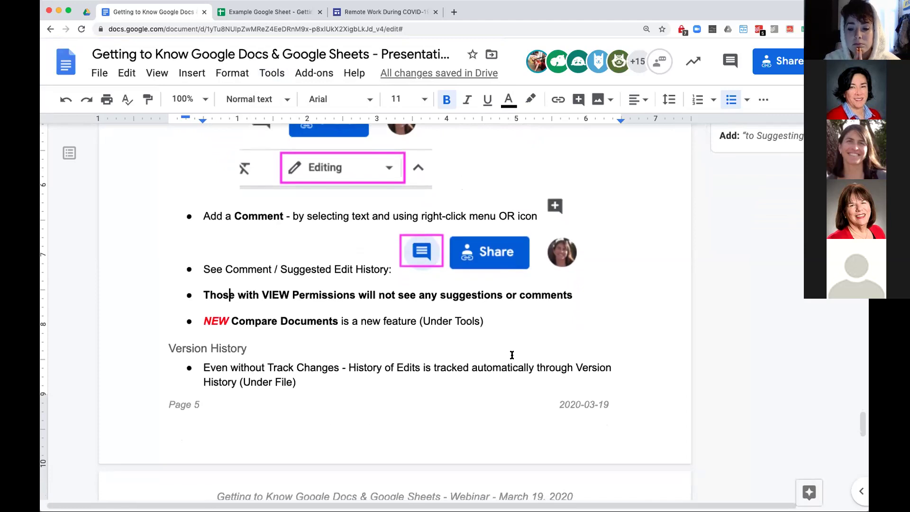
{"action": "scroll", "coordinate": [512, 355], "scroll_direction": "down", "scroll_amount": 1}
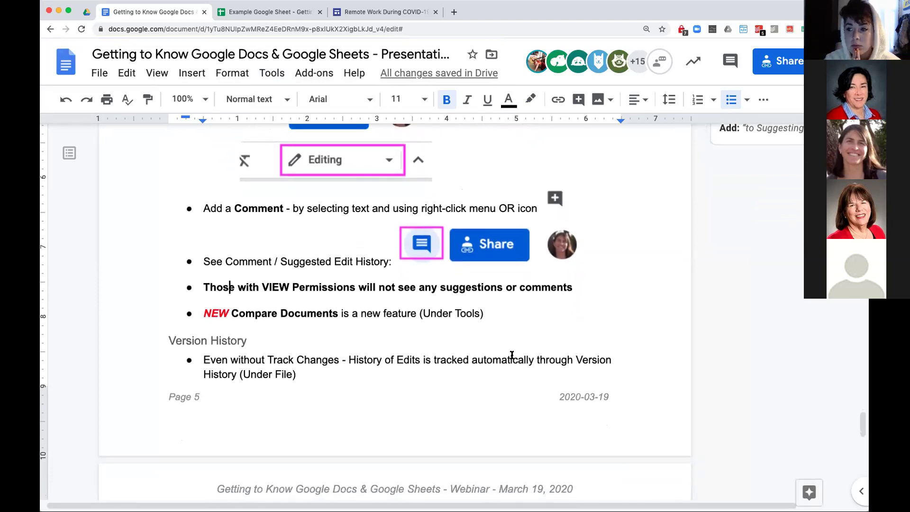
{"action": "scroll", "coordinate": [517, 351], "scroll_direction": "left", "scroll_amount": 1}
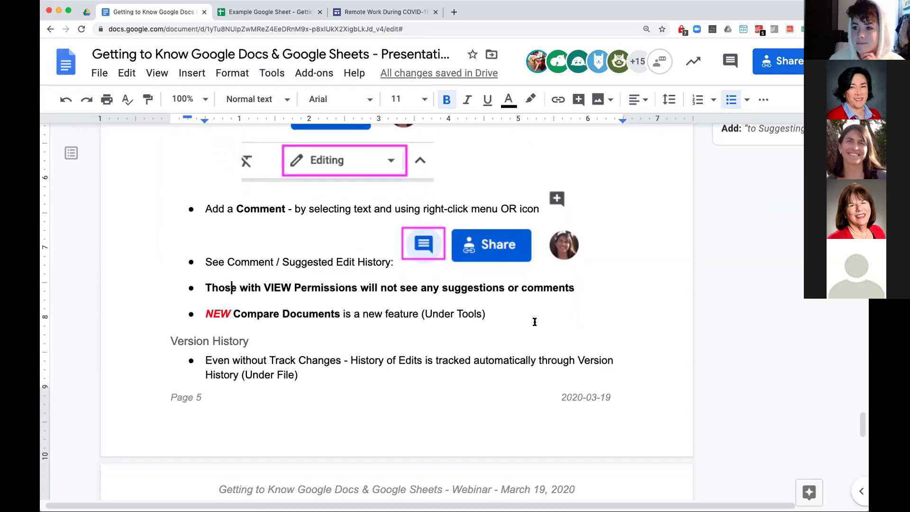
{"action": "scroll", "coordinate": [534, 322], "scroll_direction": "down", "scroll_amount": 3}
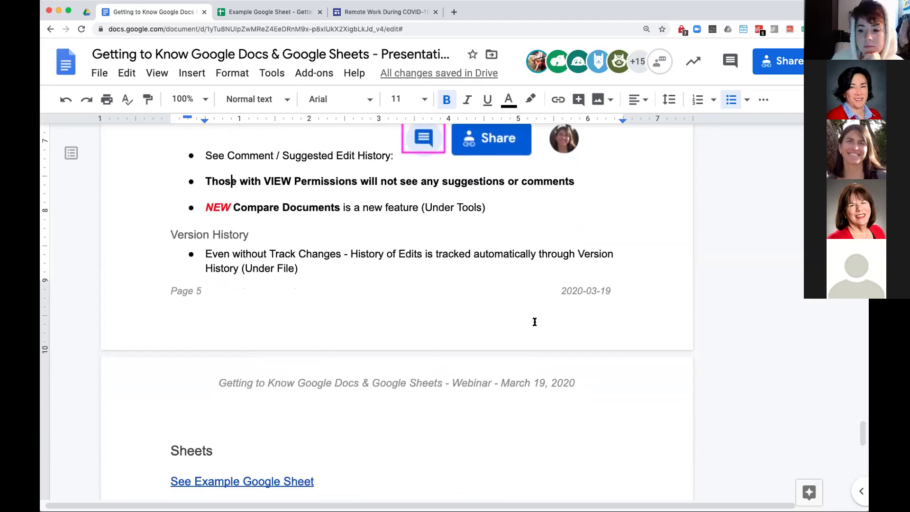
{"action": "scroll", "coordinate": [534, 321], "scroll_direction": "down", "scroll_amount": 1}
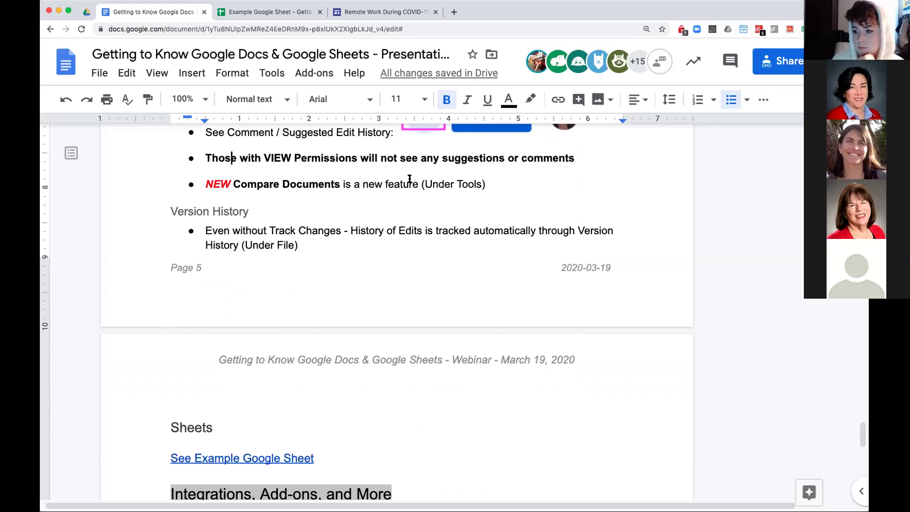
{"action": "mouse_move", "coordinate": [416, 77]}
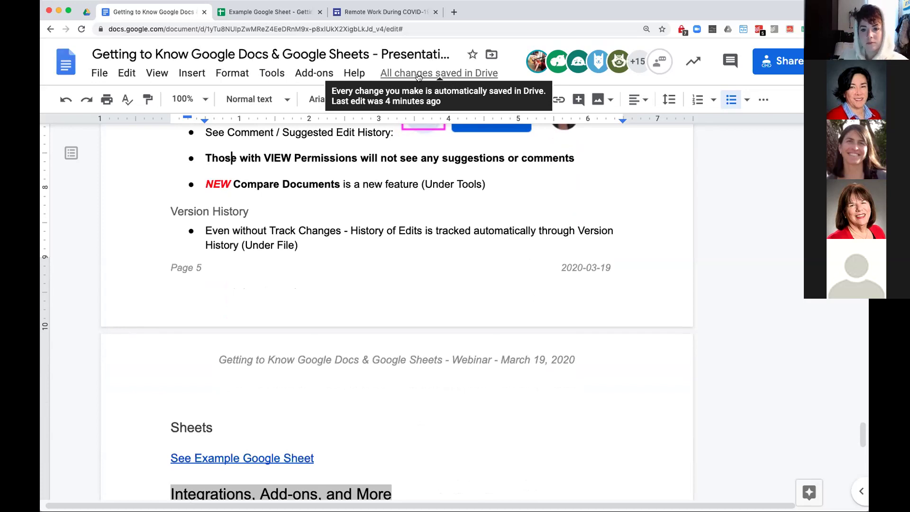
{"action": "left_click", "coordinate": [100, 73]}
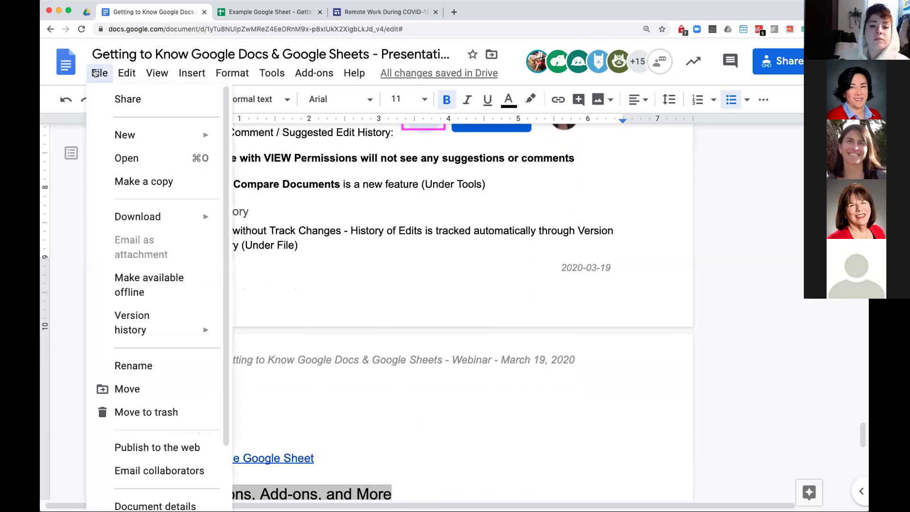
{"action": "mouse_move", "coordinate": [152, 290]}
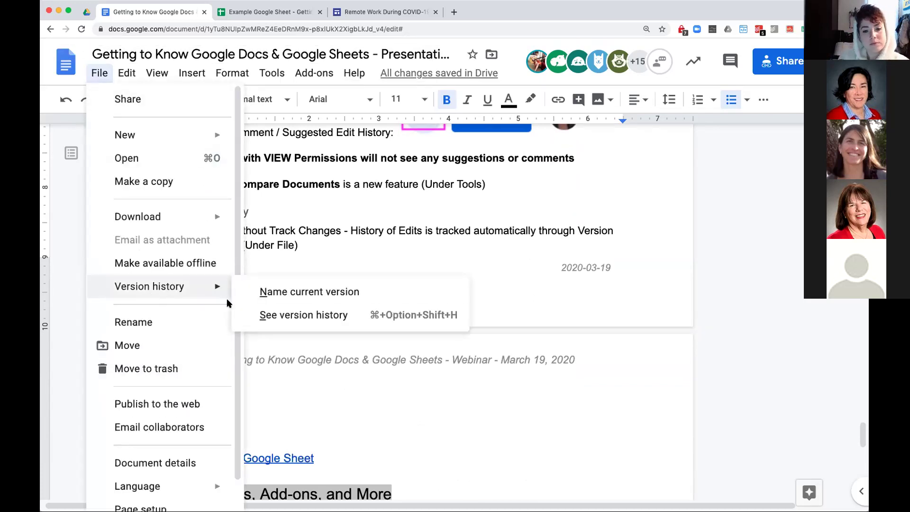
{"action": "left_click", "coordinate": [298, 316]}
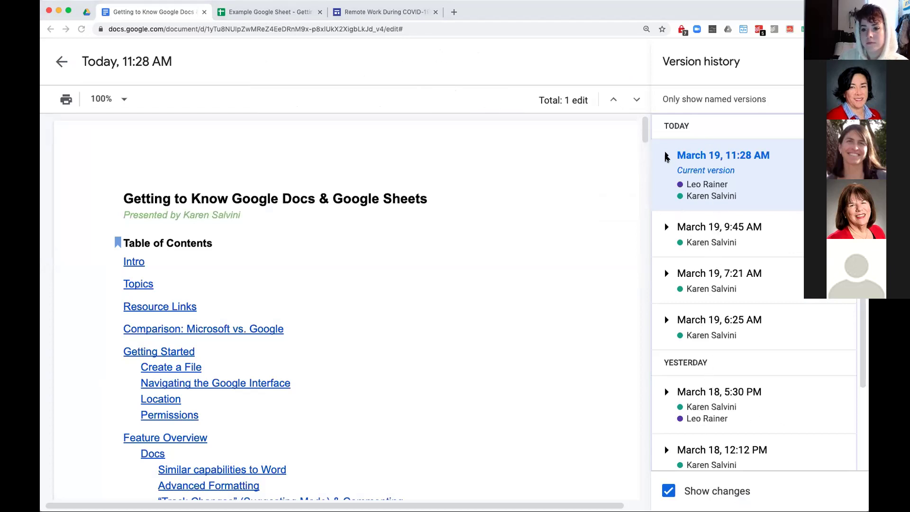
{"action": "scroll", "coordinate": [367, 327], "scroll_direction": "down", "scroll_amount": 10}
{"action": "scroll", "coordinate": [423, 337], "scroll_direction": "down", "scroll_amount": 8}
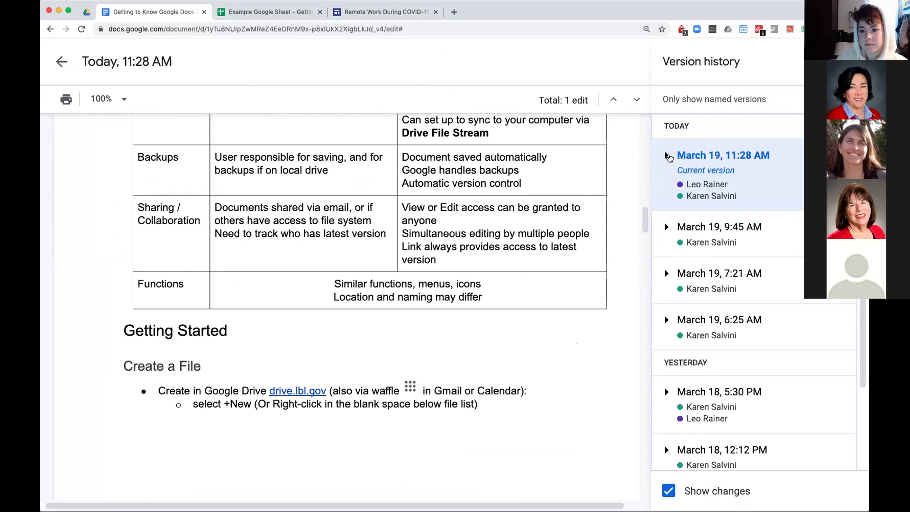
Step: Expand the current version's detailed edits in the version history and look through the March 19, 11:11 AM version
{"action": "left_click", "coordinate": [667, 156]}
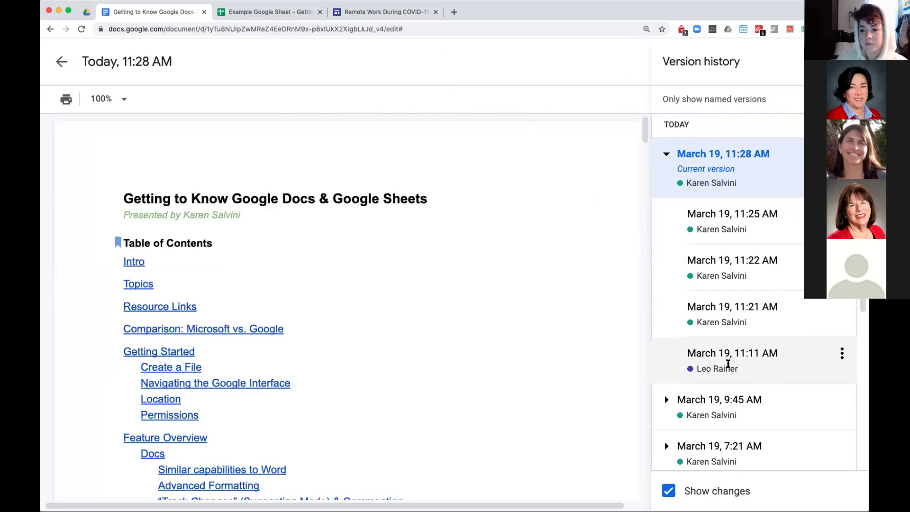
{"action": "left_click", "coordinate": [724, 362]}
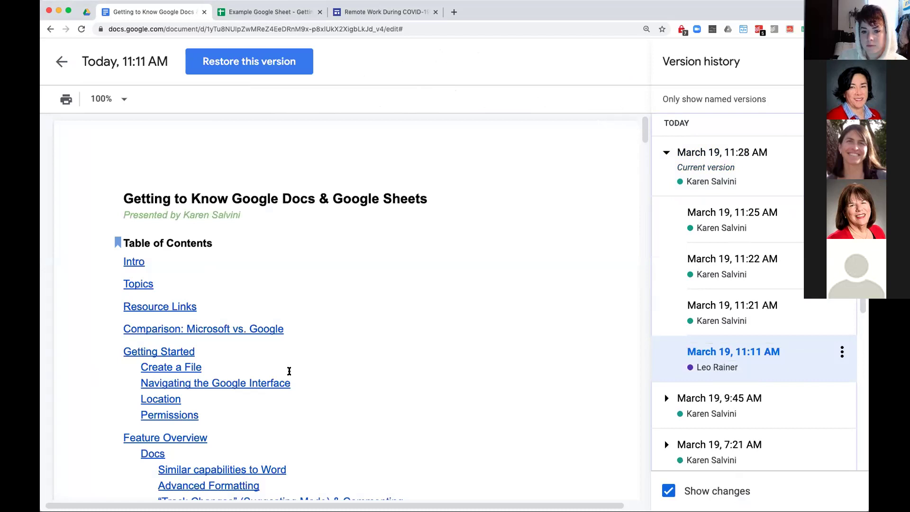
{"action": "scroll", "coordinate": [297, 371], "scroll_direction": "down", "scroll_amount": 10}
{"action": "scroll", "coordinate": [296, 371], "scroll_direction": "down", "scroll_amount": 20}
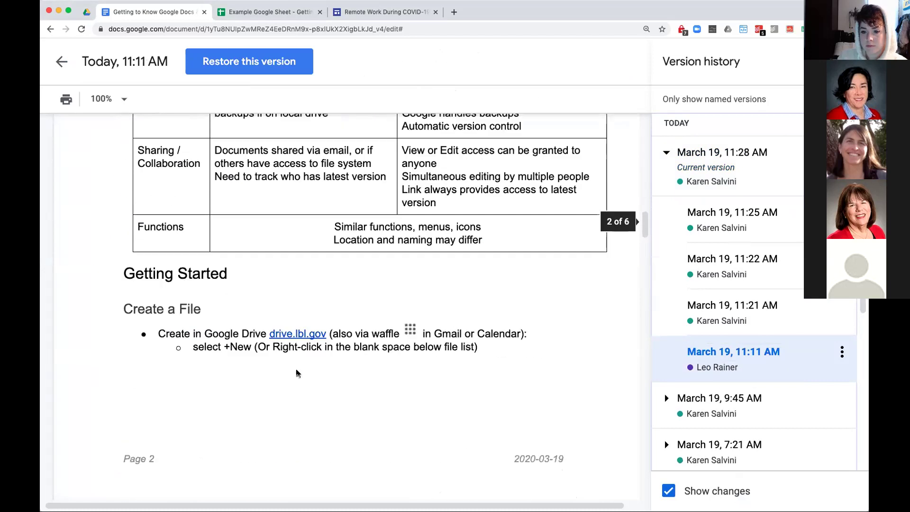
{"action": "scroll", "coordinate": [296, 371], "scroll_direction": "down", "scroll_amount": 15}
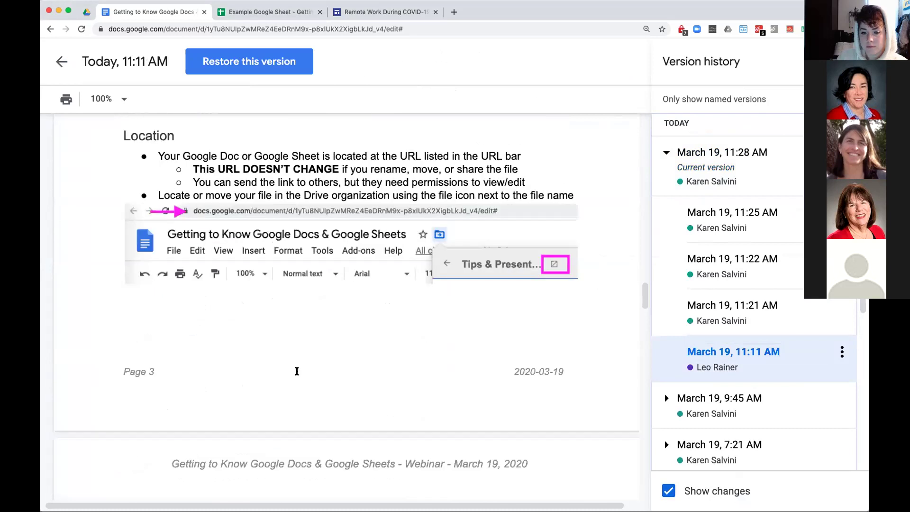
{"action": "scroll", "coordinate": [297, 371], "scroll_direction": "up", "scroll_amount": 3}
{"action": "scroll", "coordinate": [299, 372], "scroll_direction": "down", "scroll_amount": 10}
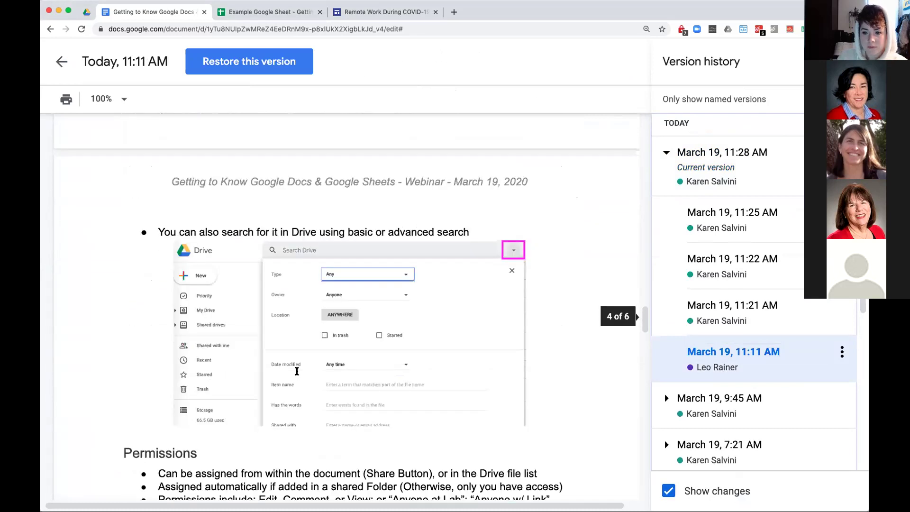
Step: View the March 19, 11:25 AM version, collapse the detailed versions and look through the tracked changes in the current version
{"action": "left_click", "coordinate": [705, 214]}
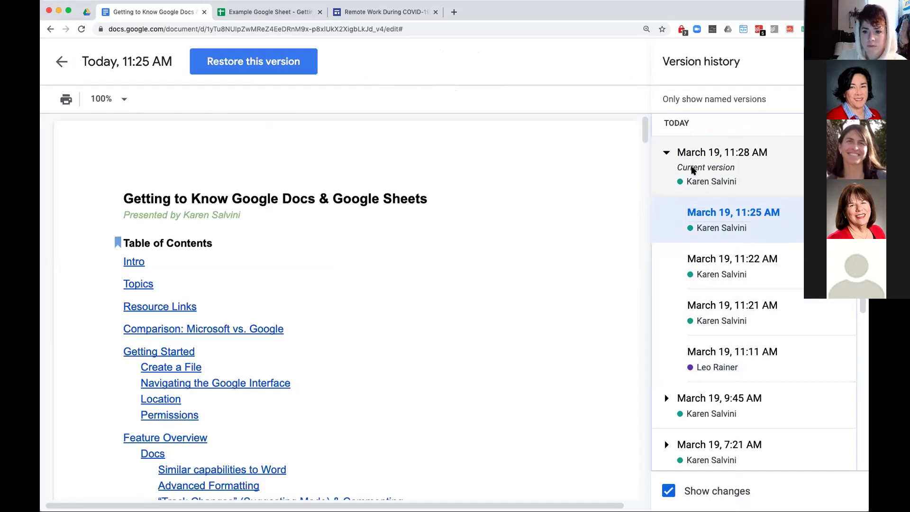
{"action": "left_click", "coordinate": [665, 152]}
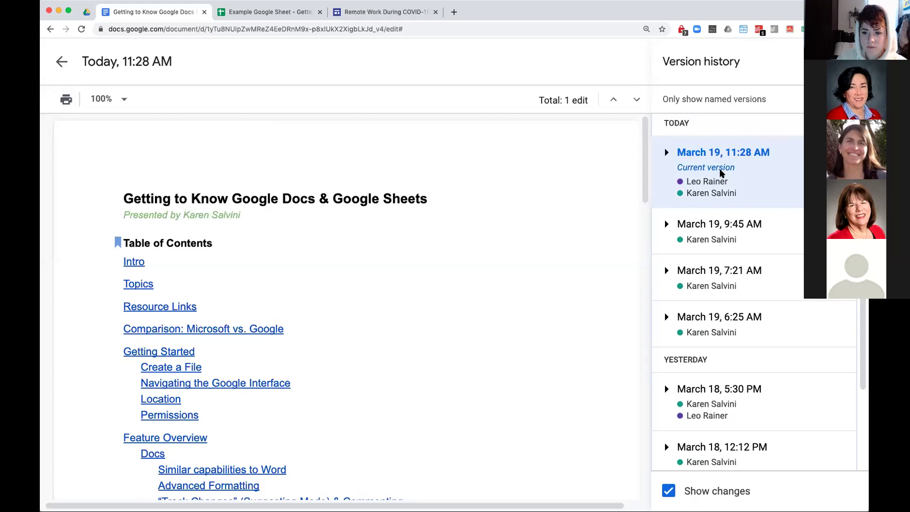
{"action": "scroll", "coordinate": [371, 399], "scroll_direction": "down", "scroll_amount": 20}
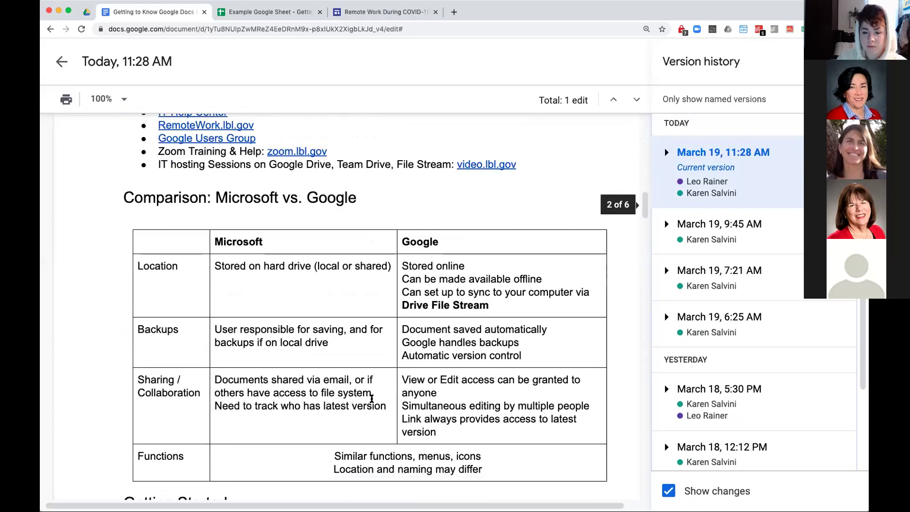
{"action": "scroll", "coordinate": [372, 400], "scroll_direction": "down", "scroll_amount": 20}
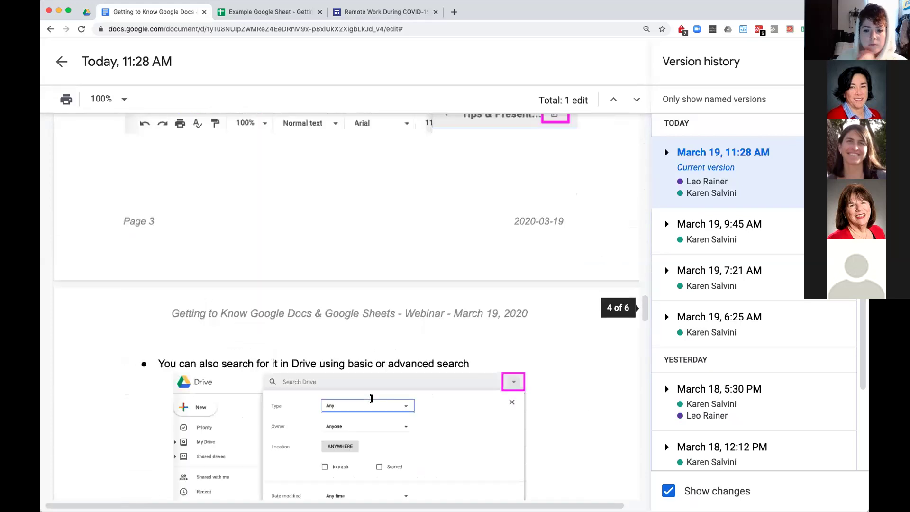
{"action": "scroll", "coordinate": [372, 400], "scroll_direction": "down", "scroll_amount": 15}
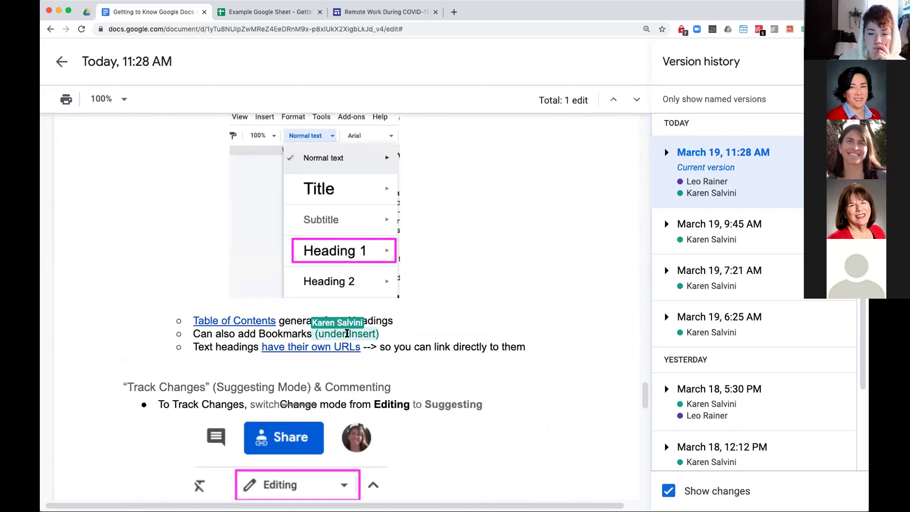
{"action": "scroll", "coordinate": [384, 432], "scroll_direction": "down", "scroll_amount": 11}
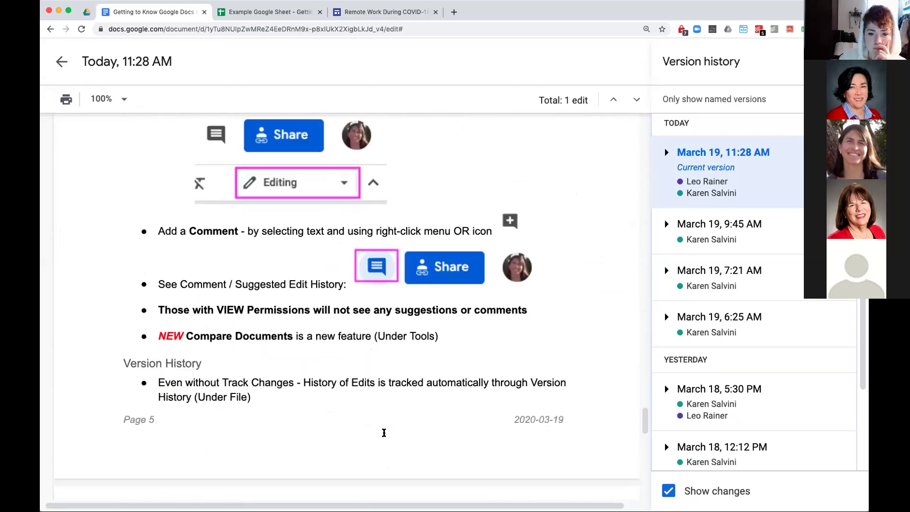
{"action": "scroll", "coordinate": [384, 433], "scroll_direction": "down", "scroll_amount": 10}
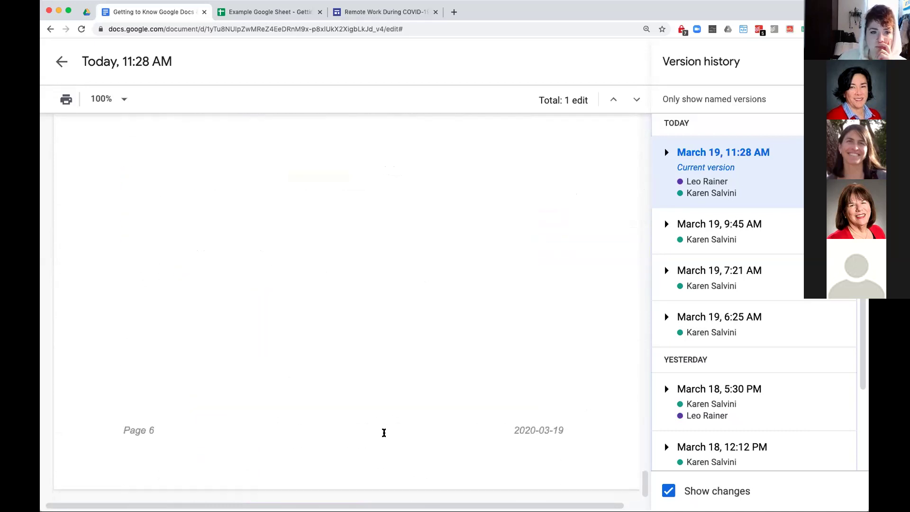
Step: View the March 19, 7:21 AM version and look through the edits in the March 18, 5:30 PM version
{"action": "left_click", "coordinate": [696, 276]}
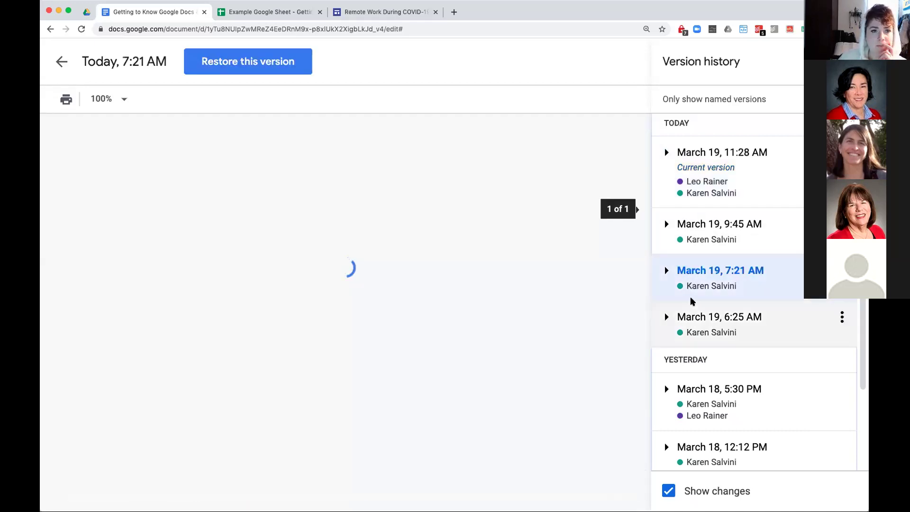
{"action": "left_click", "coordinate": [708, 393]}
{"action": "scroll", "coordinate": [433, 361], "scroll_direction": "down", "scroll_amount": 5}
{"action": "scroll", "coordinate": [433, 361], "scroll_direction": "down", "scroll_amount": 10}
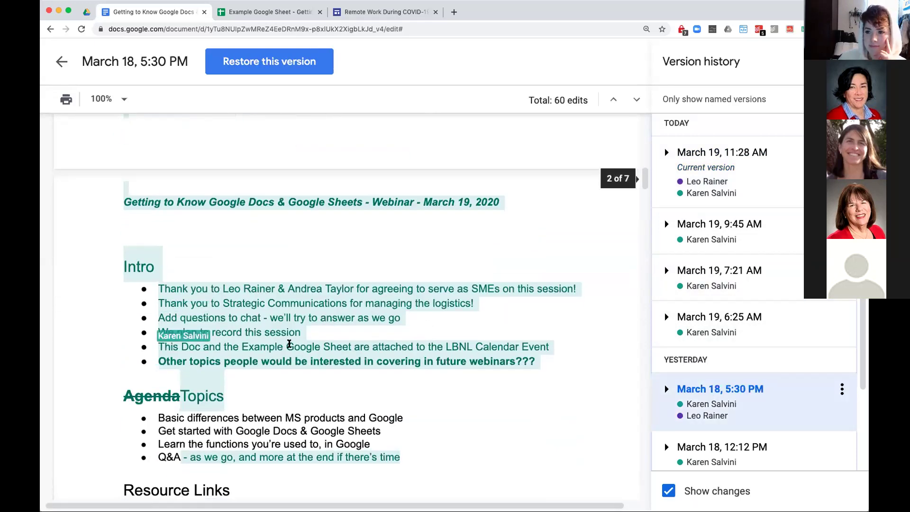
{"action": "left_click", "coordinate": [725, 388]}
{"action": "scroll", "coordinate": [725, 385], "scroll_direction": "down", "scroll_amount": 1}
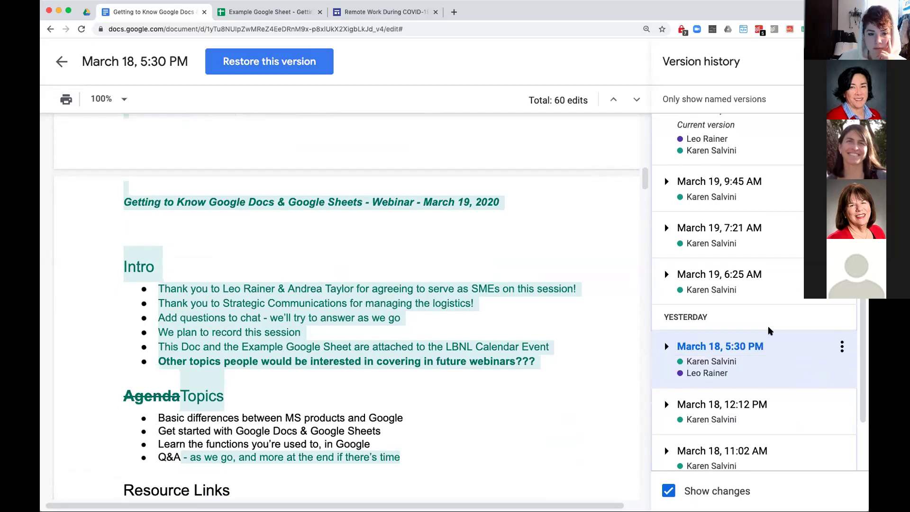
Step: Show the naming and copying options for the March 18, 5:30 PM version, dismiss them and return to the document
{"action": "key", "text": "Escape"}
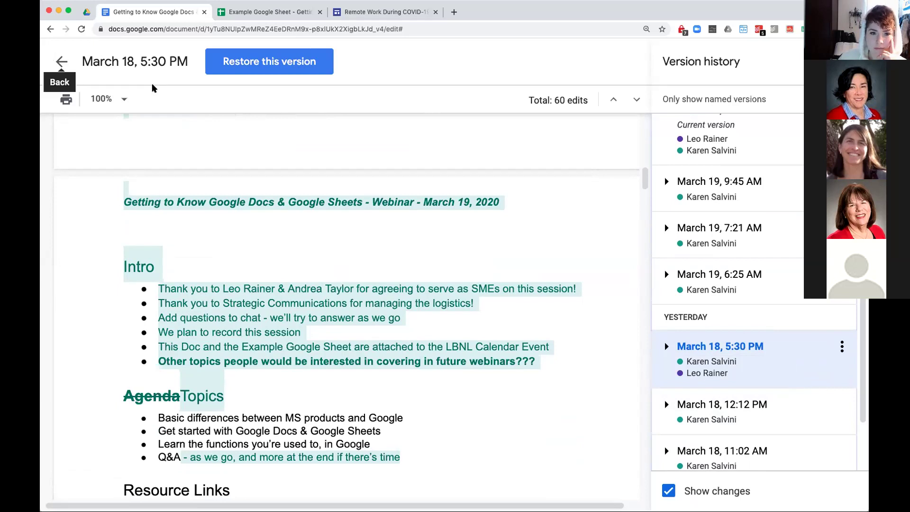
{"action": "scroll", "coordinate": [736, 282], "scroll_direction": "down", "scroll_amount": 2}
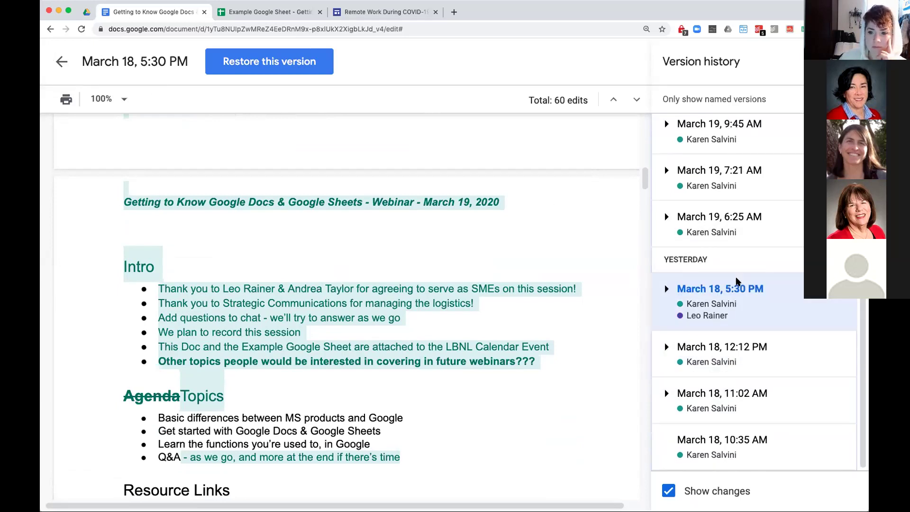
{"action": "left_click", "coordinate": [854, 392]}
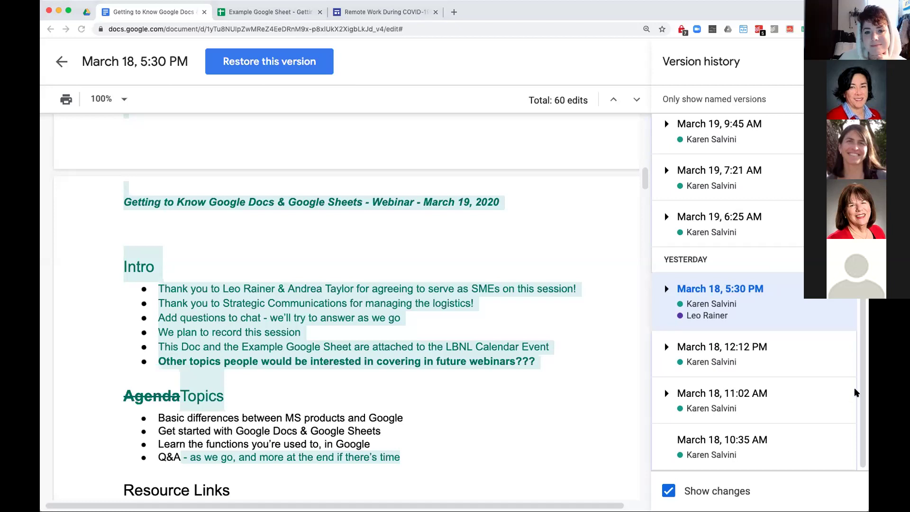
{"action": "left_click", "coordinate": [847, 304]}
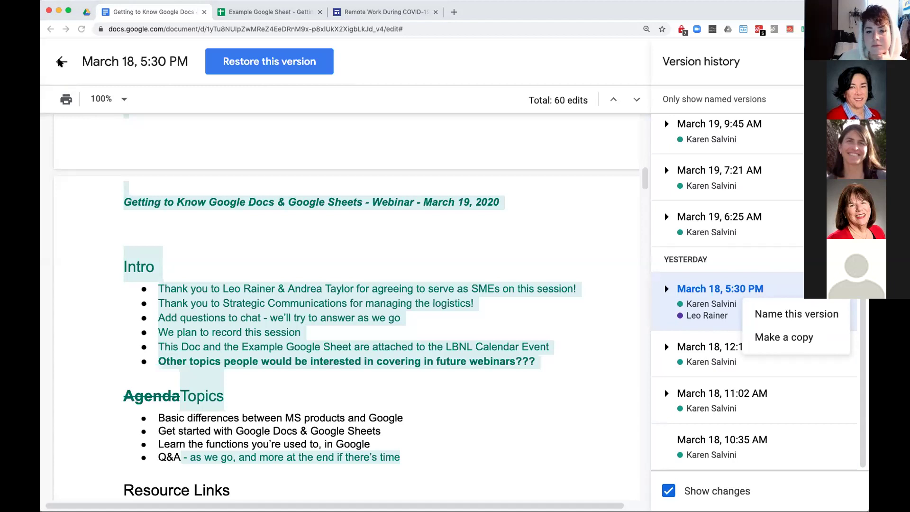
{"action": "left_click", "coordinate": [59, 62]}
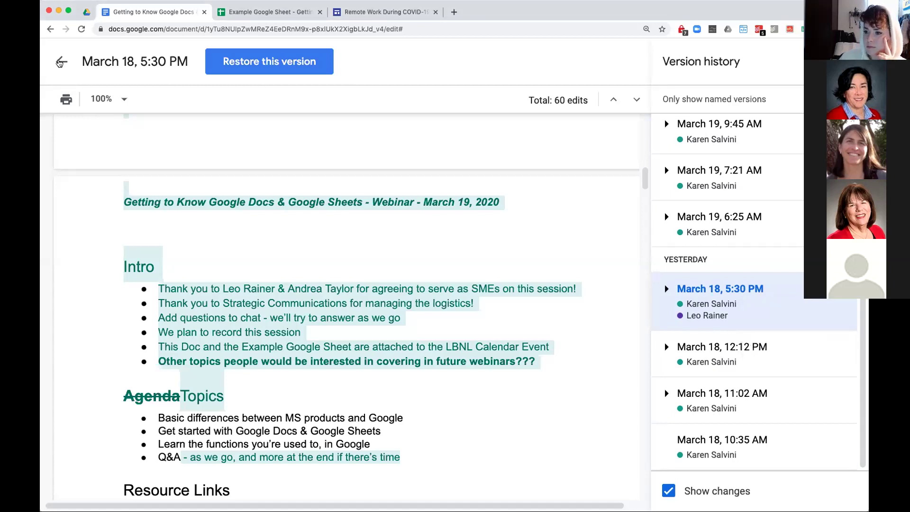
{"action": "left_click", "coordinate": [60, 62]}
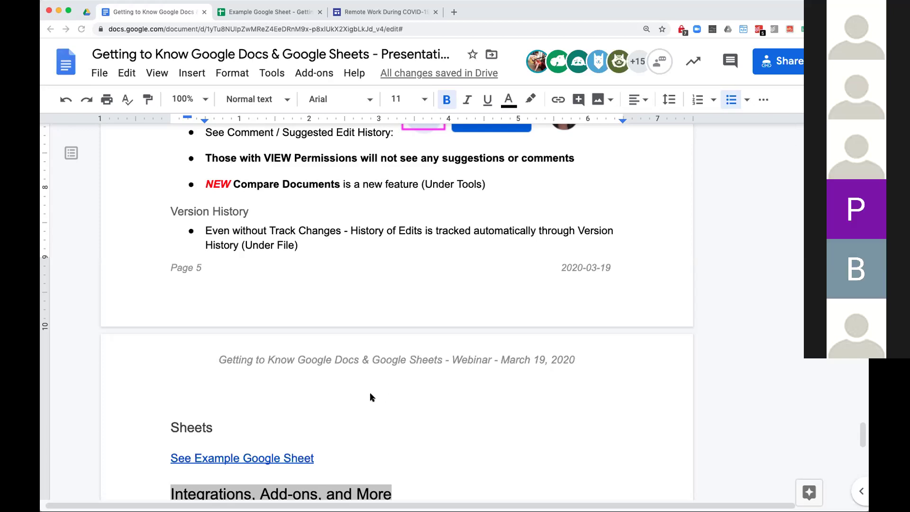
Step: Review the Version History section of the notes and reopen the document's version history
{"action": "scroll", "coordinate": [386, 398], "scroll_direction": "down", "scroll_amount": 3}
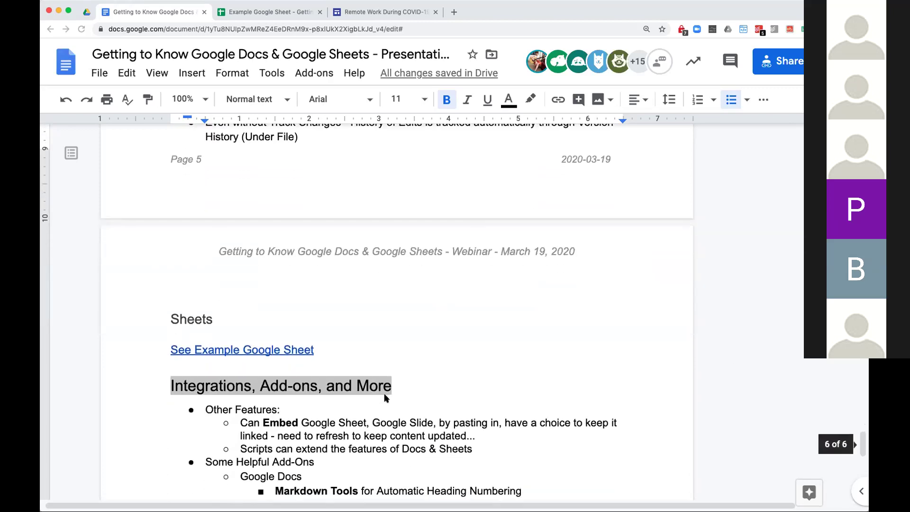
{"action": "scroll", "coordinate": [386, 398], "scroll_direction": "up", "scroll_amount": 3}
{"action": "scroll", "coordinate": [386, 398], "scroll_direction": "up", "scroll_amount": 3}
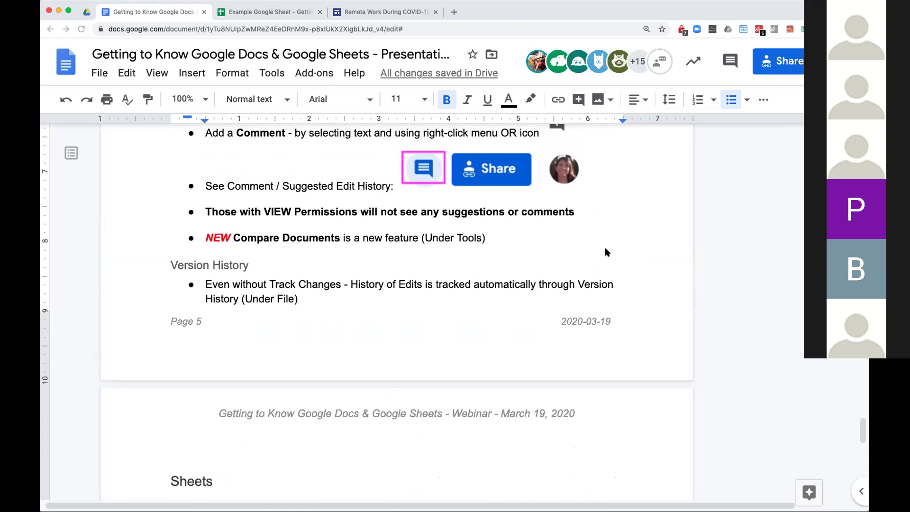
{"action": "left_click", "coordinate": [94, 74]}
{"action": "mouse_move", "coordinate": [148, 295]}
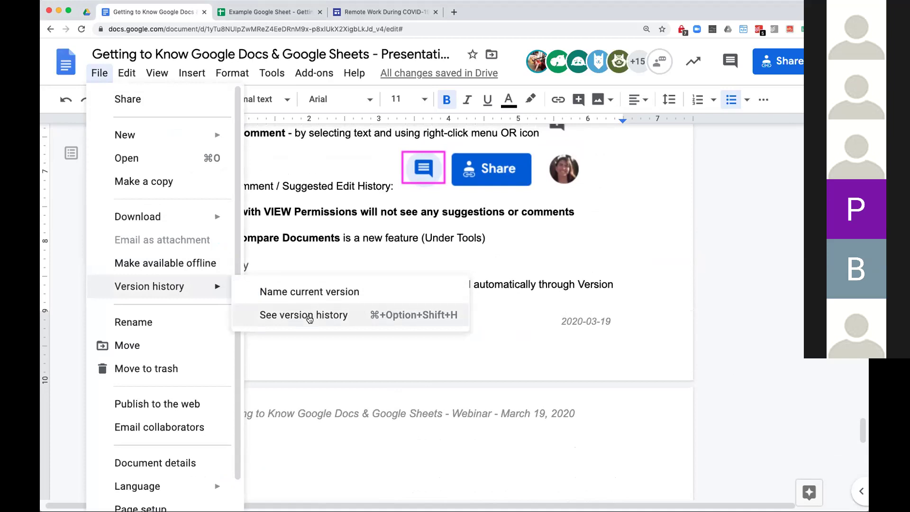
{"action": "left_click", "coordinate": [309, 315]}
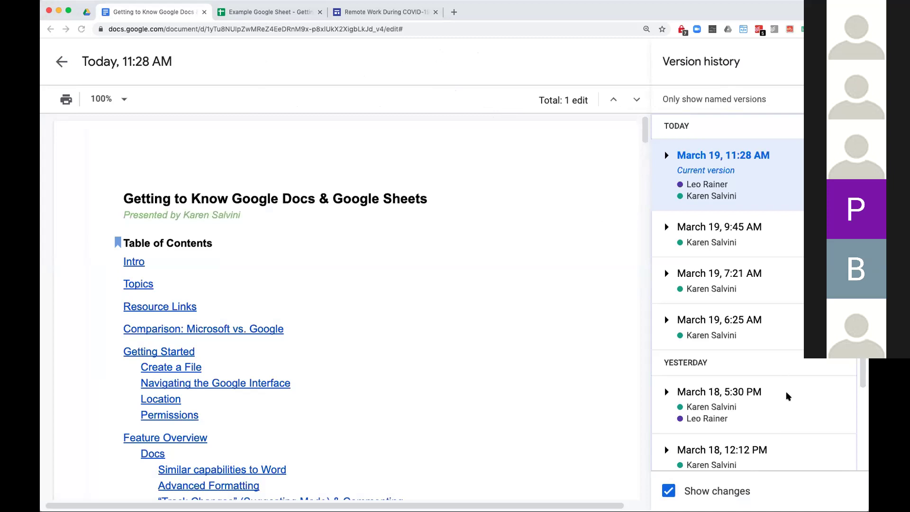
Step: Select the March 18, 5:30 PM version, open its options and set the browser zoom to 125% so they fit
{"action": "scroll", "coordinate": [788, 396], "scroll_direction": "down", "scroll_amount": 2}
{"action": "scroll", "coordinate": [788, 331], "scroll_direction": "up", "scroll_amount": 5}
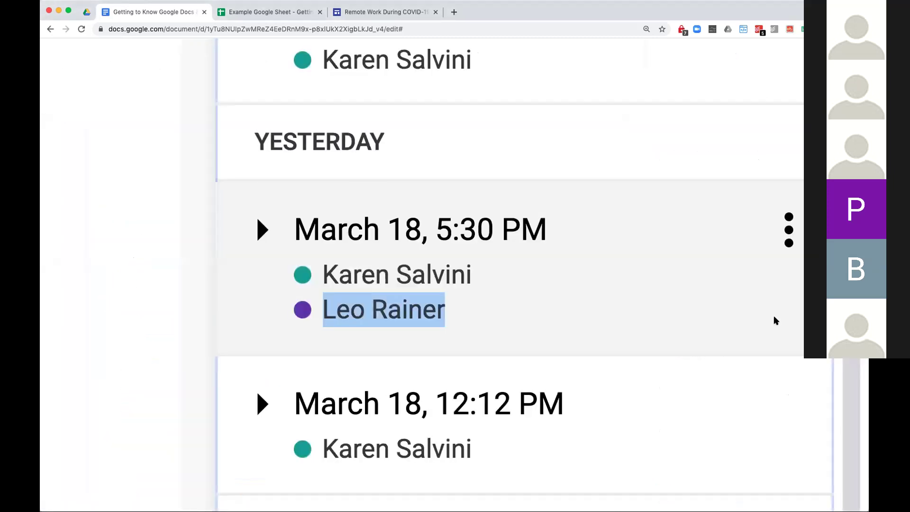
{"action": "left_click", "coordinate": [774, 317]}
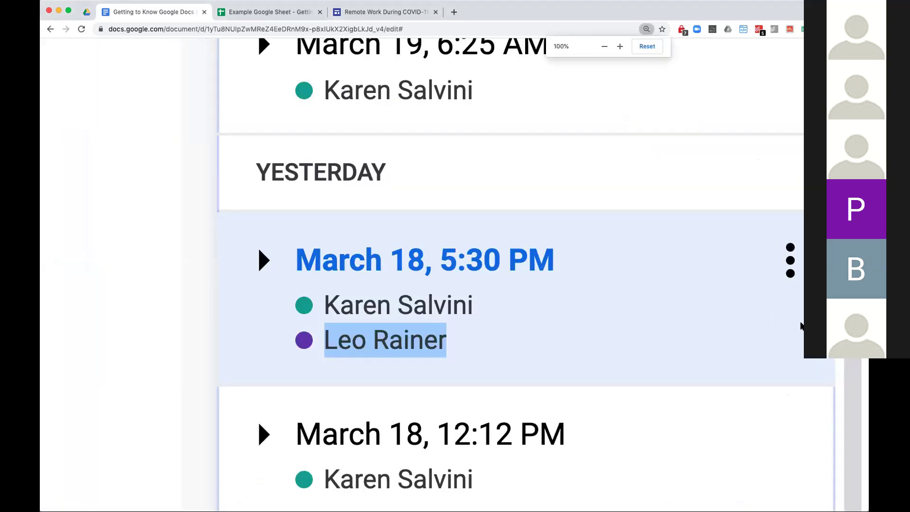
{"action": "key", "text": "super+0"}
{"action": "left_click", "coordinate": [851, 274]}
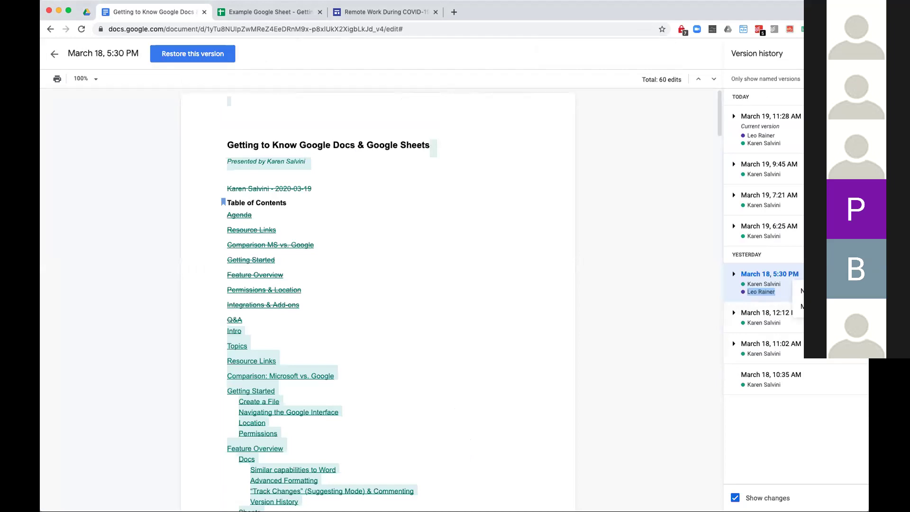
{"action": "key", "text": "super+equal"}
{"action": "key", "text": "super+equal"}
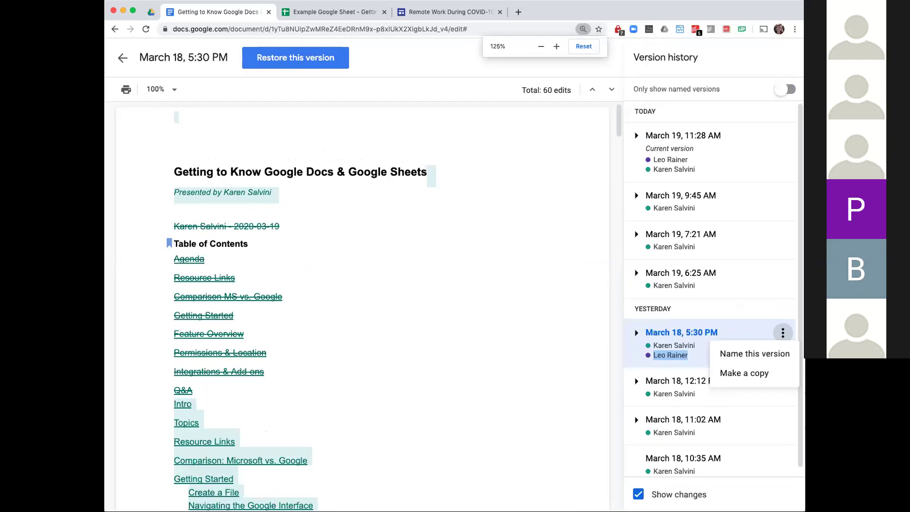
Step: Name the March 18, 5:30 PM version "March 18th Version"
{"action": "left_click", "coordinate": [755, 358]}
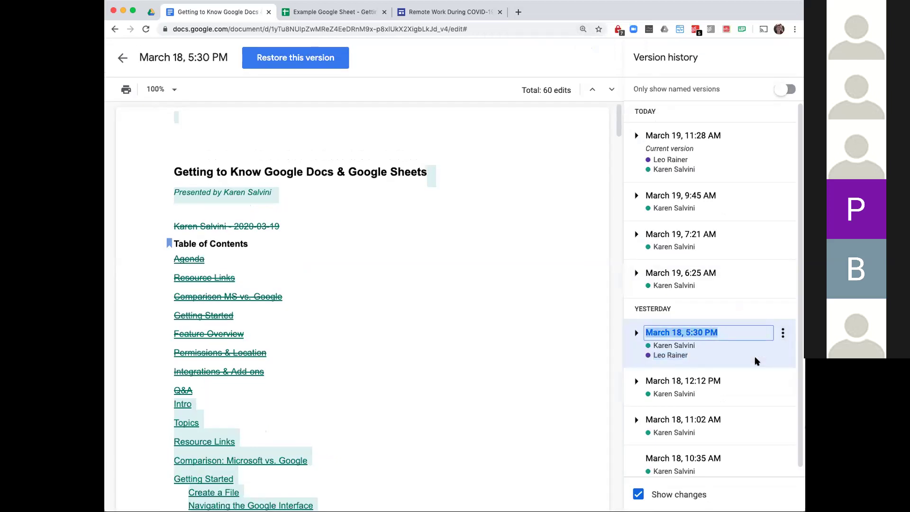
{"action": "type", "text": "March 18th Version"}
{"action": "key", "text": "Return"}
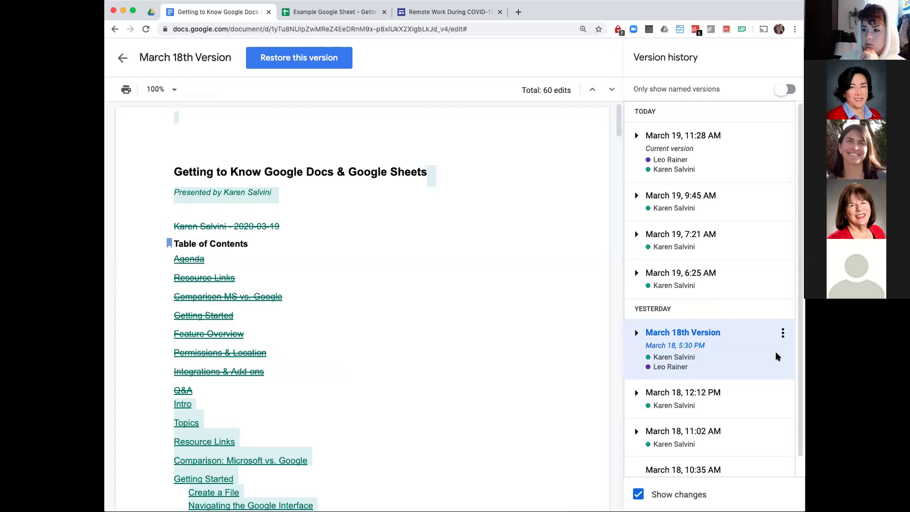
Step: Show only named versions in the history, and return to the document with the cursor after "Compare Documents"
{"action": "left_click", "coordinate": [786, 90]}
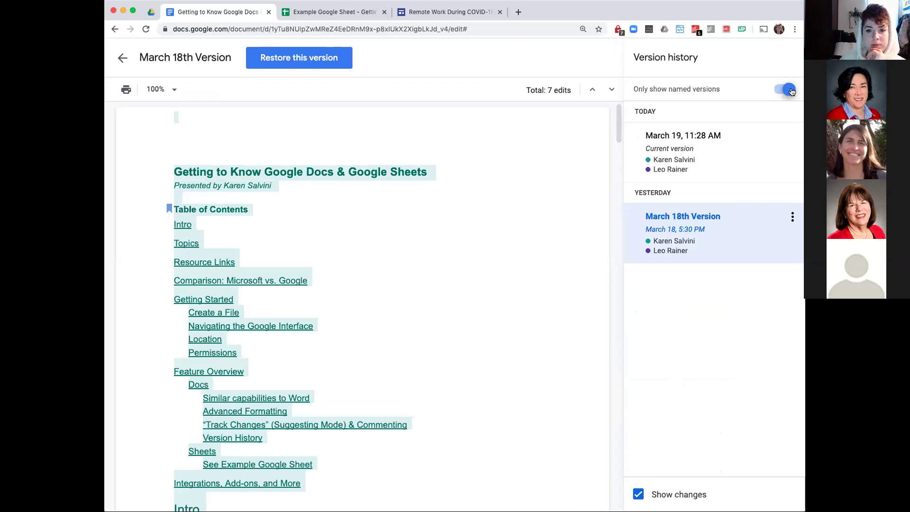
{"action": "left_click", "coordinate": [121, 58]}
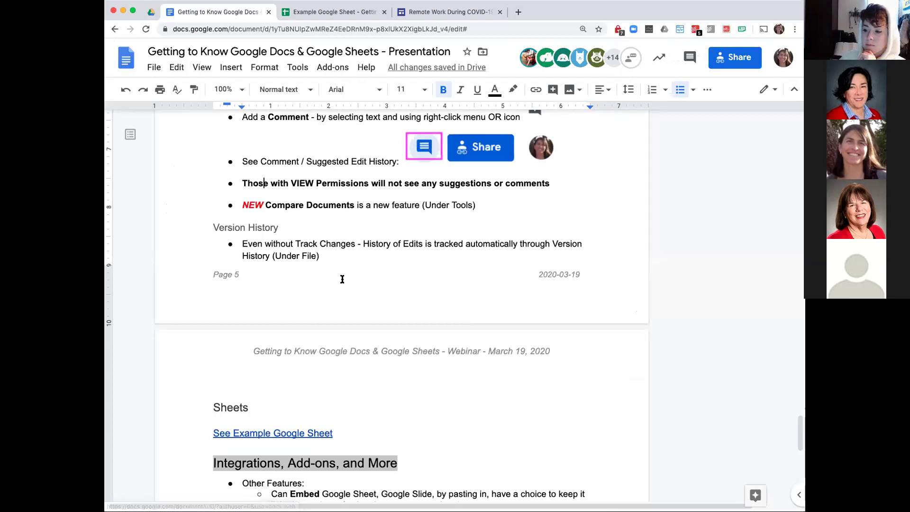
{"action": "scroll", "coordinate": [344, 281], "scroll_direction": "up", "scroll_amount": 1}
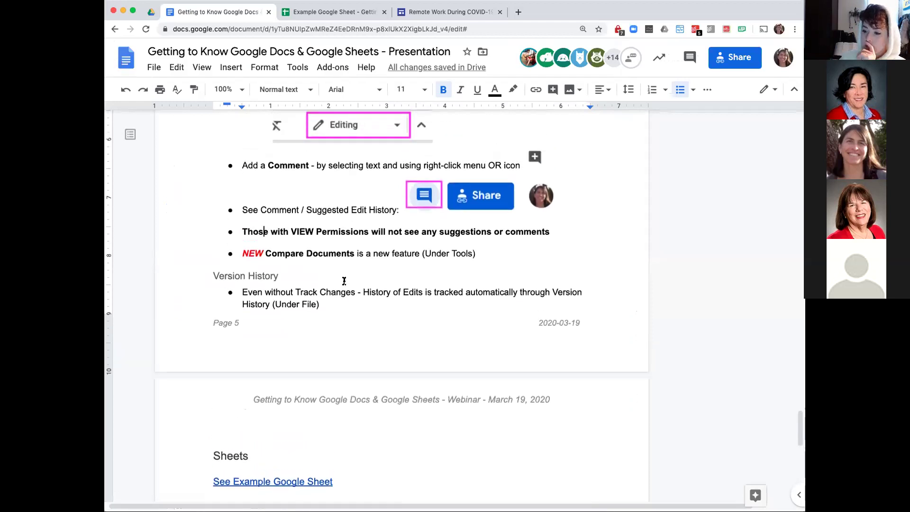
{"action": "left_click", "coordinate": [353, 257]}
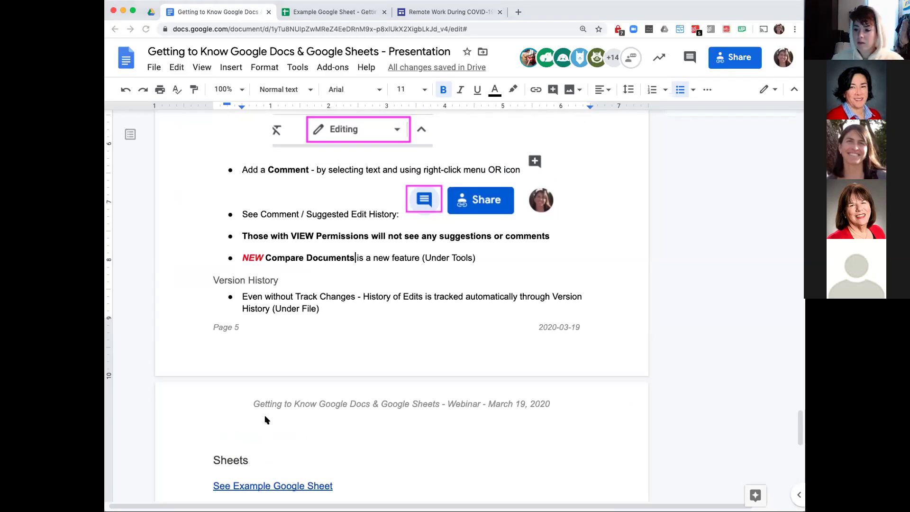
Step: Go to the Sheets section of the notes, then switch to the Example Google Sheet and adjust the browser window's width
{"action": "scroll", "coordinate": [264, 417], "scroll_direction": "down", "scroll_amount": 3}
{"action": "scroll", "coordinate": [264, 418], "scroll_direction": "down", "scroll_amount": 3}
{"action": "scroll", "coordinate": [265, 418], "scroll_direction": "down", "scroll_amount": 1}
{"action": "scroll", "coordinate": [266, 418], "scroll_direction": "down", "scroll_amount": 2}
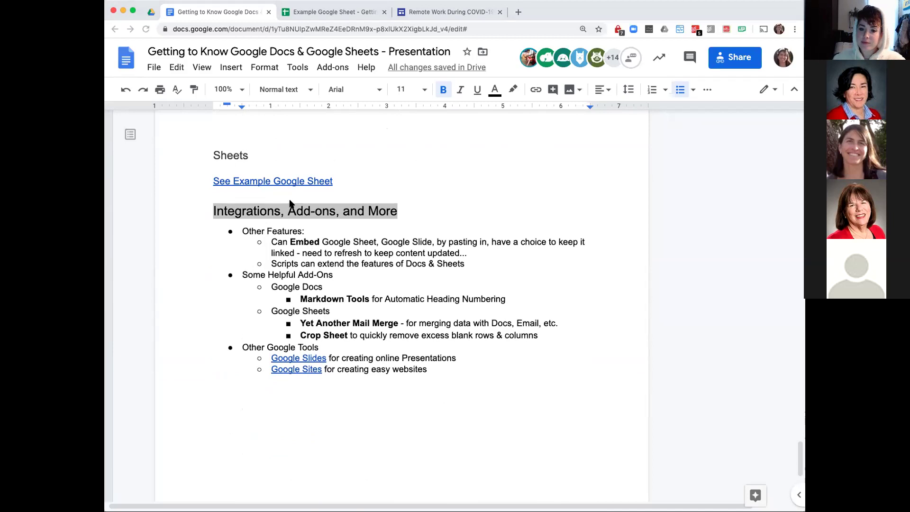
{"action": "left_click", "coordinate": [273, 182]}
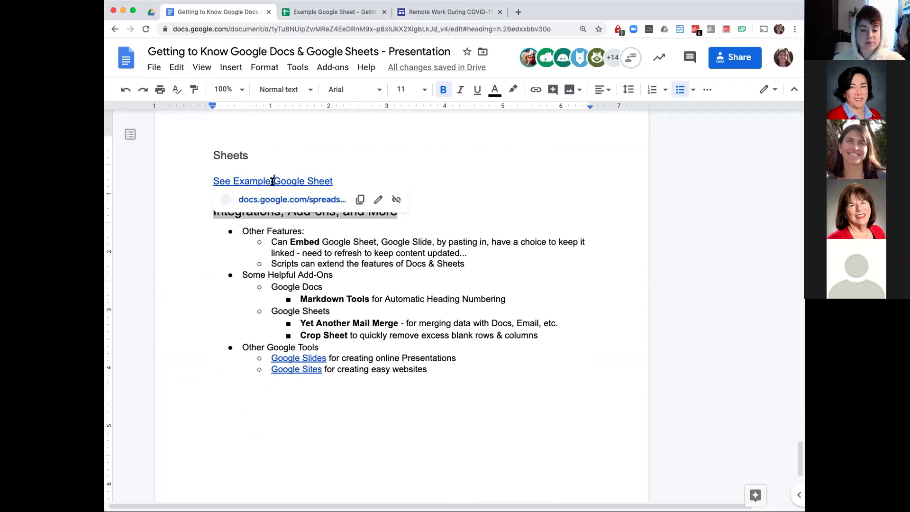
{"action": "left_click", "coordinate": [345, 12]}
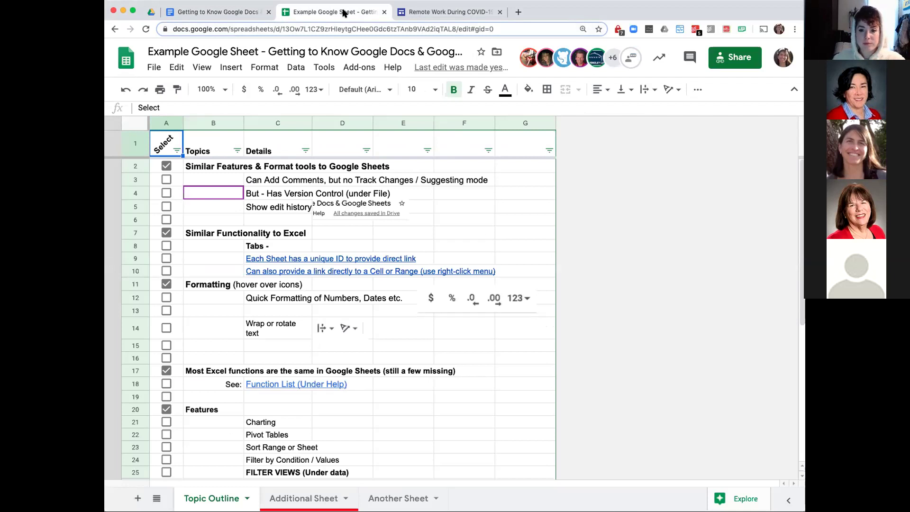
{"action": "left_click_drag", "start_coordinate": [800, 108], "coordinate": [780, 108]}
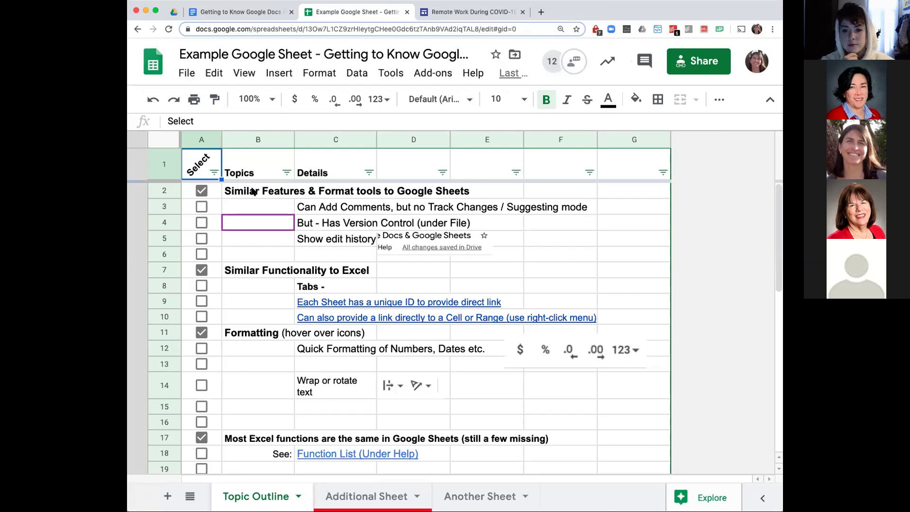
Step: Change the topic heading in cell B2 to "Similar Features & Format tools to Google Docs"
{"action": "left_click", "coordinate": [253, 191]}
{"action": "key", "text": "alt+shift+Left"}
{"action": "type", "text": "Docs"}
{"action": "key", "text": "Return"}
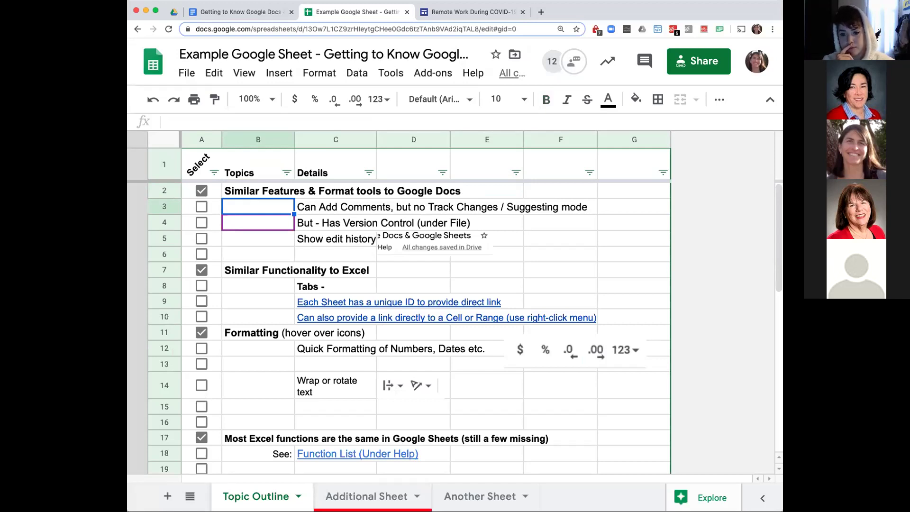
Step: Look at the spreadsheet's version history options and its last edit status
{"action": "left_click", "coordinate": [186, 73]}
{"action": "mouse_move", "coordinate": [232, 311]}
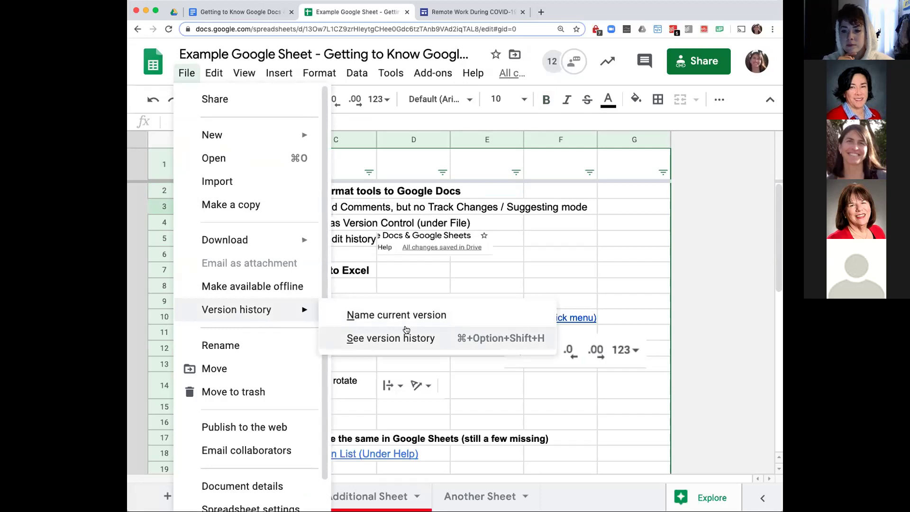
{"action": "left_click", "coordinate": [409, 275]}
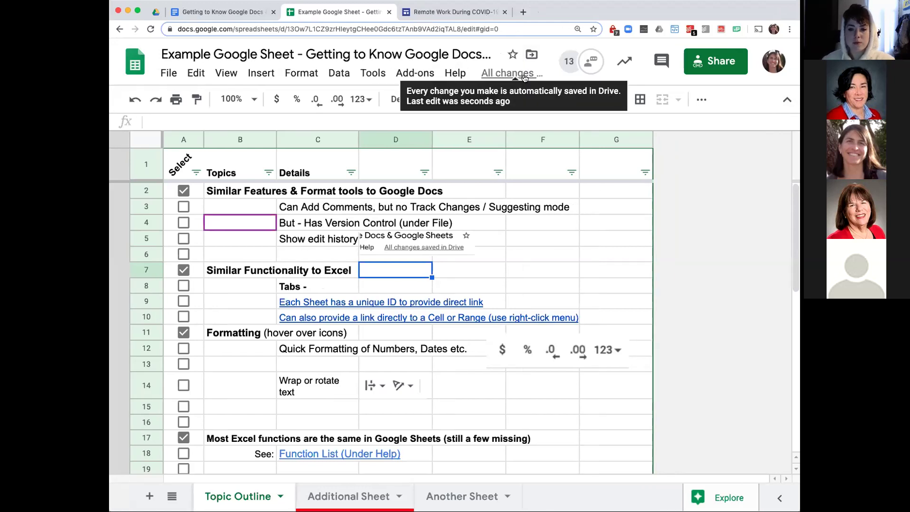
{"action": "mouse_move", "coordinate": [507, 75]}
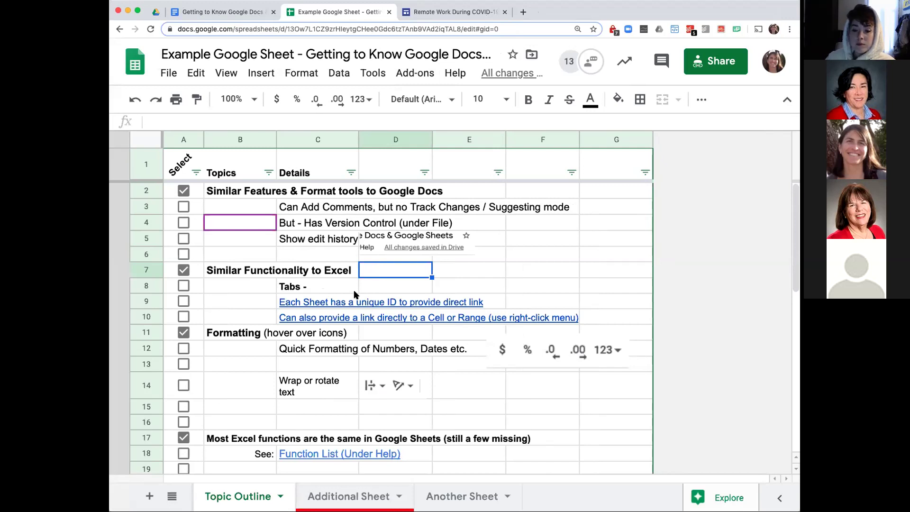
Step: Add a comment reading "comment" to cell F5, and deselect the cell
{"action": "right_click", "coordinate": [529, 241]}
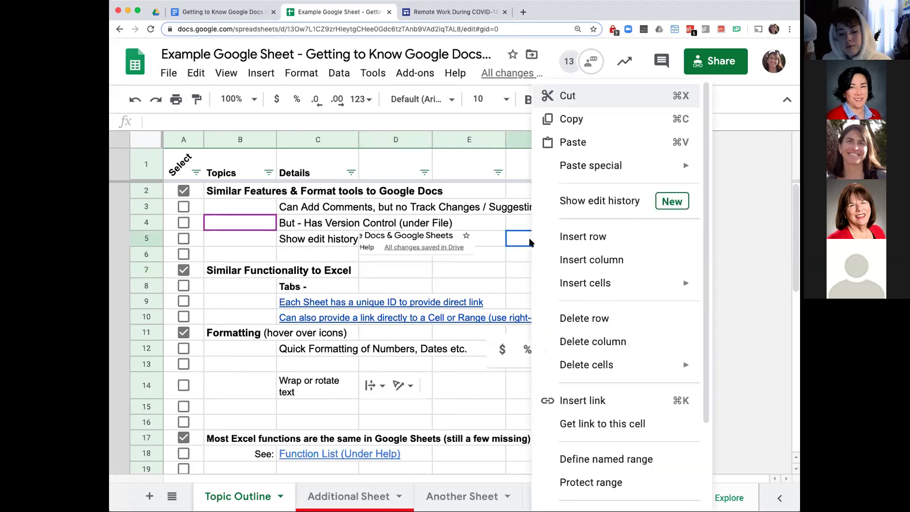
{"action": "scroll", "coordinate": [556, 312], "scroll_direction": "down", "scroll_amount": 1}
{"action": "scroll", "coordinate": [556, 312], "scroll_direction": "down", "scroll_amount": 3}
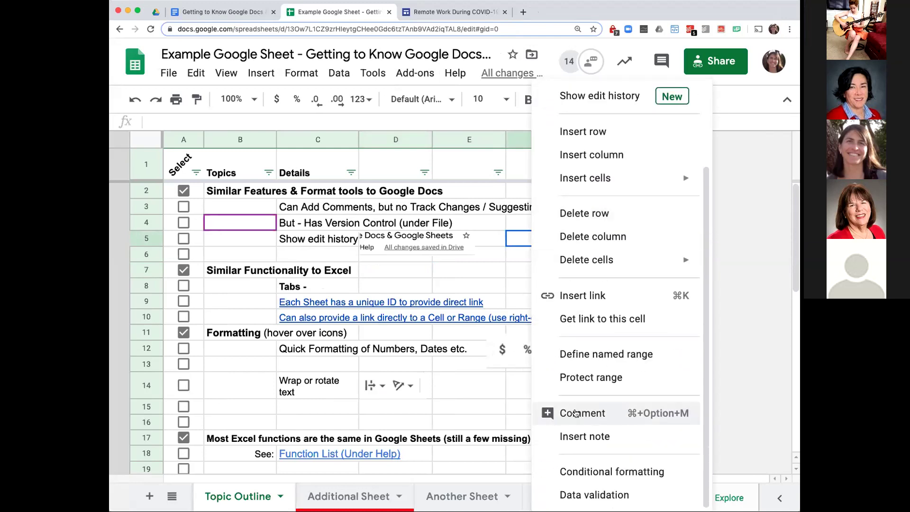
{"action": "left_click", "coordinate": [589, 413]}
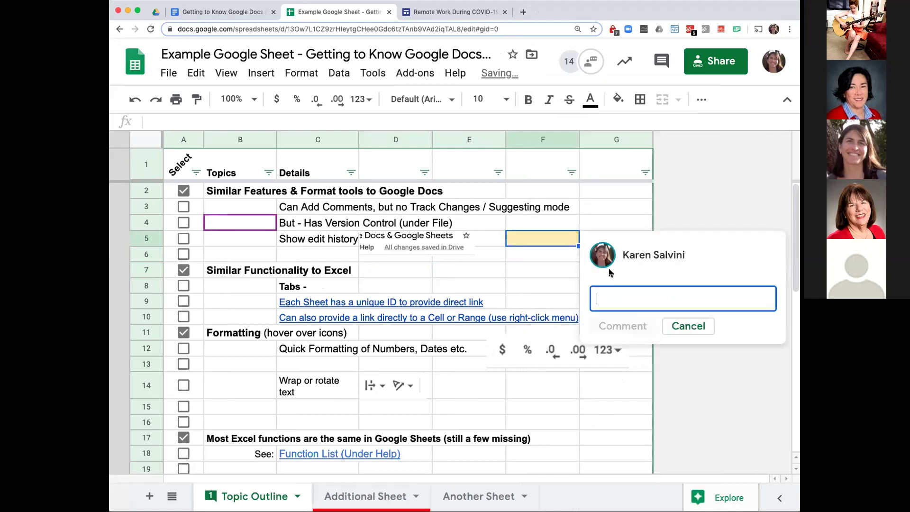
{"action": "type", "text": "comment"}
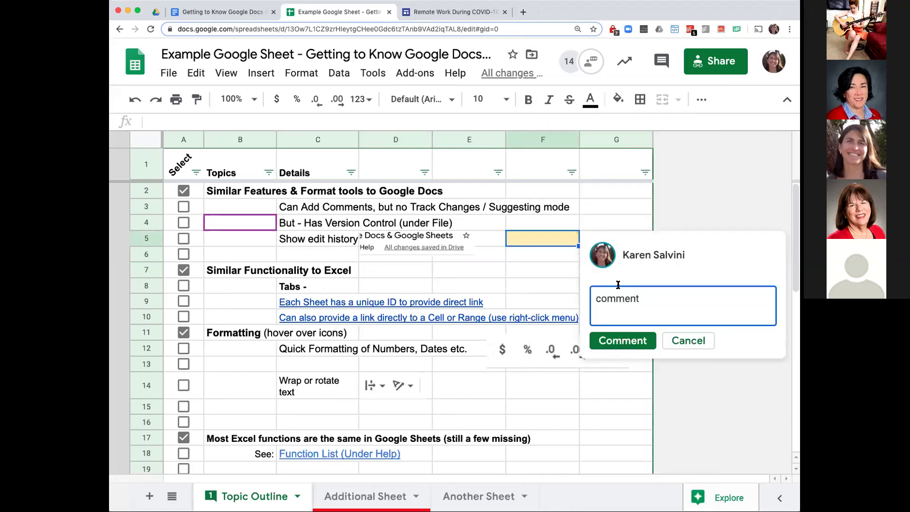
{"action": "left_click", "coordinate": [621, 341]}
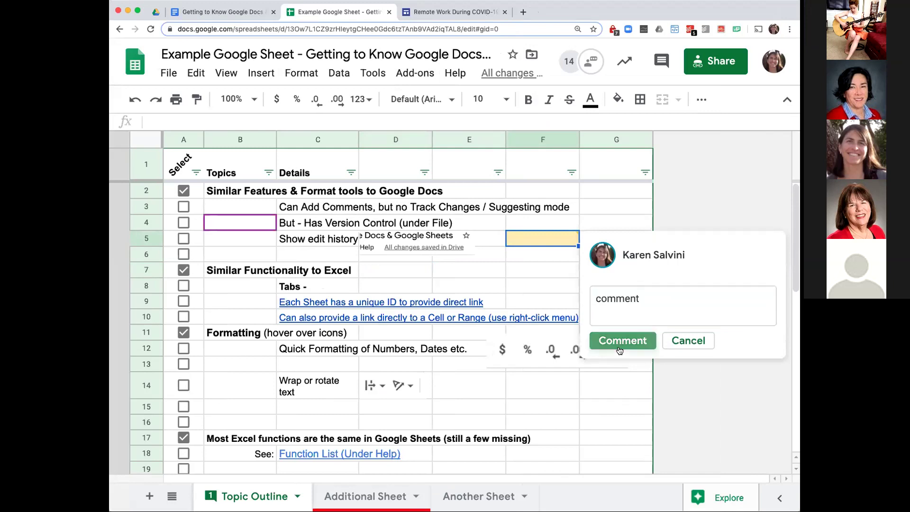
{"action": "left_click", "coordinate": [538, 274]}
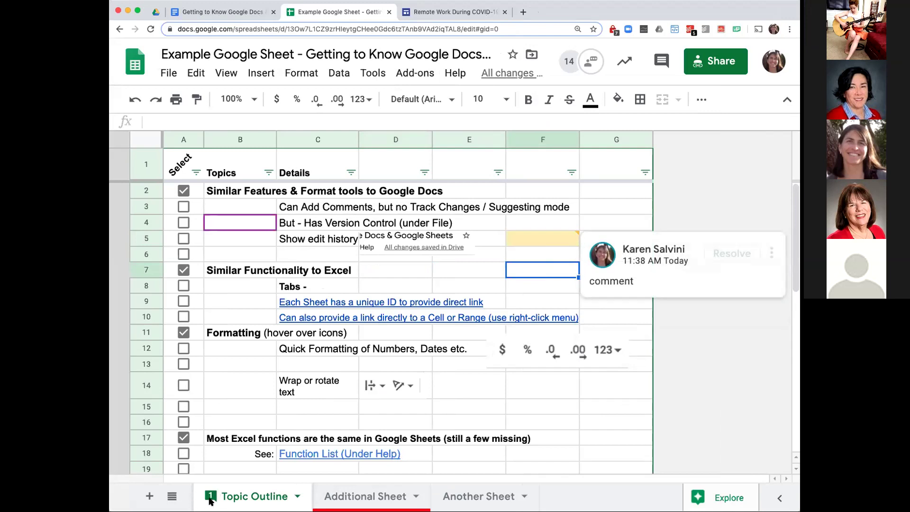
{"action": "left_click", "coordinate": [482, 270]}
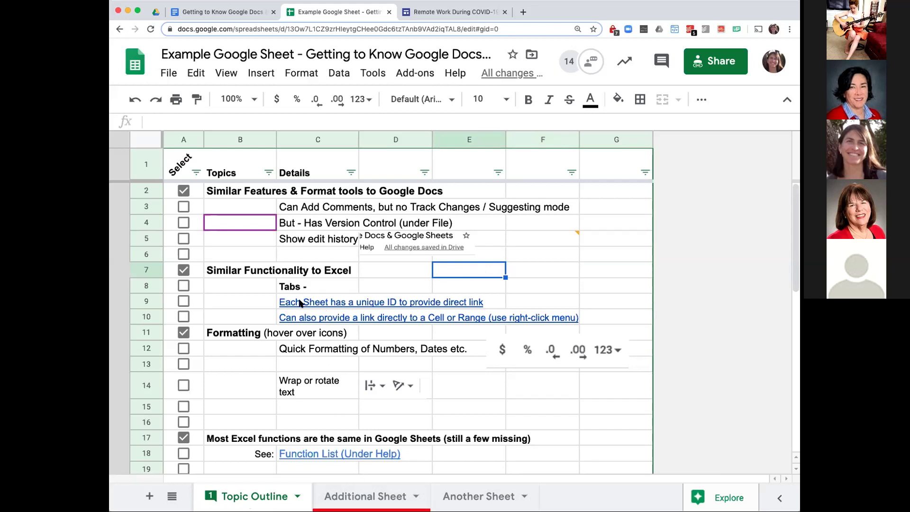
Step: Inspect the Topic Outline sheet's URL, then follow the unique ID link in row 9 and inspect Additional Sheet's URL
{"action": "mouse_move", "coordinate": [299, 303]}
{"action": "left_click", "coordinate": [475, 29]}
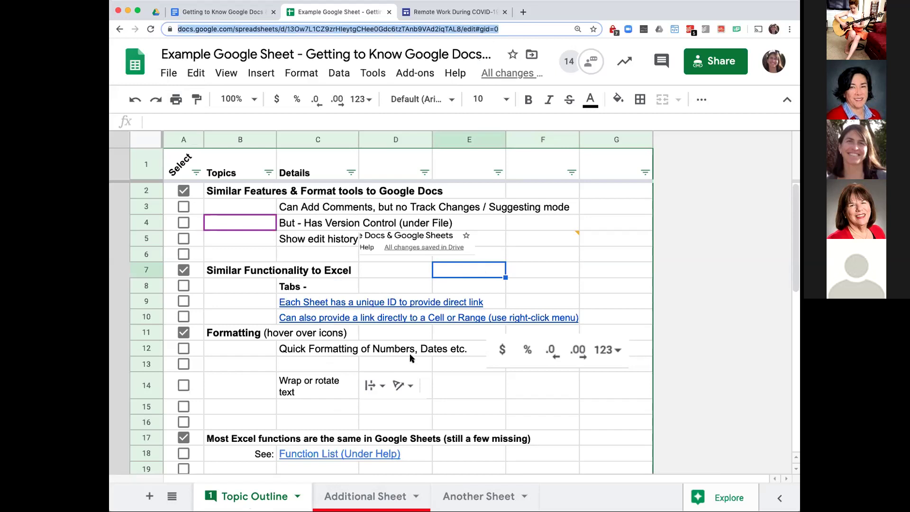
{"action": "left_click", "coordinate": [338, 309]}
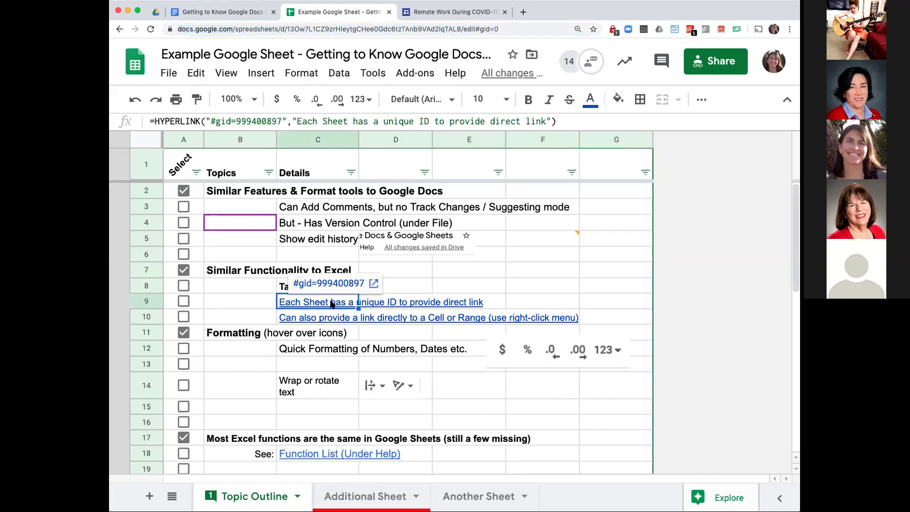
{"action": "left_click", "coordinate": [334, 284]}
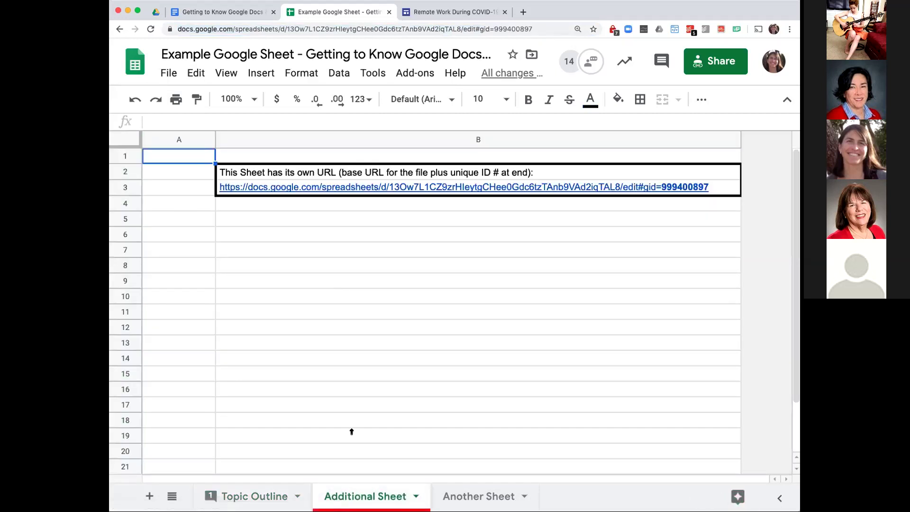
{"action": "left_click", "coordinate": [545, 27]}
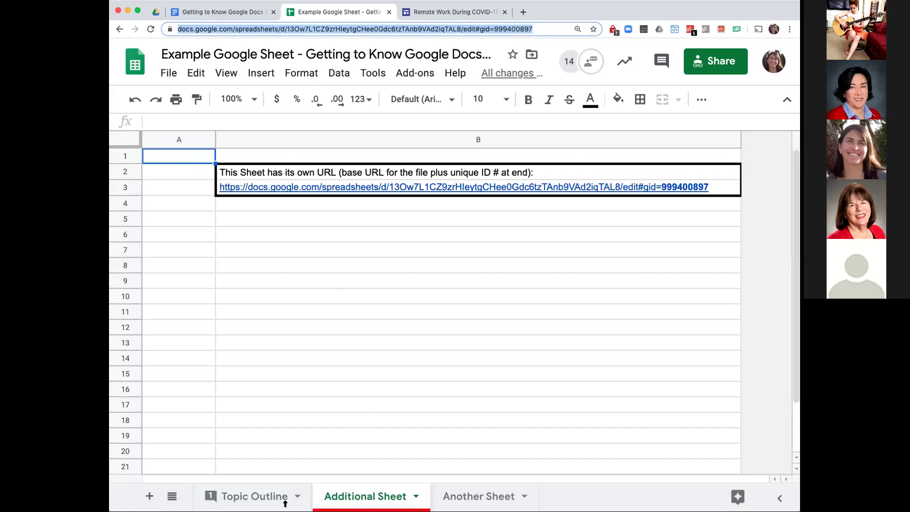
Step: Follow the Topic Outline's row 10 link to cell B3 of Another Sheet, and show the cell's link option and the range B3:D5
{"action": "left_click", "coordinate": [232, 496]}
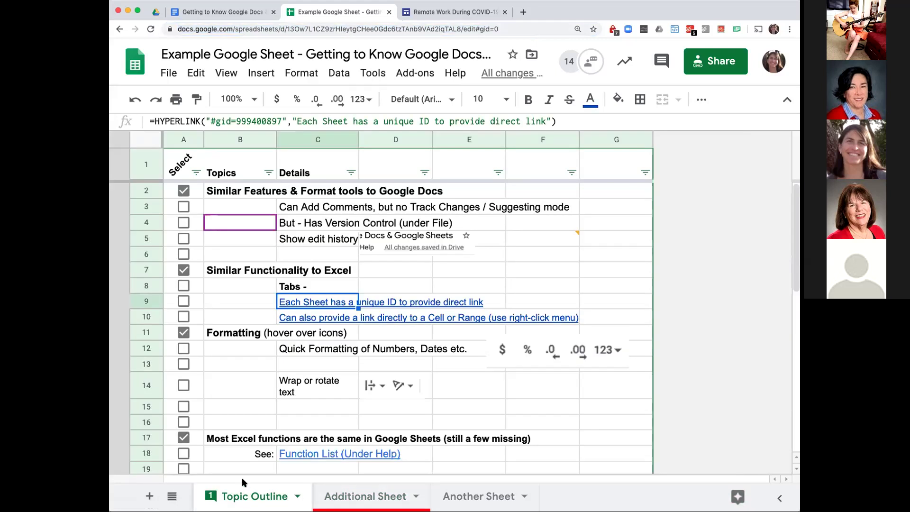
{"action": "mouse_move", "coordinate": [321, 322]}
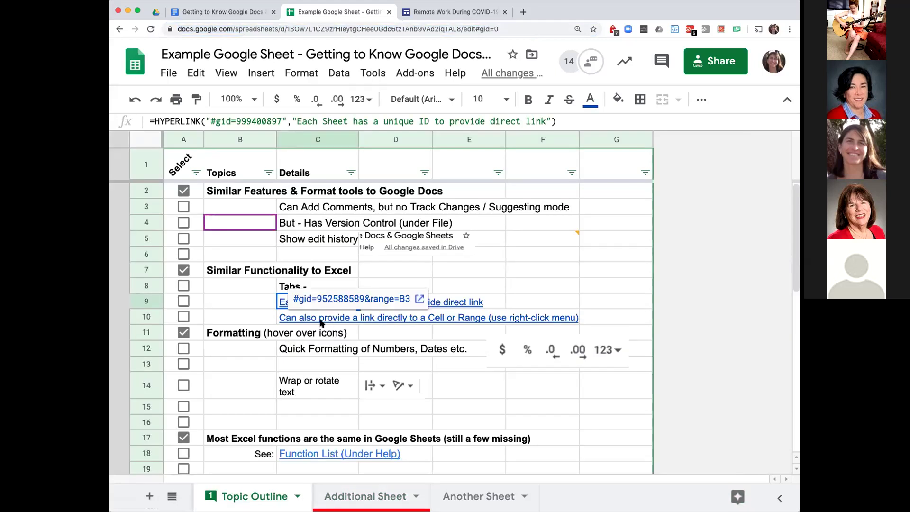
{"action": "left_click", "coordinate": [320, 321]}
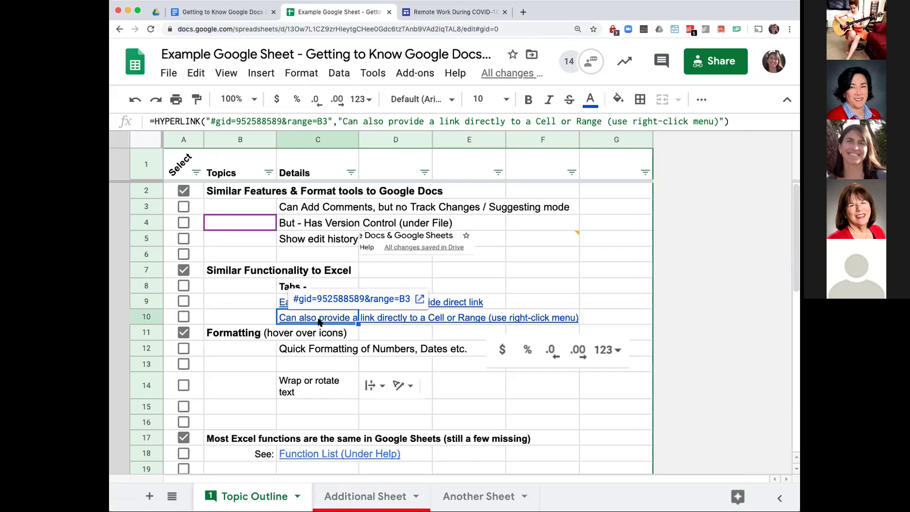
{"action": "left_click", "coordinate": [366, 300]}
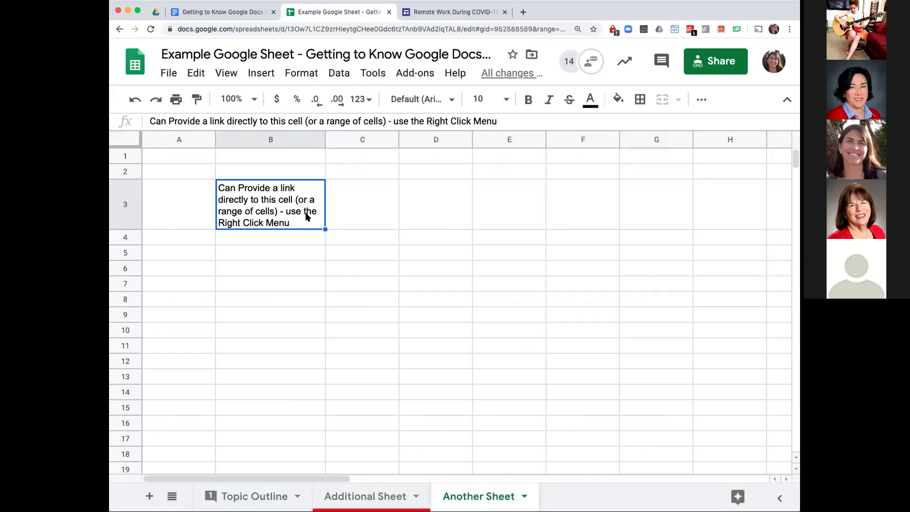
{"action": "right_click", "coordinate": [283, 214]}
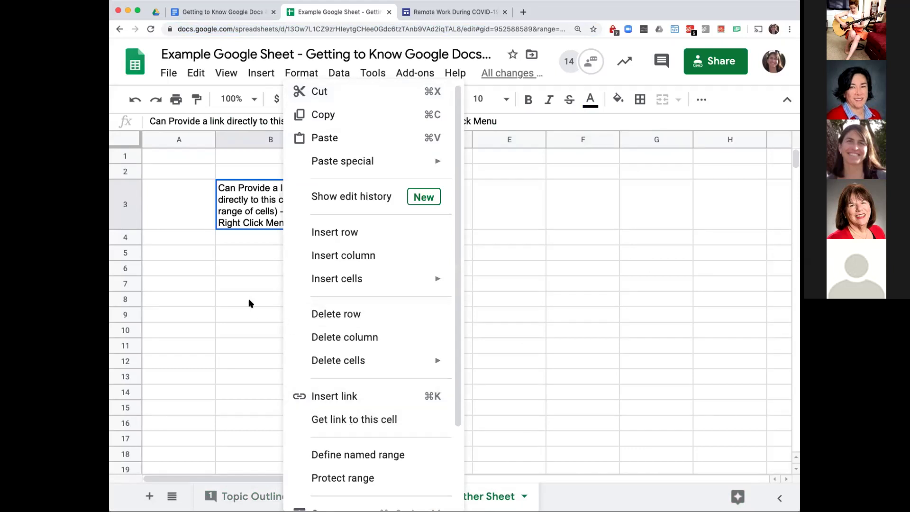
{"action": "left_click", "coordinate": [240, 286]}
{"action": "left_click_drag", "start_coordinate": [235, 204], "coordinate": [465, 254]}
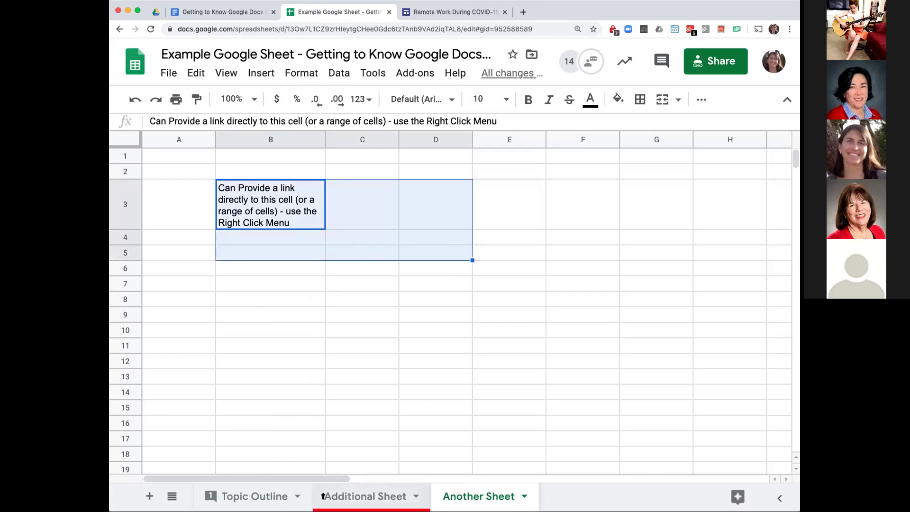
Step: Return to Topic Outline, widen the window, and examine the number format options and the rotated "Select" header in A1
{"action": "left_click", "coordinate": [250, 497]}
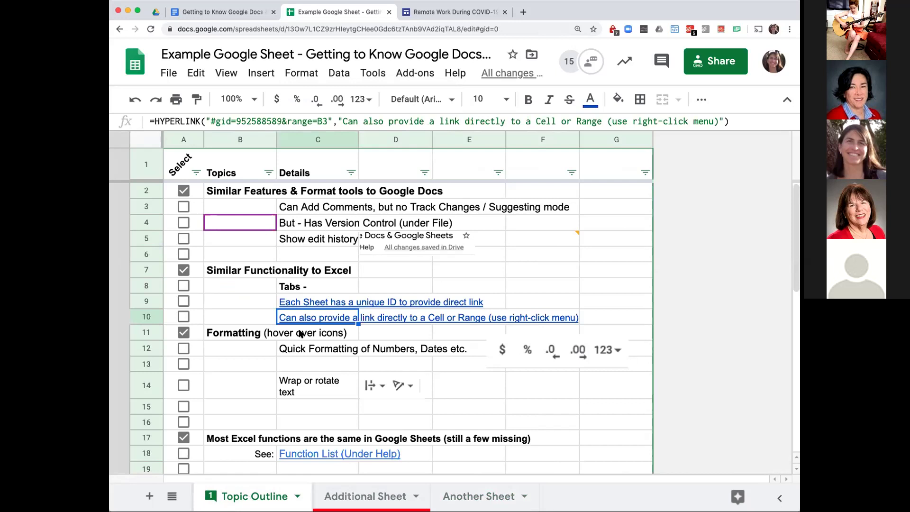
{"action": "scroll", "coordinate": [356, 353], "scroll_direction": "down", "scroll_amount": 1}
{"action": "scroll", "coordinate": [356, 353], "scroll_direction": "down", "scroll_amount": 1}
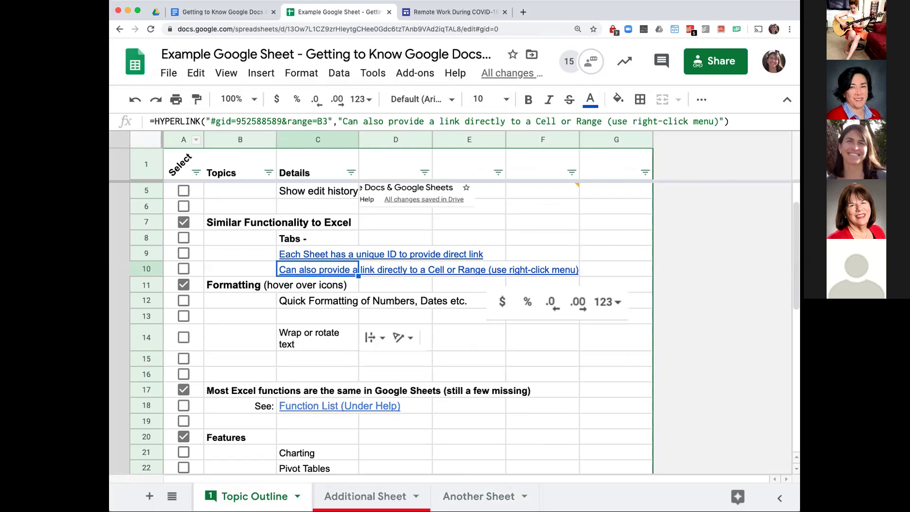
{"action": "left_click_drag", "start_coordinate": [799, 102], "coordinate": [870, 102]}
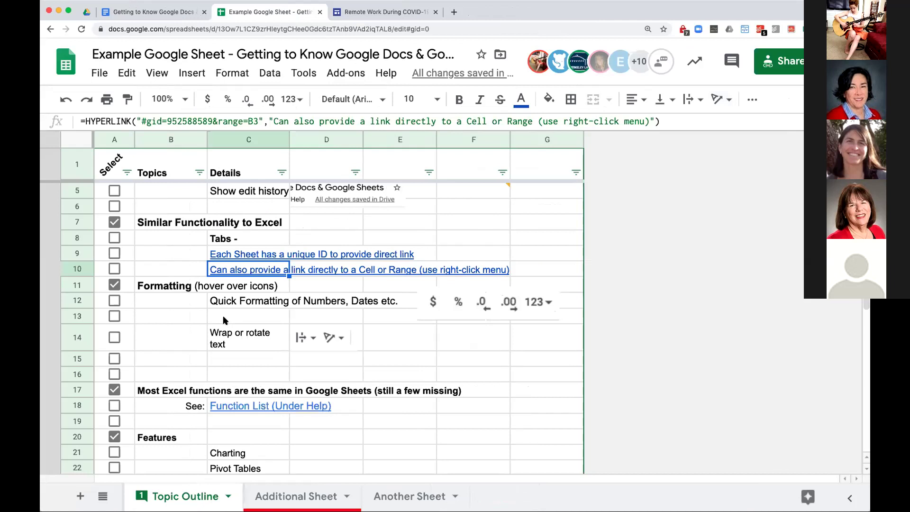
{"action": "left_click", "coordinate": [223, 76]}
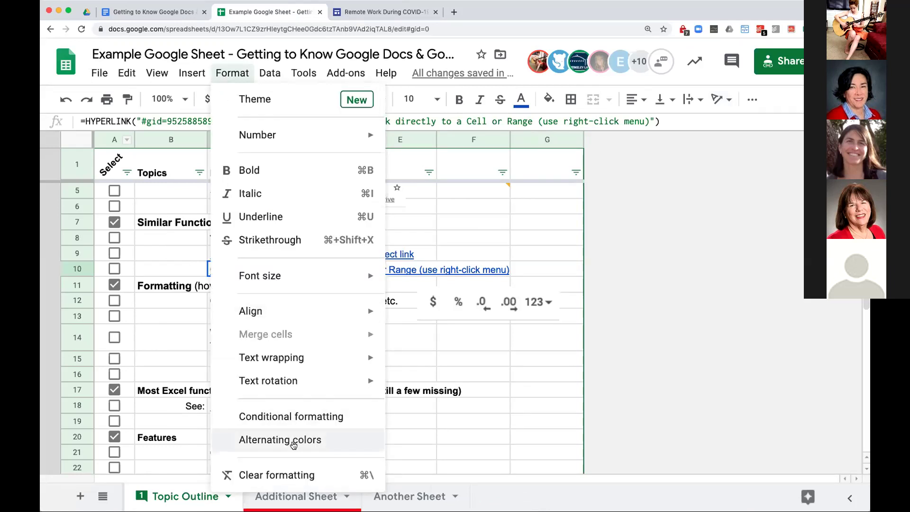
{"action": "mouse_move", "coordinate": [299, 136]}
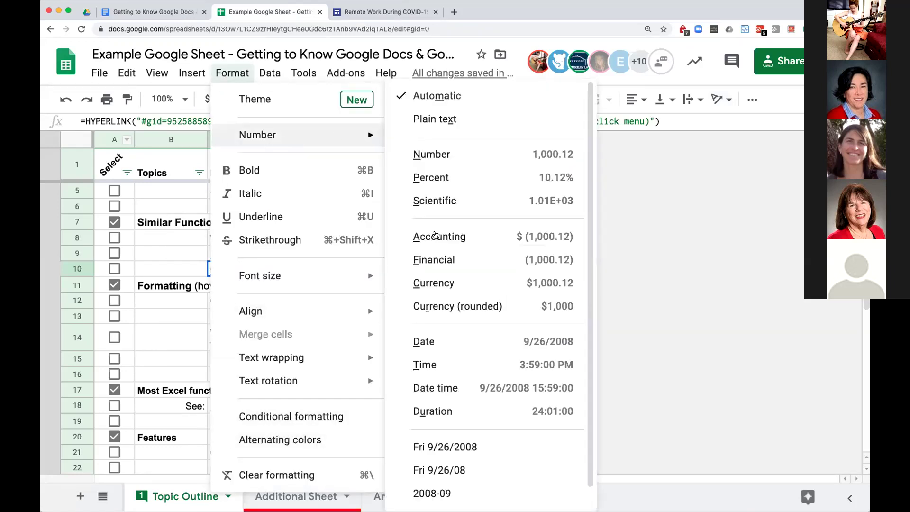
{"action": "scroll", "coordinate": [459, 471], "scroll_direction": "down", "scroll_amount": 1}
{"action": "mouse_move", "coordinate": [531, 497]}
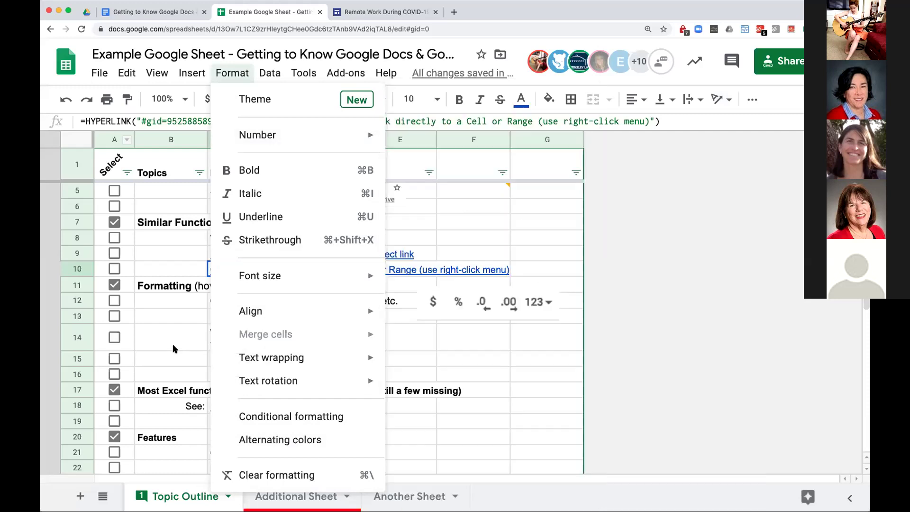
{"action": "left_click", "coordinate": [170, 338]}
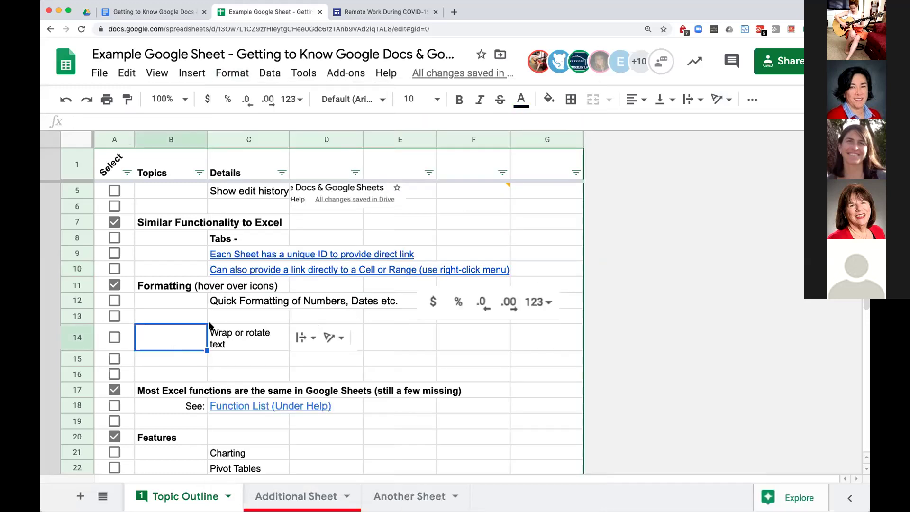
{"action": "left_click", "coordinate": [112, 165]}
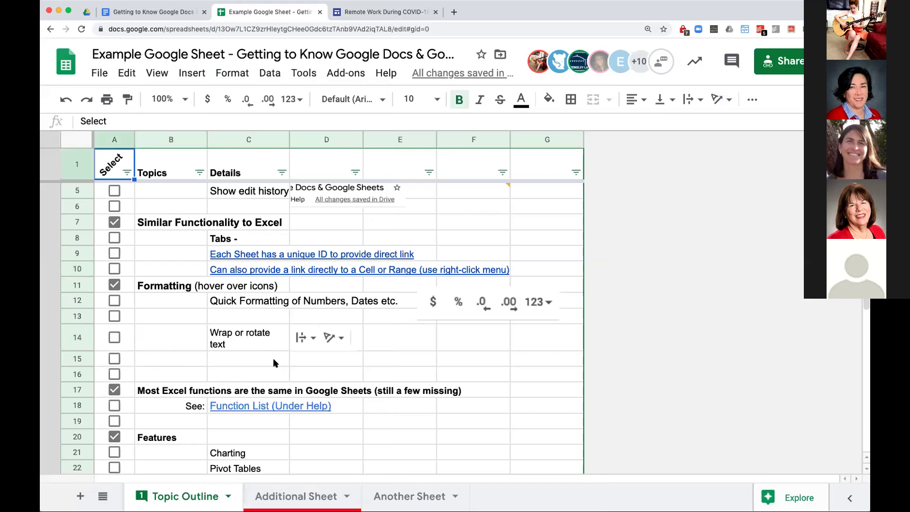
Step: Open the Google Sheets function list help page, as referenced in row 18 of the Topic Outline
{"action": "scroll", "coordinate": [275, 362], "scroll_direction": "down", "scroll_amount": 1}
{"action": "scroll", "coordinate": [274, 362], "scroll_direction": "down", "scroll_amount": 1}
{"action": "left_click", "coordinate": [398, 390]}
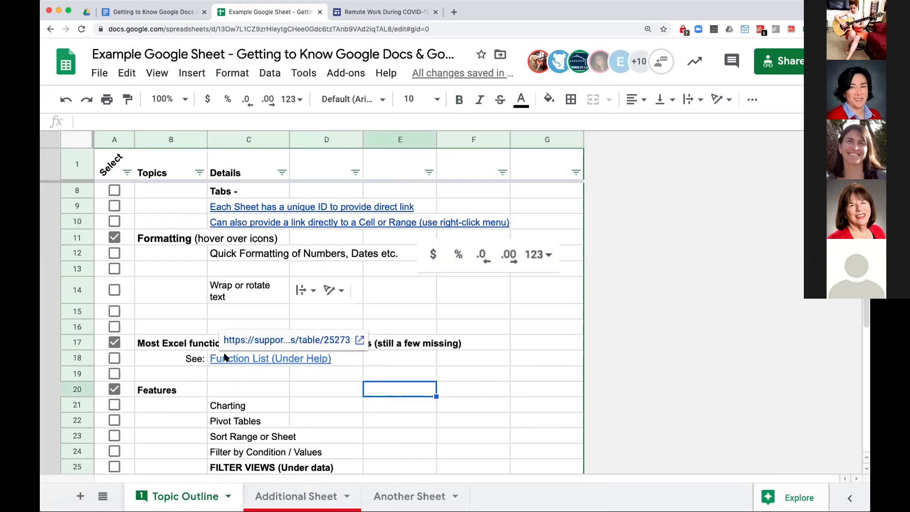
{"action": "left_click", "coordinate": [383, 73]}
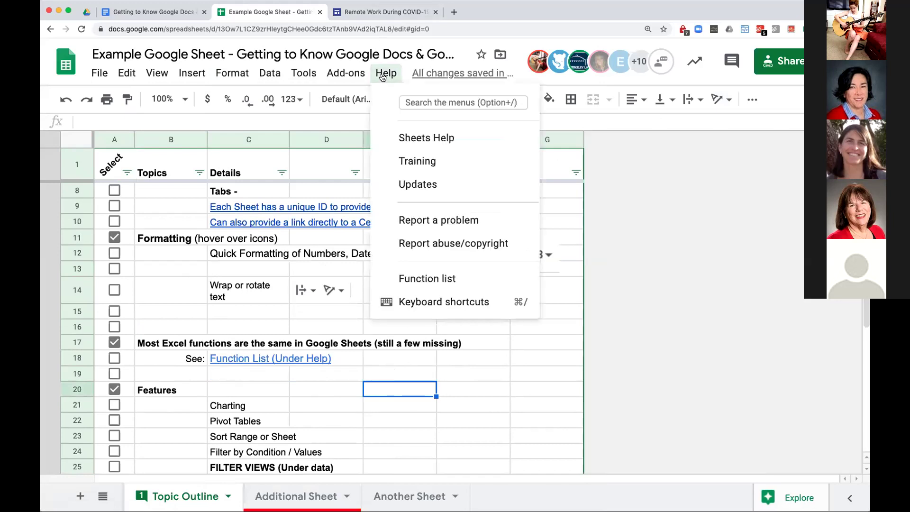
{"action": "left_click", "coordinate": [431, 281]}
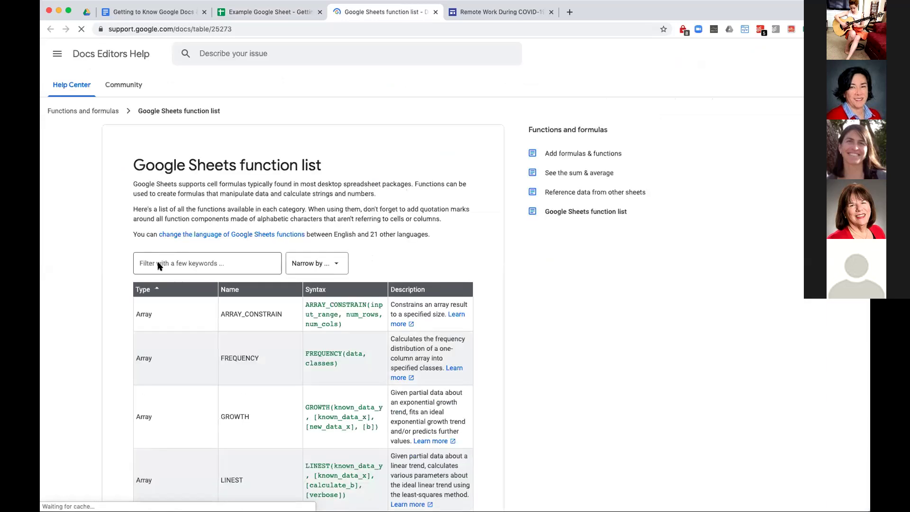
Step: Filter the Google Sheets function list by the keyword "range" and look through the matching functions
{"action": "left_click", "coordinate": [184, 267]}
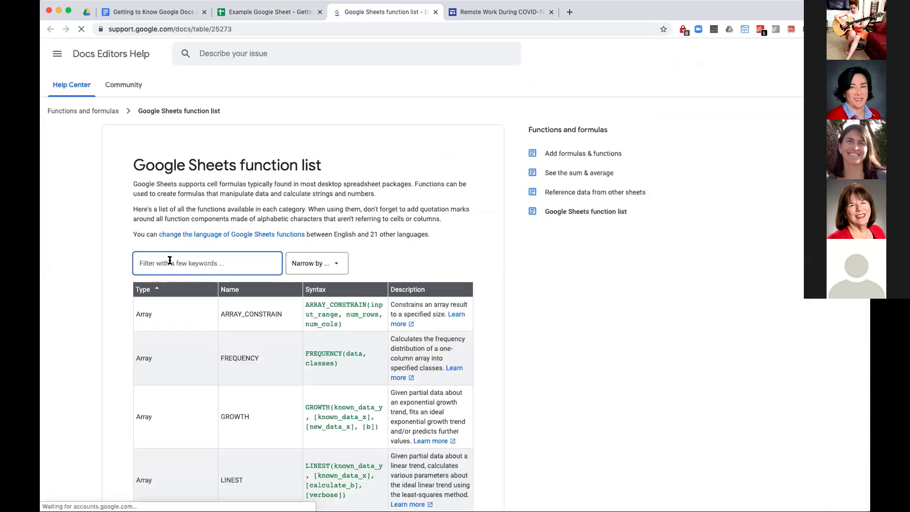
{"action": "type", "text": "range"}
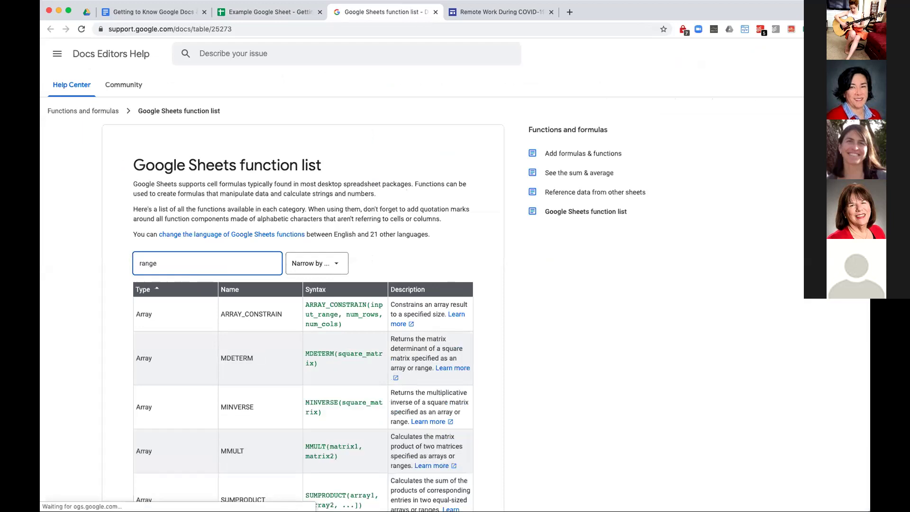
{"action": "scroll", "coordinate": [205, 443], "scroll_direction": "down", "scroll_amount": 1}
{"action": "scroll", "coordinate": [204, 446], "scroll_direction": "down", "scroll_amount": 3}
{"action": "scroll", "coordinate": [205, 445], "scroll_direction": "up", "scroll_amount": 2}
Step: Clear the function list's keyword filter and examine the category choices for narrowing the list
{"action": "key", "text": "super+a"}
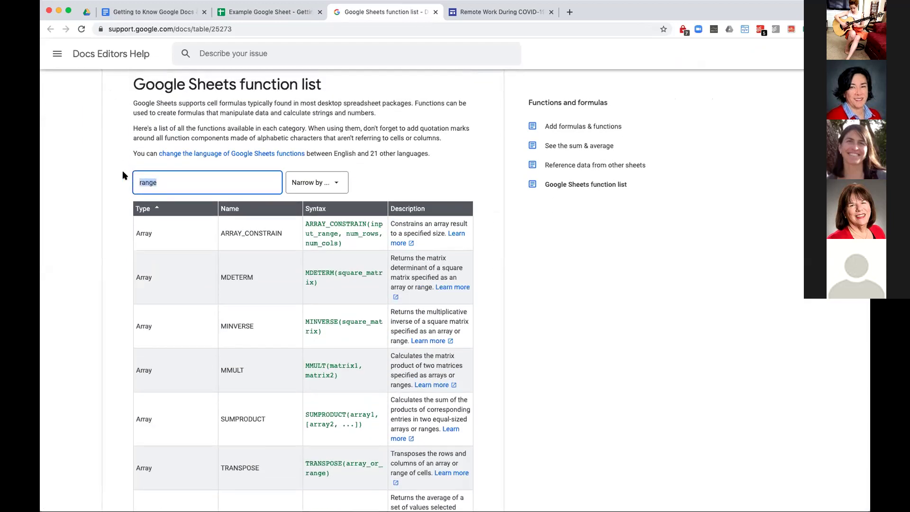
{"action": "key", "text": "BackSpace"}
{"action": "left_click", "coordinate": [331, 185]}
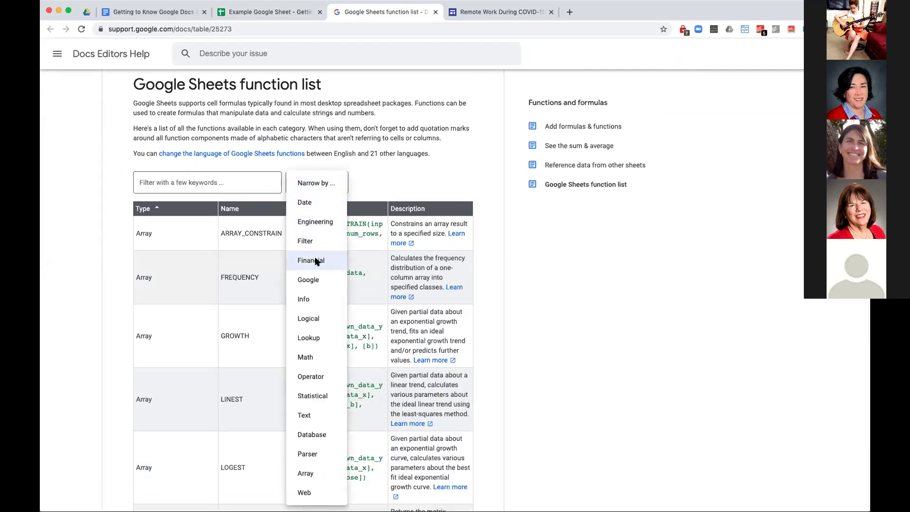
{"action": "left_click", "coordinate": [422, 185]}
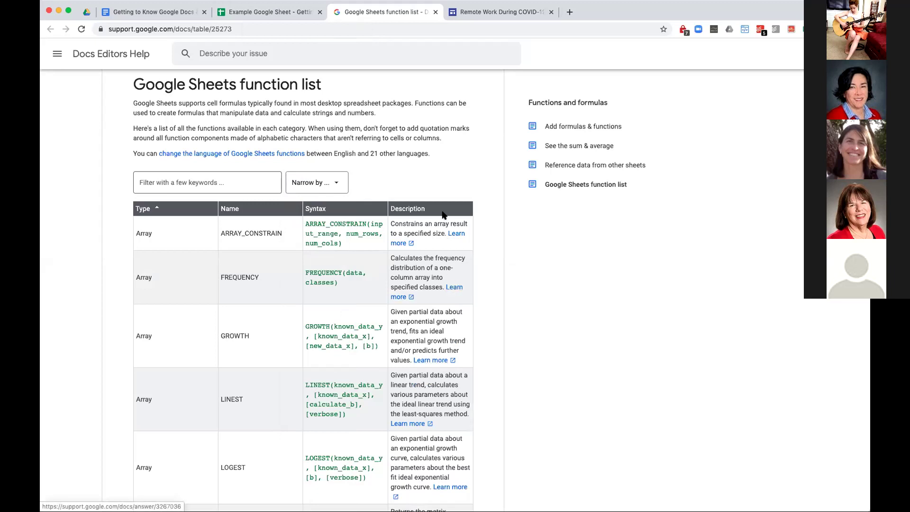
Step: Return to the example Google Sheet, start a =left( formula in cell C15 to show its syntax help, and discard the entry
{"action": "left_click", "coordinate": [258, 12]}
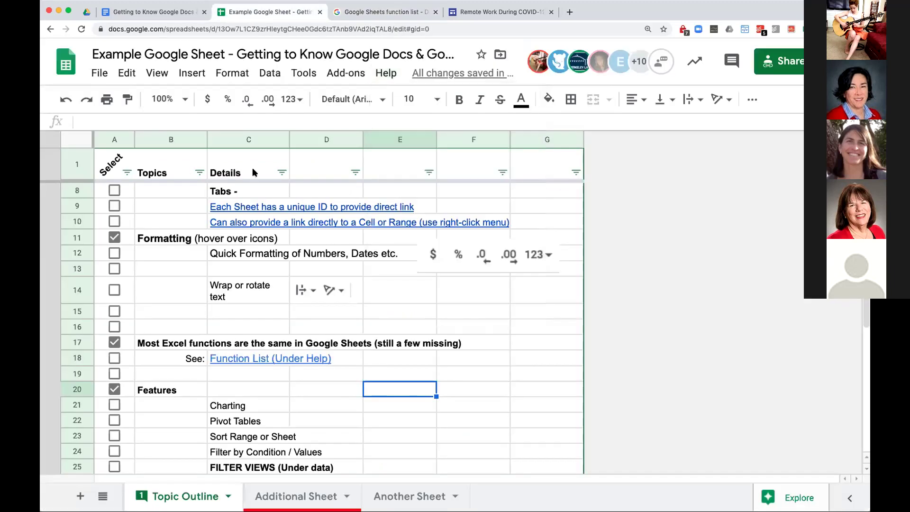
{"action": "left_click", "coordinate": [261, 317]}
{"action": "type", "text": "=left("}
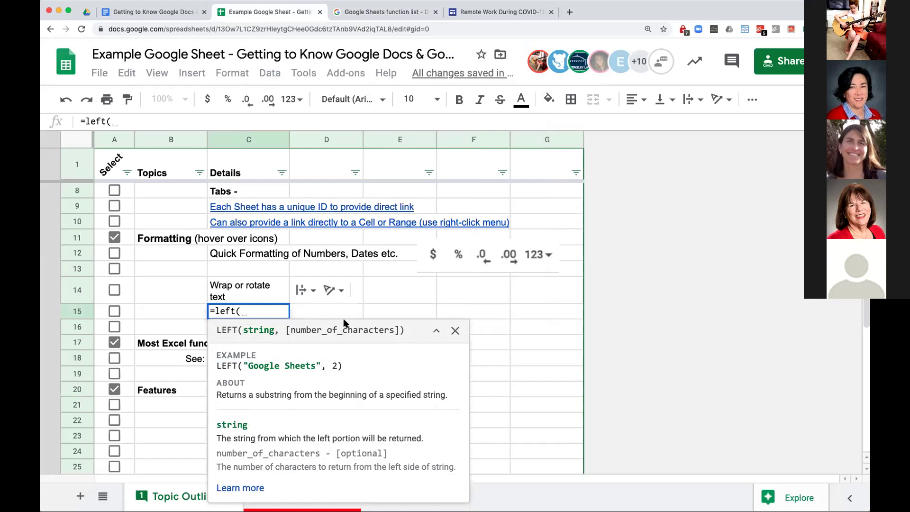
{"action": "key", "text": "Escape"}
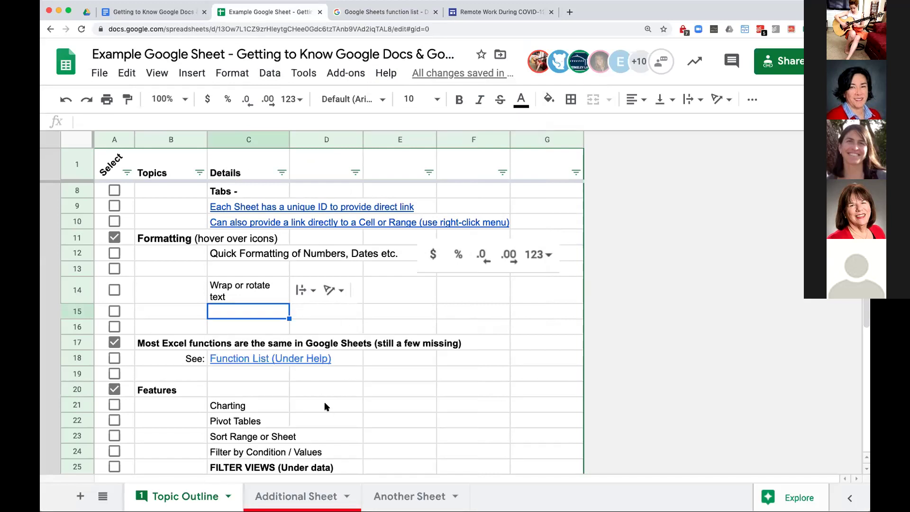
Step: Examine the Features topics, select the Charting cell C21, and reveal the additional chart, filter and function tools
{"action": "scroll", "coordinate": [326, 405], "scroll_direction": "down", "scroll_amount": 3}
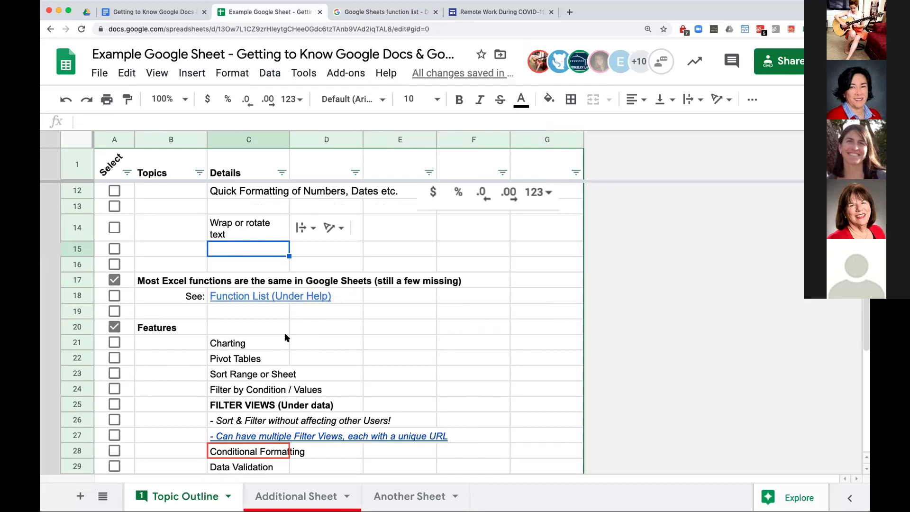
{"action": "scroll", "coordinate": [285, 337], "scroll_direction": "down", "scroll_amount": 1}
{"action": "scroll", "coordinate": [285, 336], "scroll_direction": "down", "scroll_amount": 1}
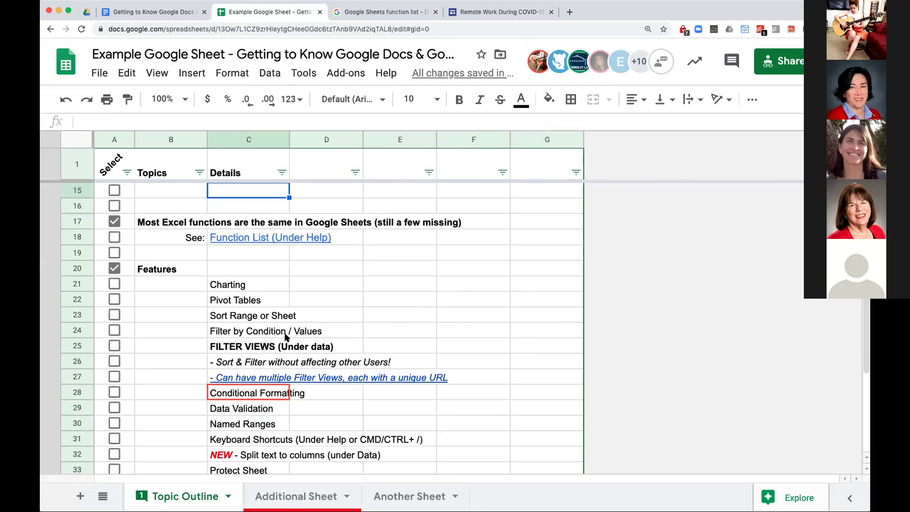
{"action": "scroll", "coordinate": [285, 336], "scroll_direction": "down", "scroll_amount": 1}
{"action": "left_click", "coordinate": [228, 271]}
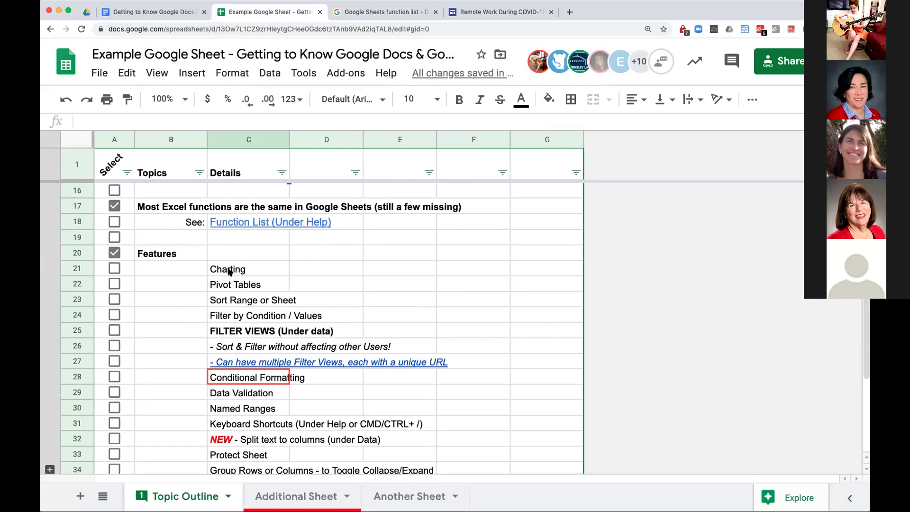
{"action": "left_click", "coordinate": [750, 100]}
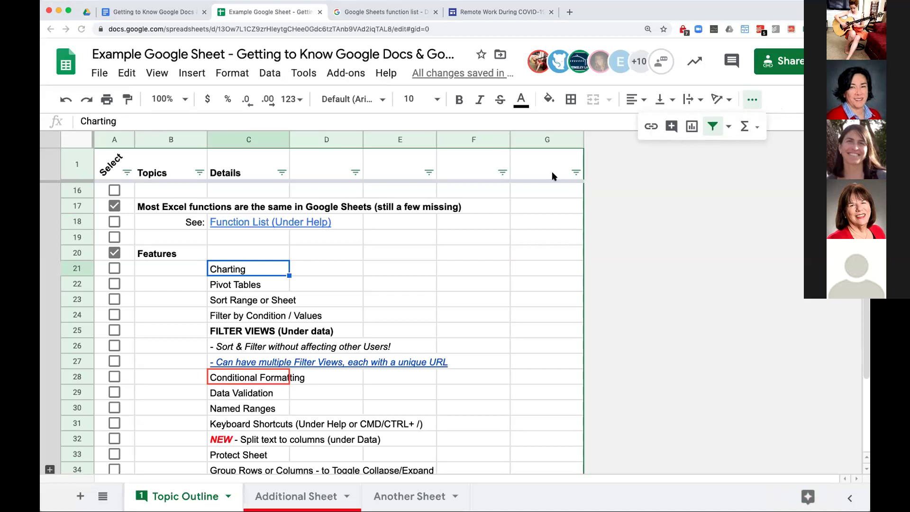
{"action": "left_click", "coordinate": [358, 287]}
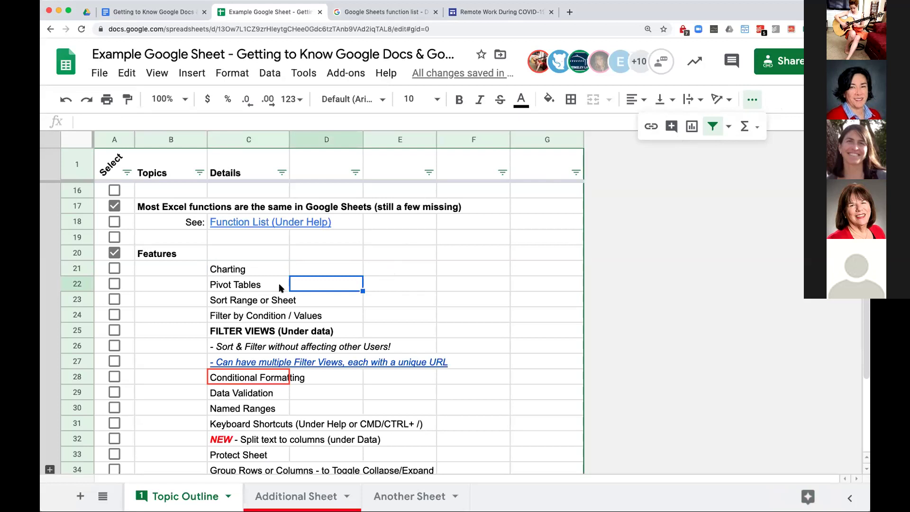
Step: Examine the filter-by-condition options for the Select column, and leave the filter without applying a condition
{"action": "left_click", "coordinate": [127, 173]}
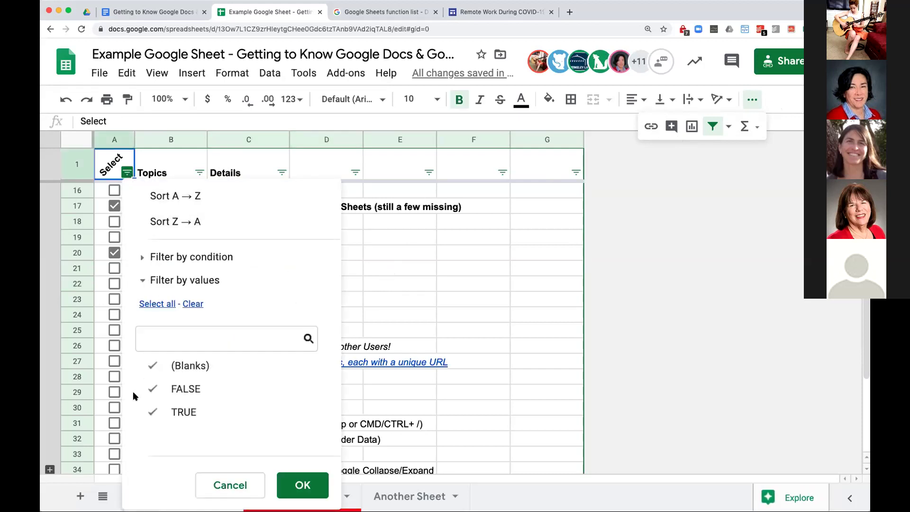
{"action": "left_click", "coordinate": [144, 257]}
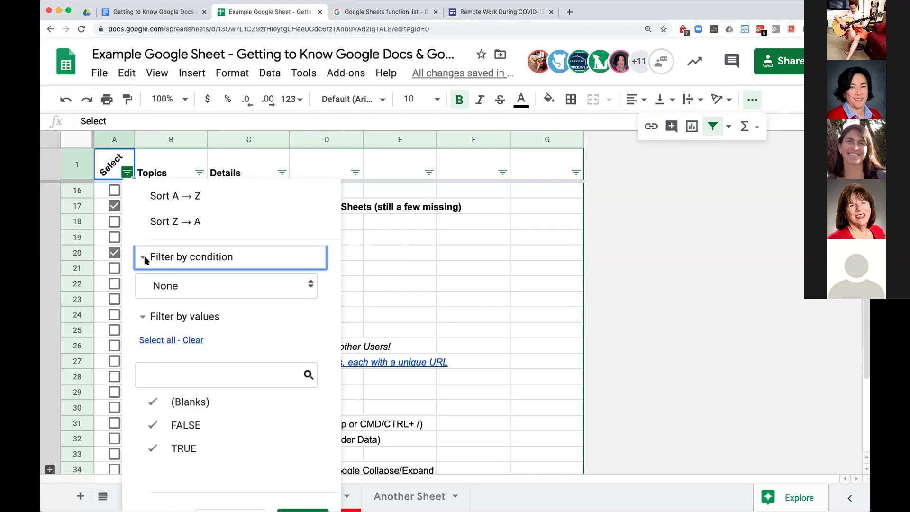
{"action": "left_click", "coordinate": [212, 291]}
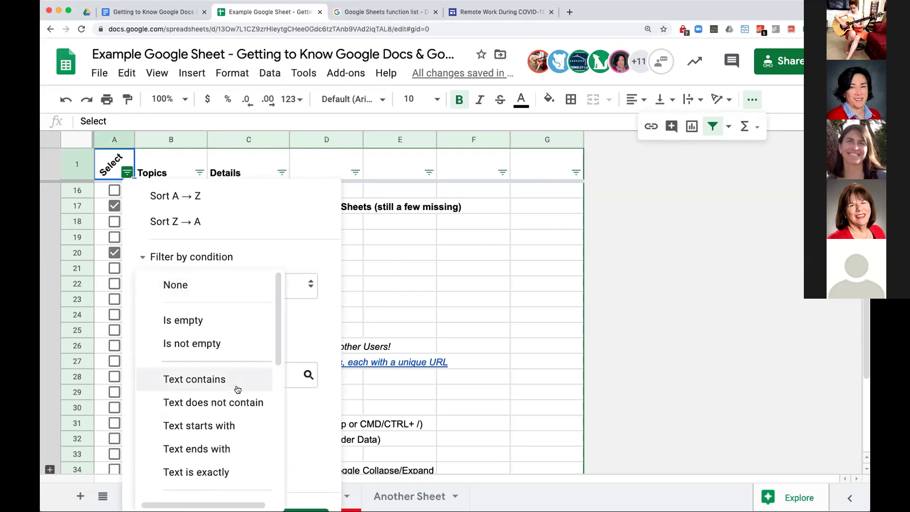
{"action": "scroll", "coordinate": [237, 387], "scroll_direction": "down", "scroll_amount": 3}
{"action": "scroll", "coordinate": [239, 386], "scroll_direction": "down", "scroll_amount": 3}
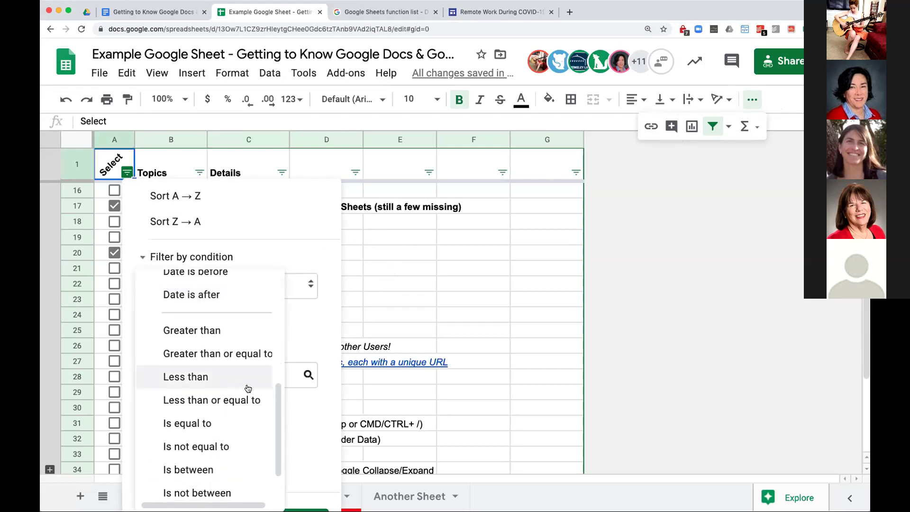
{"action": "left_click", "coordinate": [323, 326]}
{"action": "left_click", "coordinate": [449, 284]}
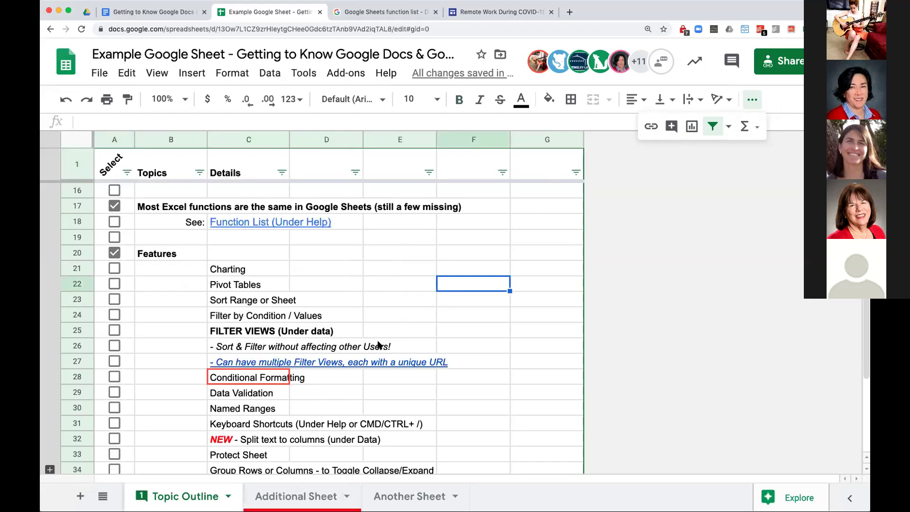
Step: Select the FILTER VIEWS cell C25 and inspect the Topic Outline sheet's URL
{"action": "scroll", "coordinate": [378, 344], "scroll_direction": "down", "scroll_amount": 1}
{"action": "left_click", "coordinate": [230, 321]}
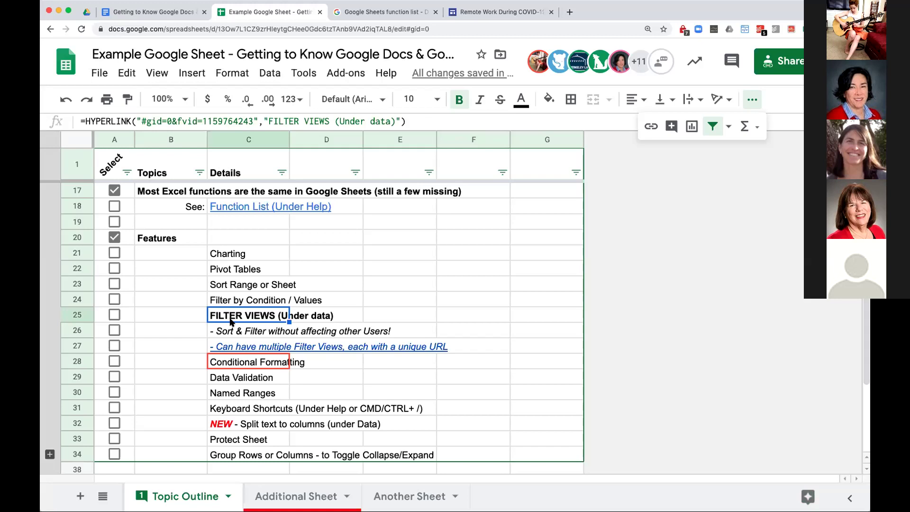
{"action": "left_click", "coordinate": [438, 29]}
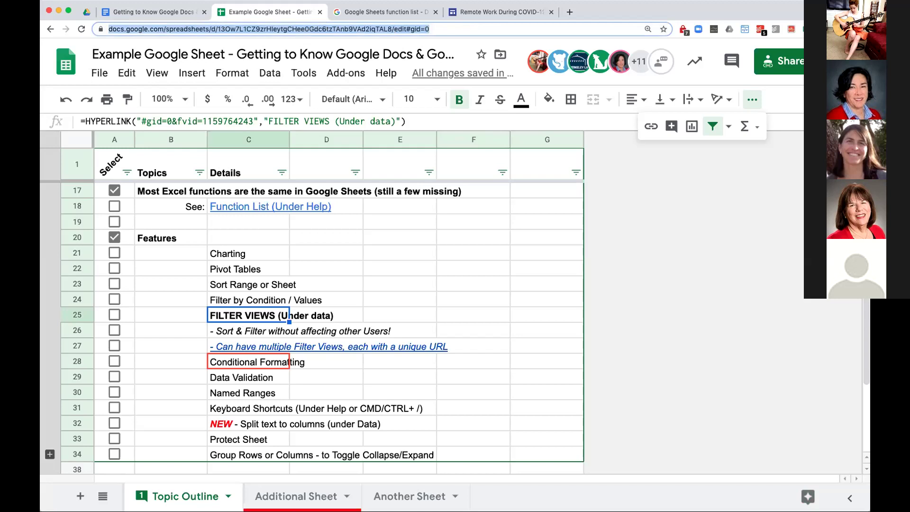
Step: Filter the Select column to show only TRUE values, and undo the filter
{"action": "left_click", "coordinate": [127, 172]}
{"action": "left_click", "coordinate": [159, 385]}
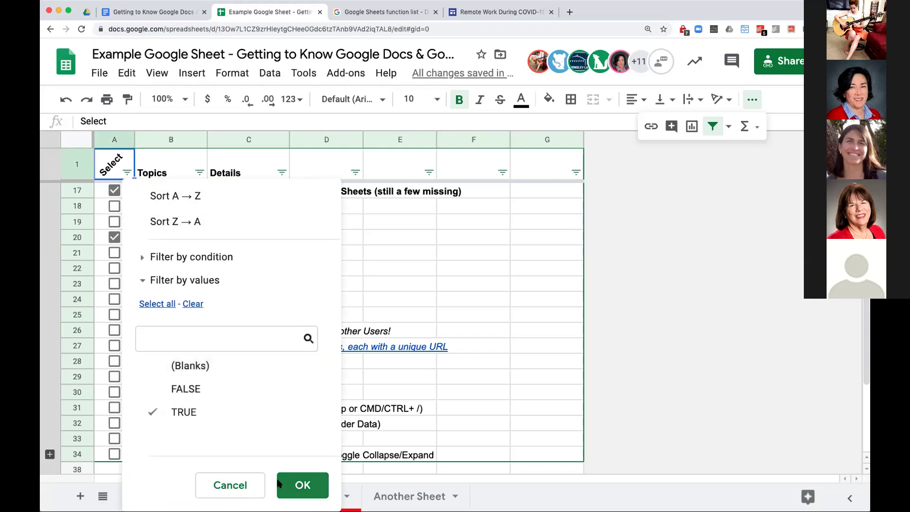
{"action": "left_click", "coordinate": [302, 485]}
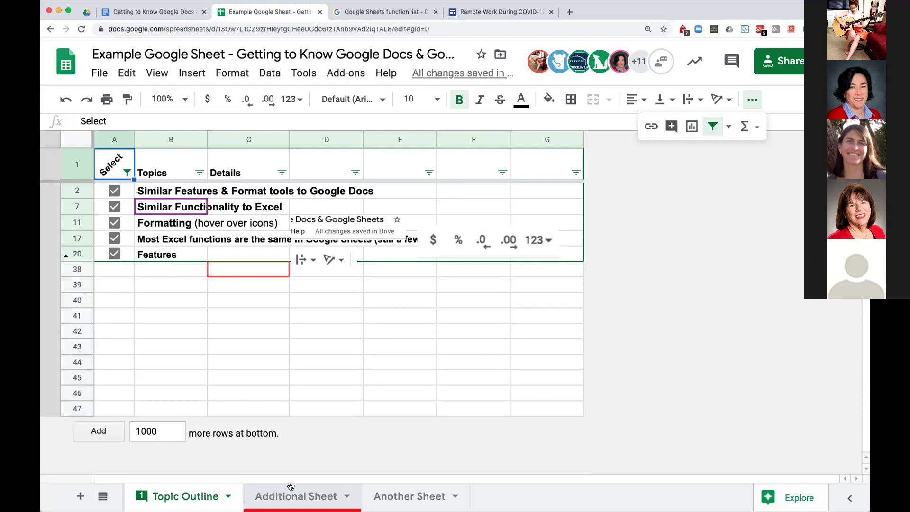
{"action": "key", "text": "ctrl+z"}
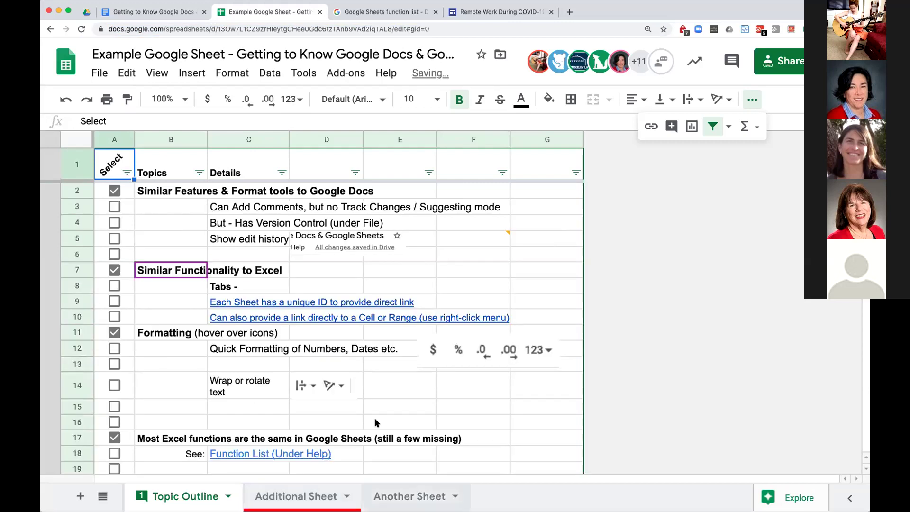
Step: Show the filter view options and create a new filter view from cell C13 of the Topic Outline
{"action": "left_click", "coordinate": [242, 360]}
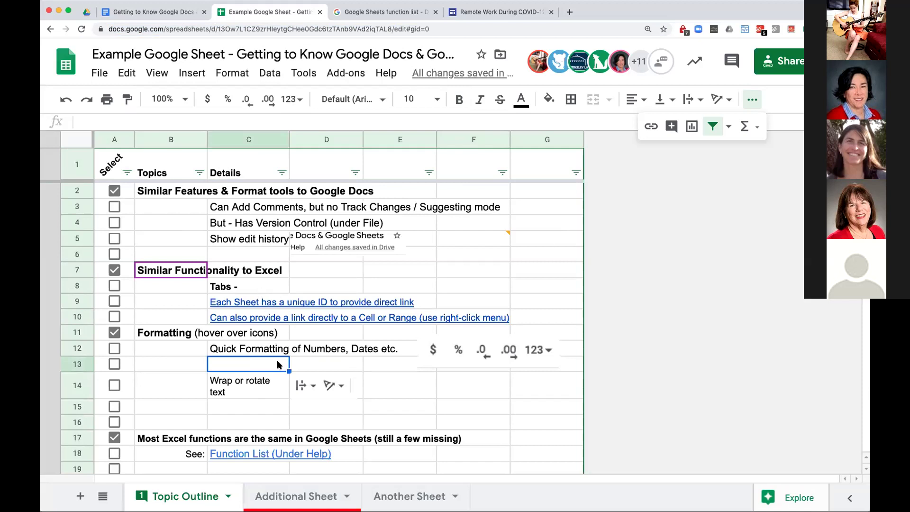
{"action": "scroll", "coordinate": [277, 371], "scroll_direction": "down", "scroll_amount": 3}
{"action": "scroll", "coordinate": [278, 371], "scroll_direction": "down", "scroll_amount": 3}
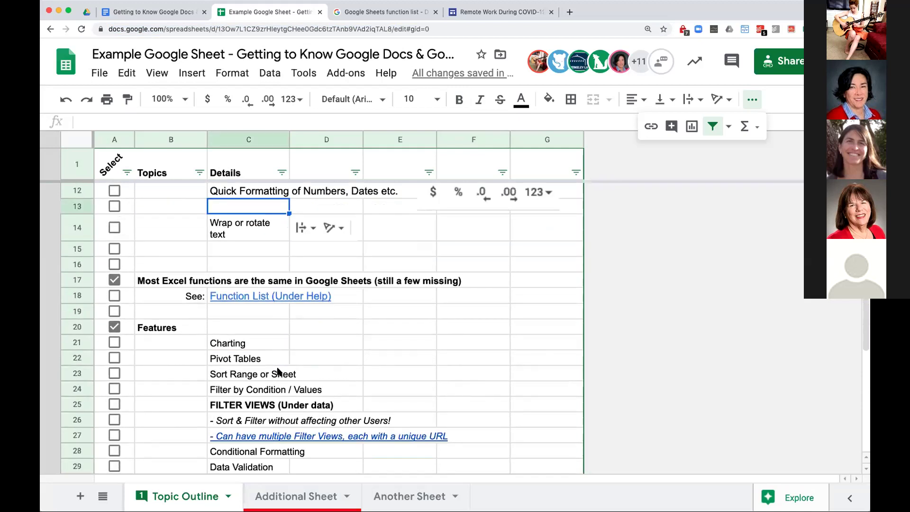
{"action": "scroll", "coordinate": [279, 371], "scroll_direction": "down", "scroll_amount": 1}
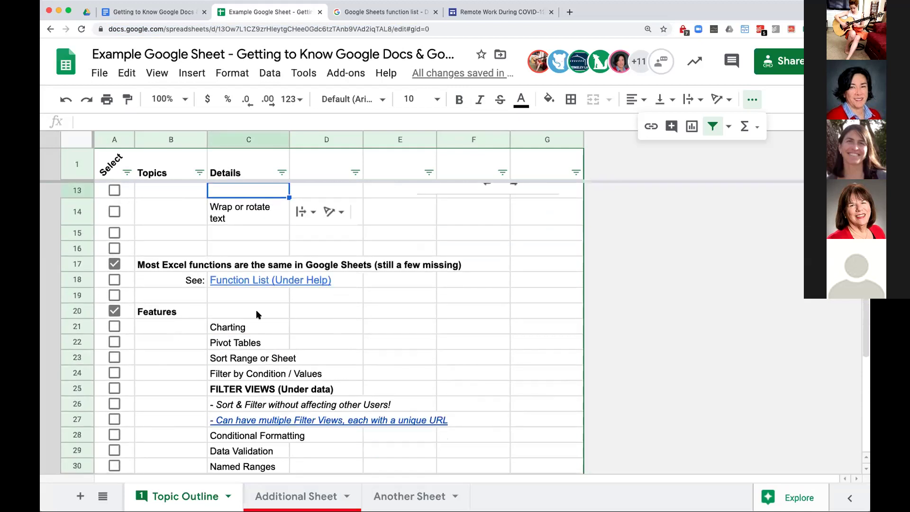
{"action": "left_click", "coordinate": [270, 72]}
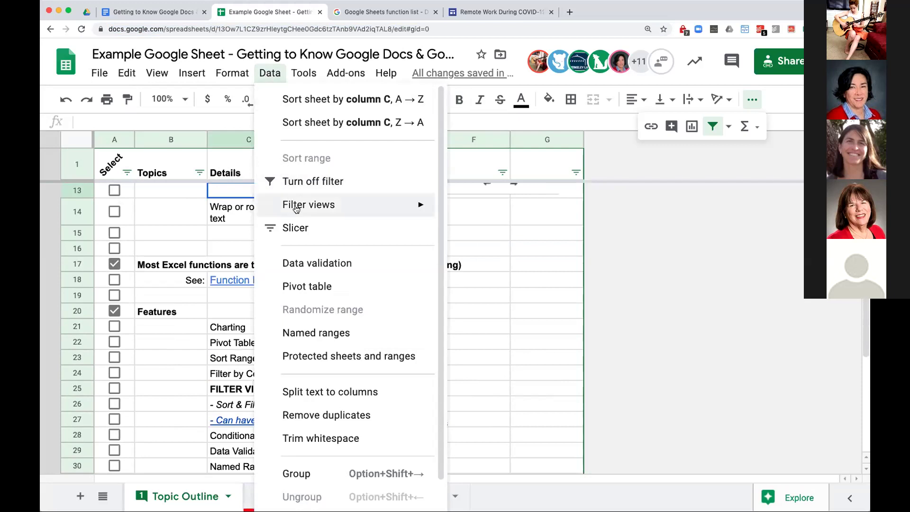
{"action": "mouse_move", "coordinate": [296, 209]}
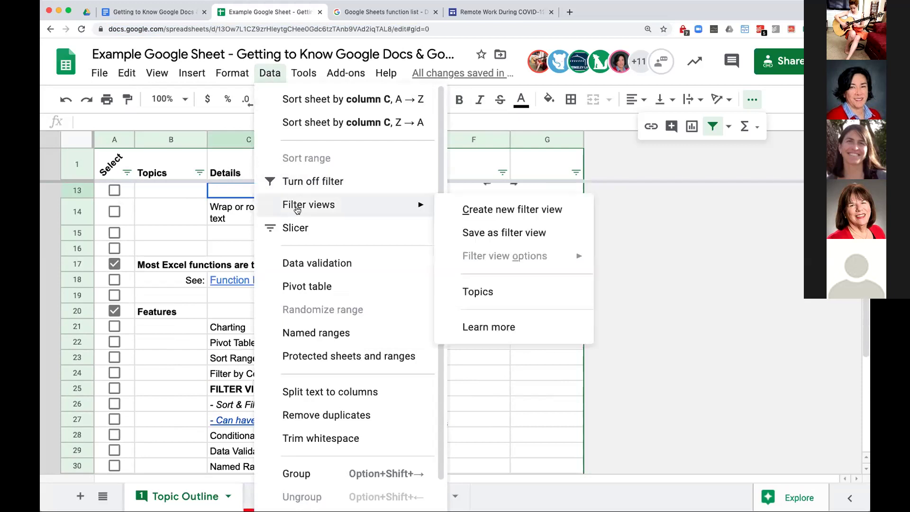
{"action": "left_click", "coordinate": [528, 210]}
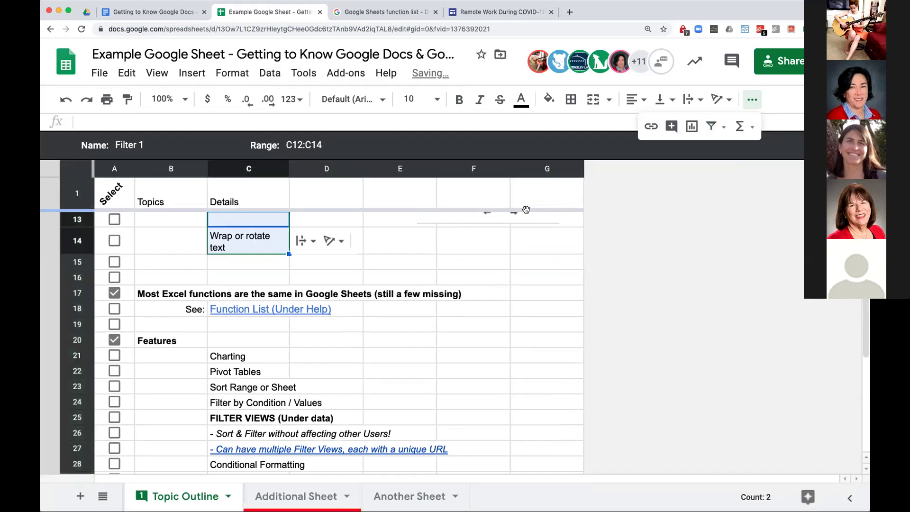
Step: Inspect the new filter view's unique ID in the URL and the filter header at cell C12
{"action": "left_click_drag", "start_coordinate": [490, 28], "coordinate": [404, 30]}
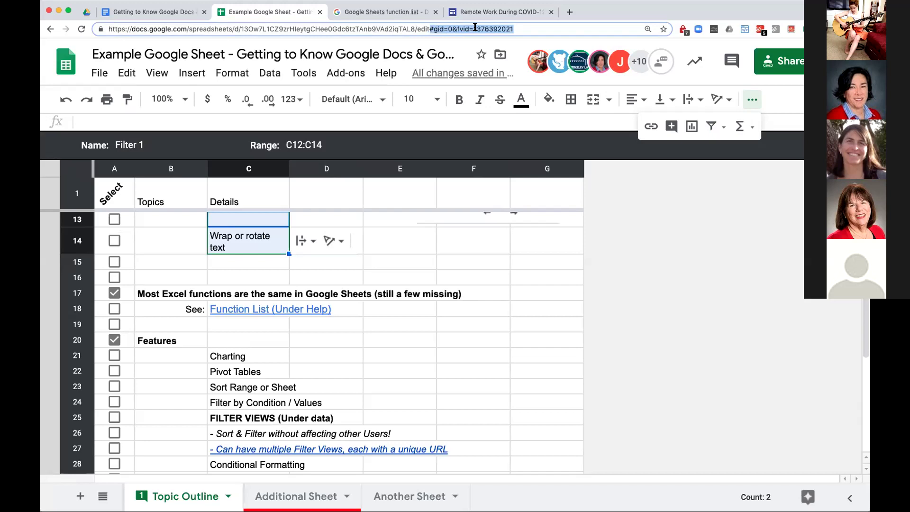
{"action": "left_click", "coordinate": [253, 267]}
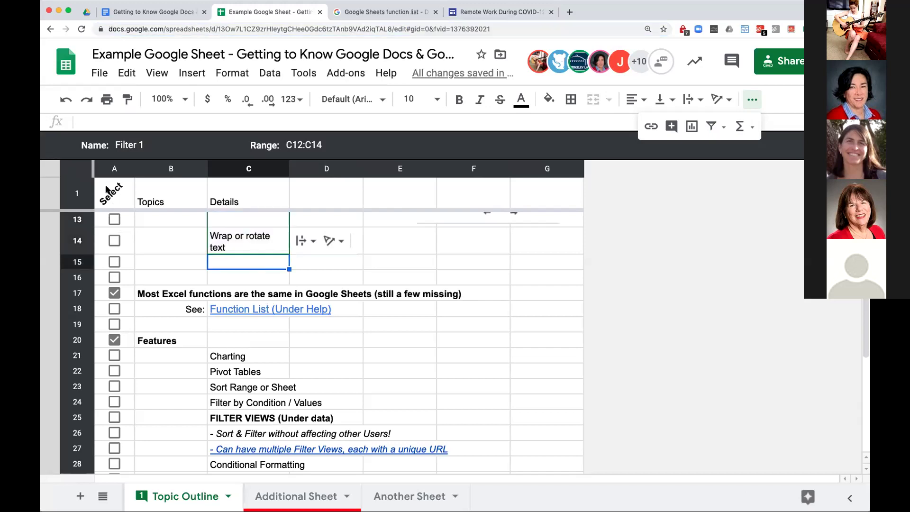
{"action": "scroll", "coordinate": [282, 238], "scroll_direction": "up", "scroll_amount": 5}
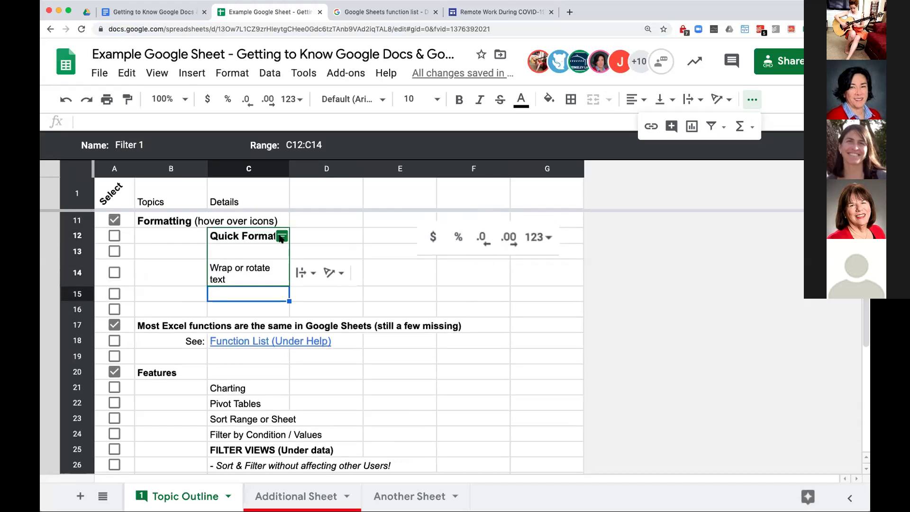
Step: Exit the Filter 1 view and return to the regular filter on the Topic Outline sheet
{"action": "scroll", "coordinate": [280, 239], "scroll_direction": "down", "scroll_amount": 5}
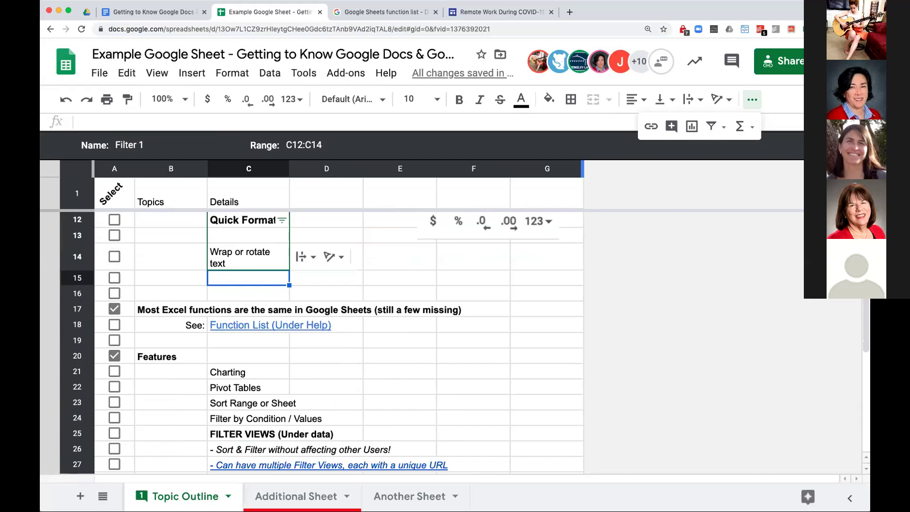
{"action": "left_click", "coordinate": [711, 126]}
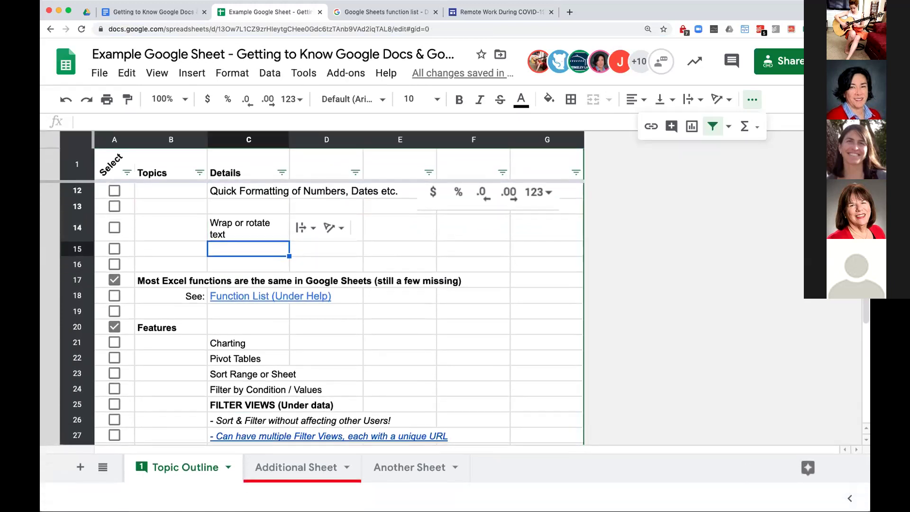
{"action": "left_click", "coordinate": [712, 126]}
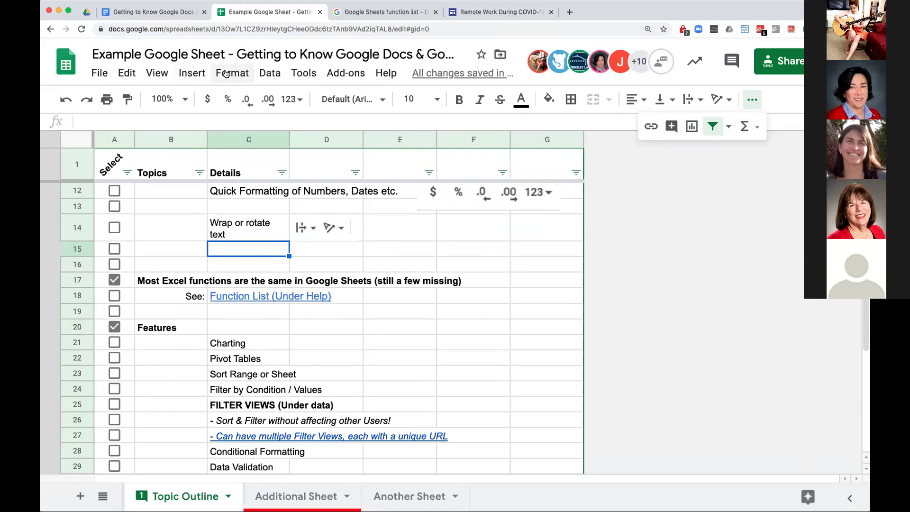
Step: Switch to the saved Topics filter view and highlight its fvid parameter in the URL
{"action": "left_click", "coordinate": [265, 73]}
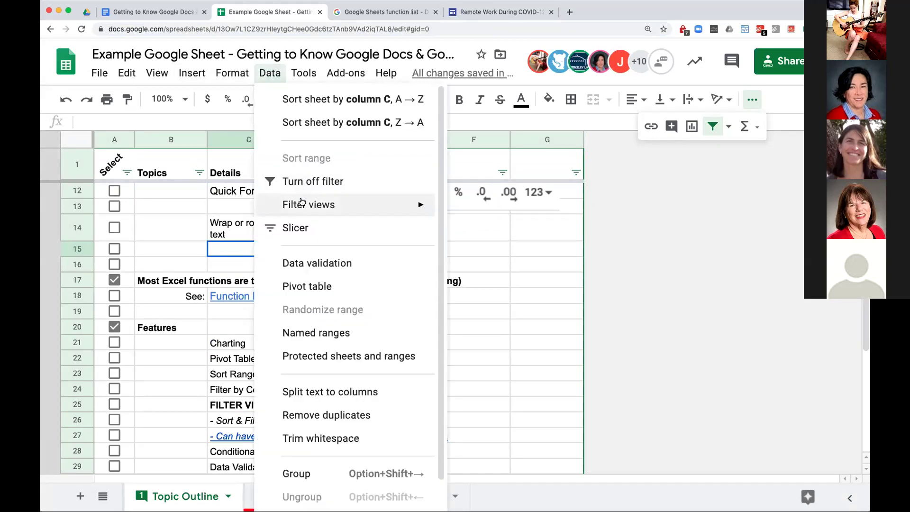
{"action": "mouse_move", "coordinate": [302, 203]}
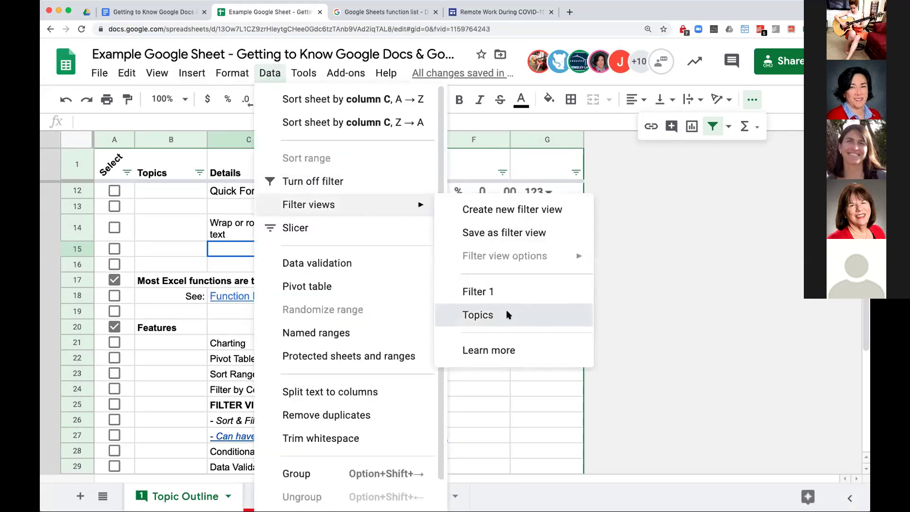
{"action": "left_click", "coordinate": [507, 315]}
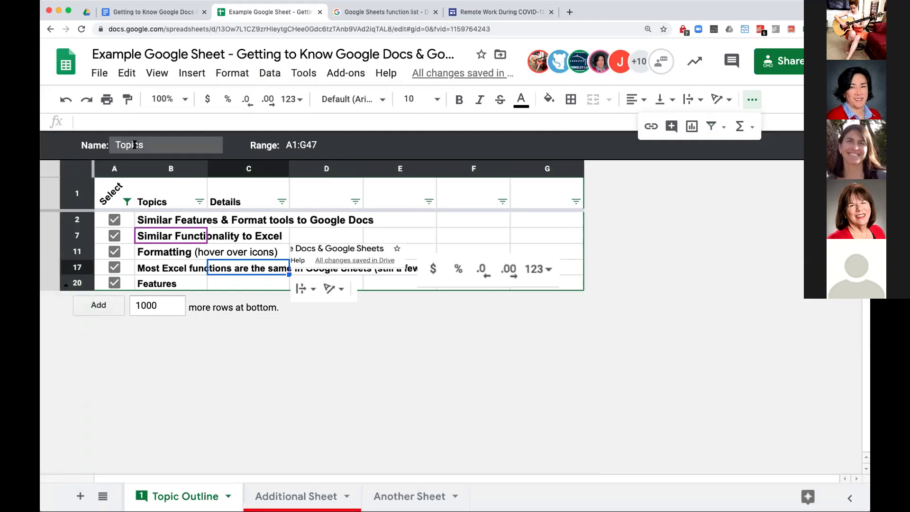
{"action": "left_click_drag", "start_coordinate": [490, 29], "coordinate": [433, 29]}
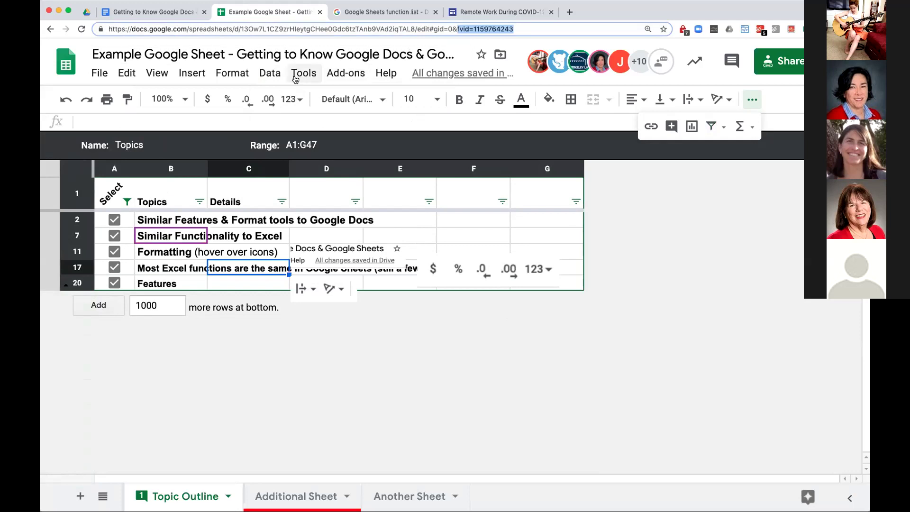
Step: Show the filter view commands, close the Topics filter view, and collapse the extra tools
{"action": "left_click", "coordinate": [270, 73]}
{"action": "mouse_move", "coordinate": [309, 186]}
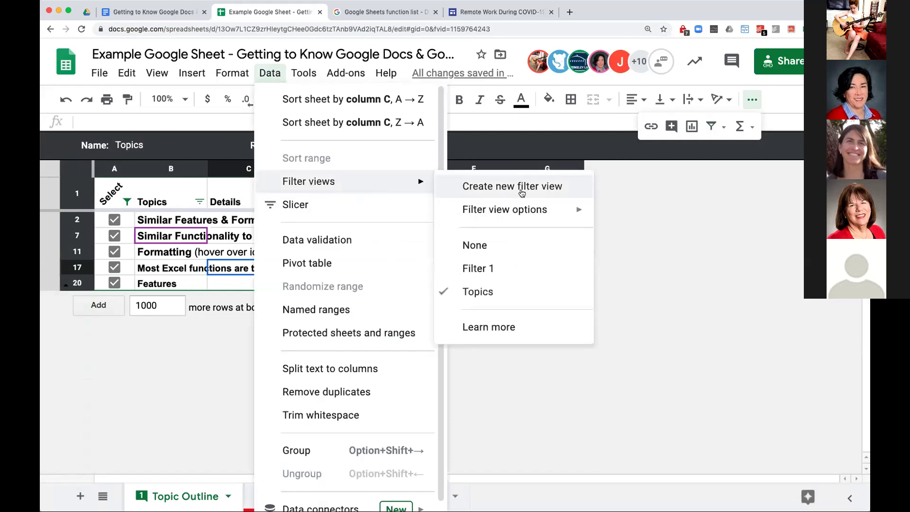
{"action": "left_click", "coordinate": [215, 253]}
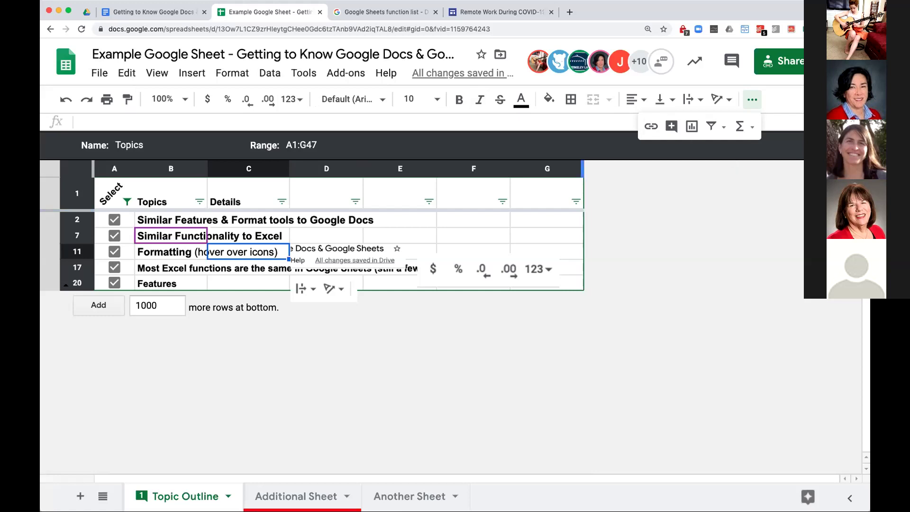
{"action": "left_click", "coordinate": [782, 146]}
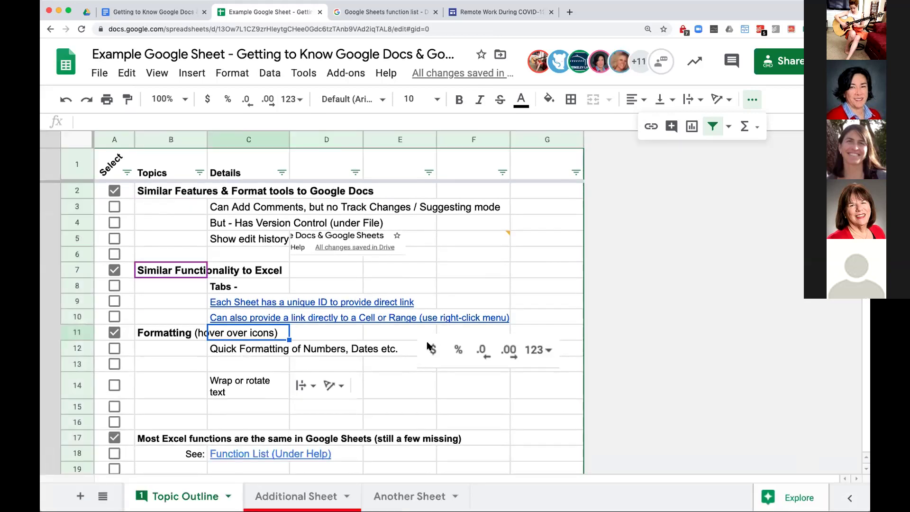
{"action": "mouse_move", "coordinate": [497, 238]}
{"action": "scroll", "coordinate": [452, 368], "scroll_direction": "down", "scroll_amount": 5}
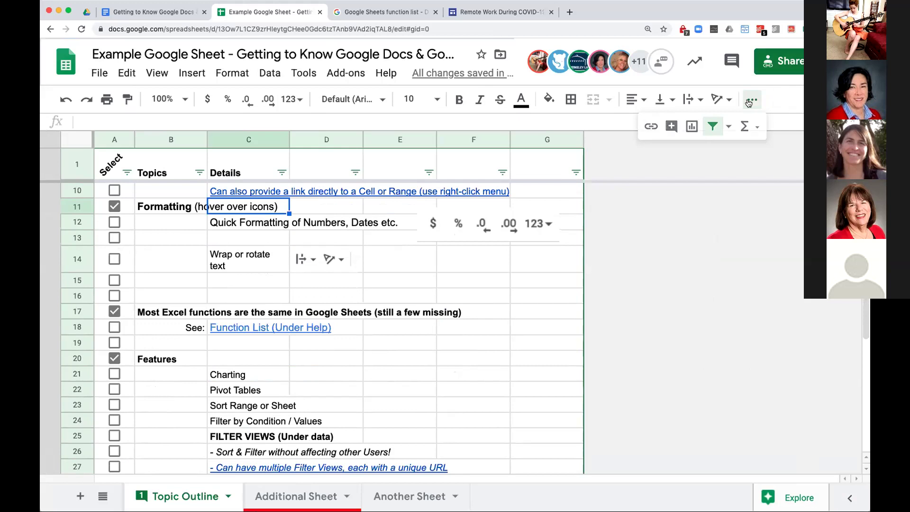
{"action": "left_click", "coordinate": [771, 99]}
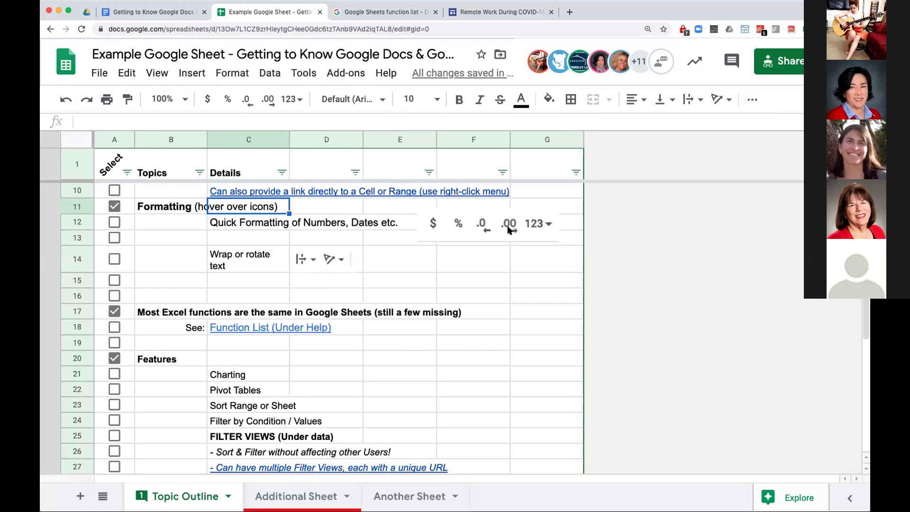
Step: Insert a row above the Conditional Formatting row and enter "app scripts could add menu items" in cell C28
{"action": "scroll", "coordinate": [384, 317], "scroll_direction": "down", "scroll_amount": 3}
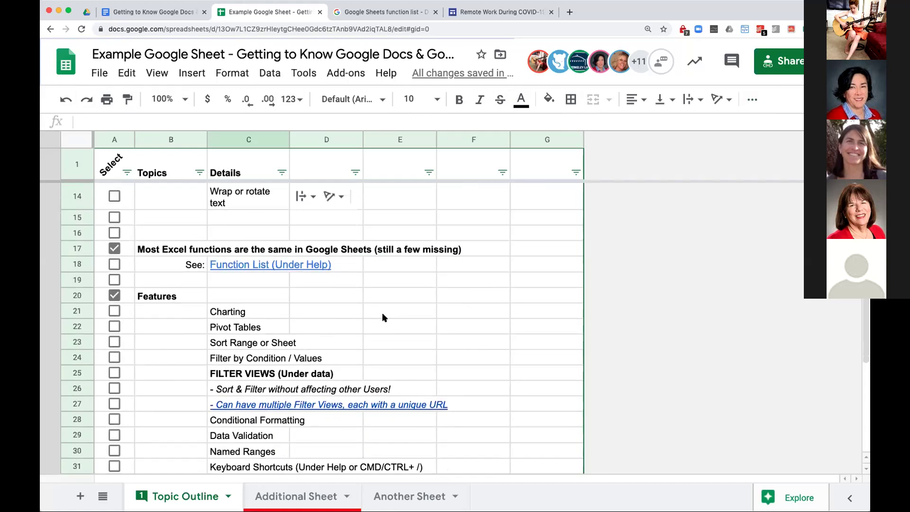
{"action": "scroll", "coordinate": [384, 318], "scroll_direction": "down", "scroll_amount": 1}
{"action": "left_click", "coordinate": [76, 392]}
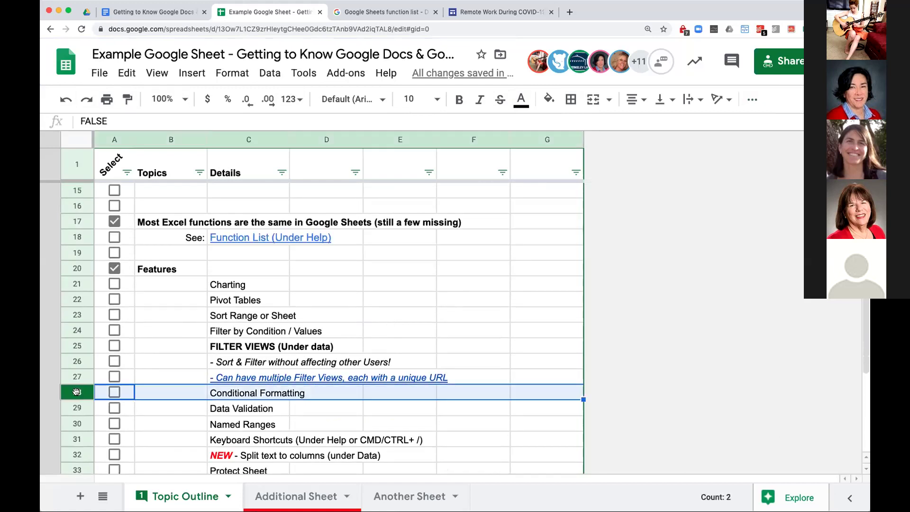
{"action": "right_click", "coordinate": [77, 392]}
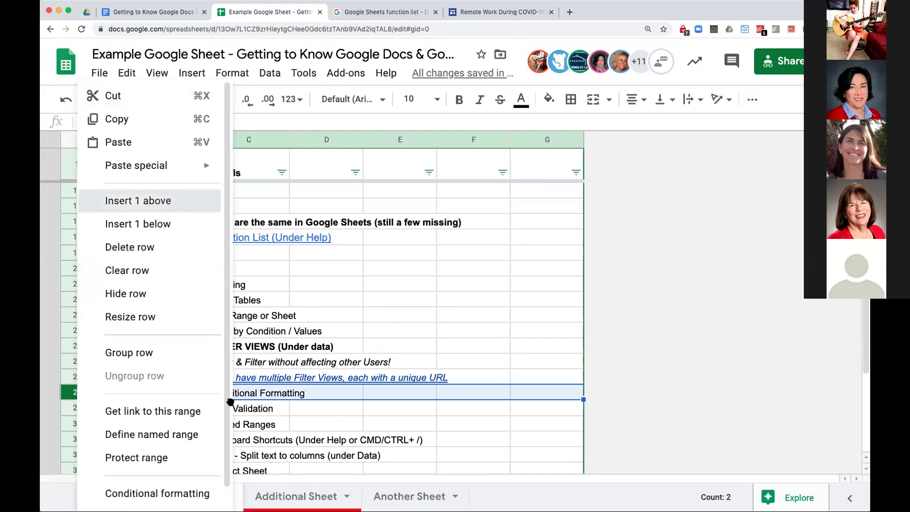
{"action": "key", "text": "Right"}
{"action": "key", "text": "Right"}
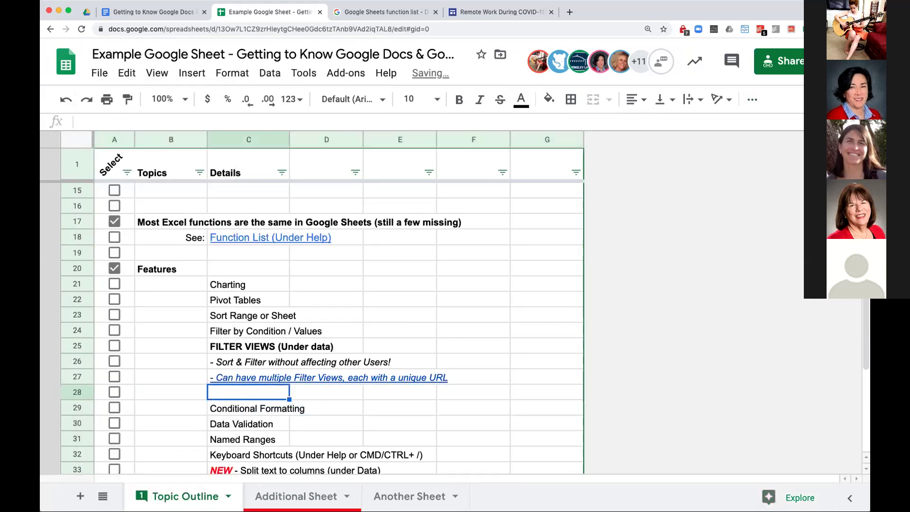
{"action": "type", "text": "app scripts cou"}
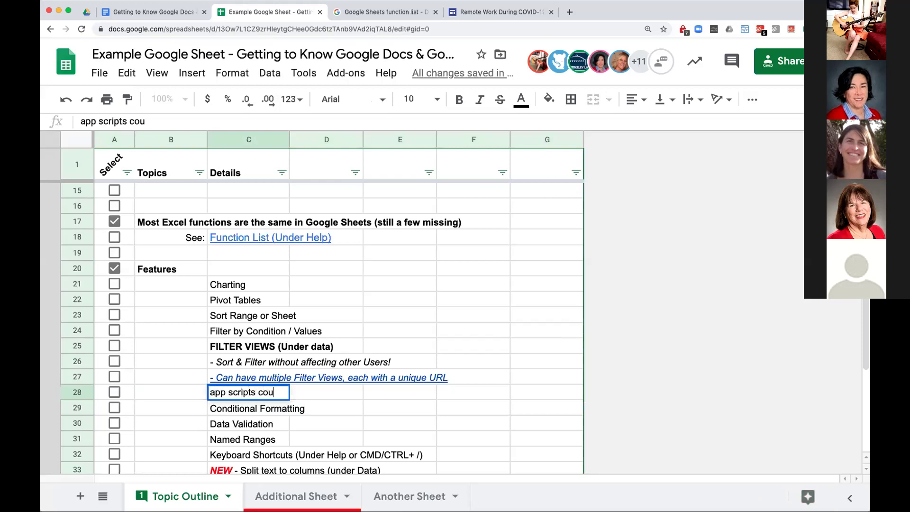
{"action": "type", "text": "ld add menu items"}
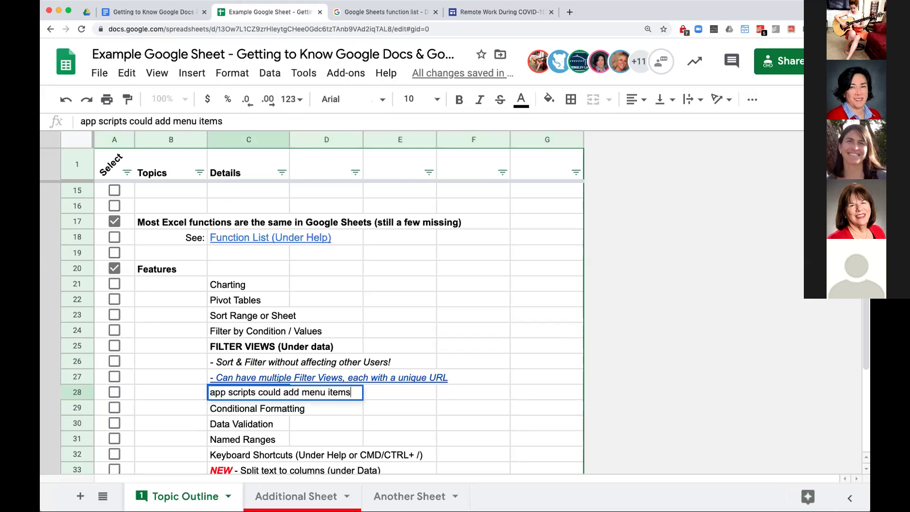
{"action": "key", "text": "Return"}
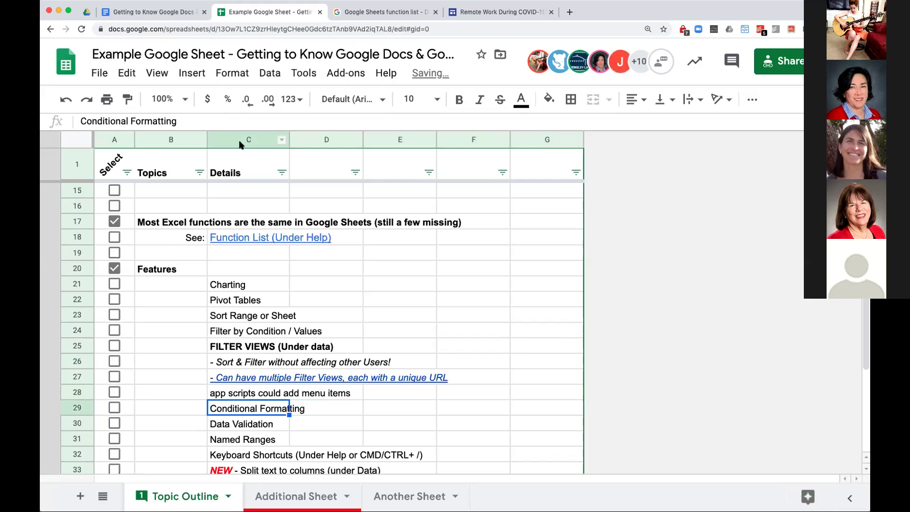
Step: Review the formatting and editing commands offered for cell C29 and the editing commands for the whole Details column
{"action": "left_click", "coordinate": [232, 73]}
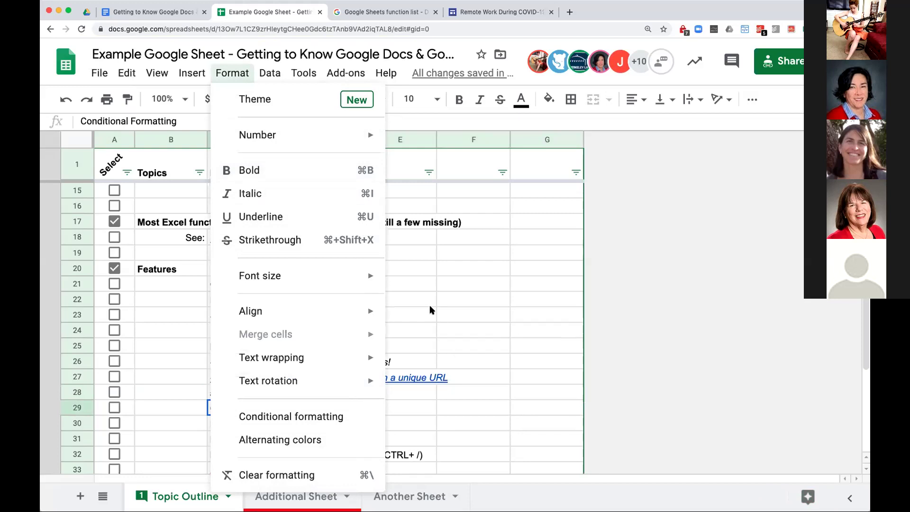
{"action": "left_click", "coordinate": [127, 73]}
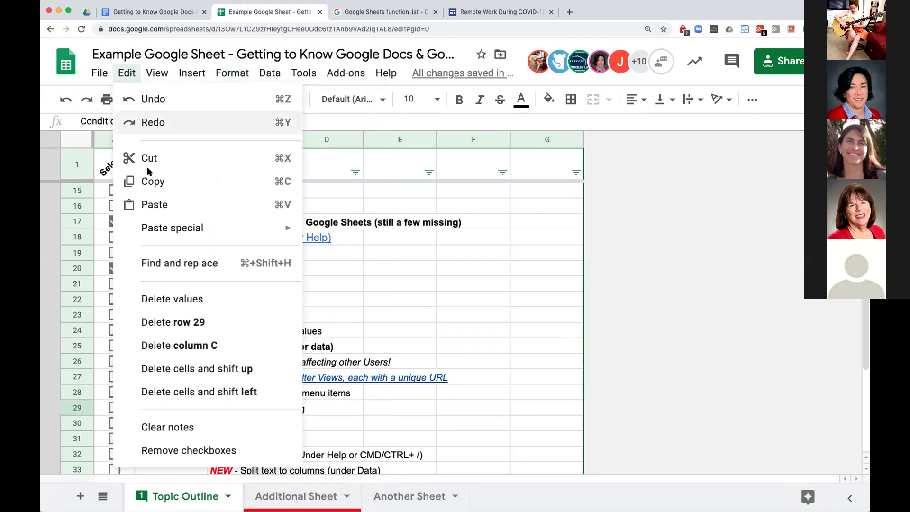
{"action": "left_click", "coordinate": [368, 325]}
{"action": "left_click", "coordinate": [241, 140]}
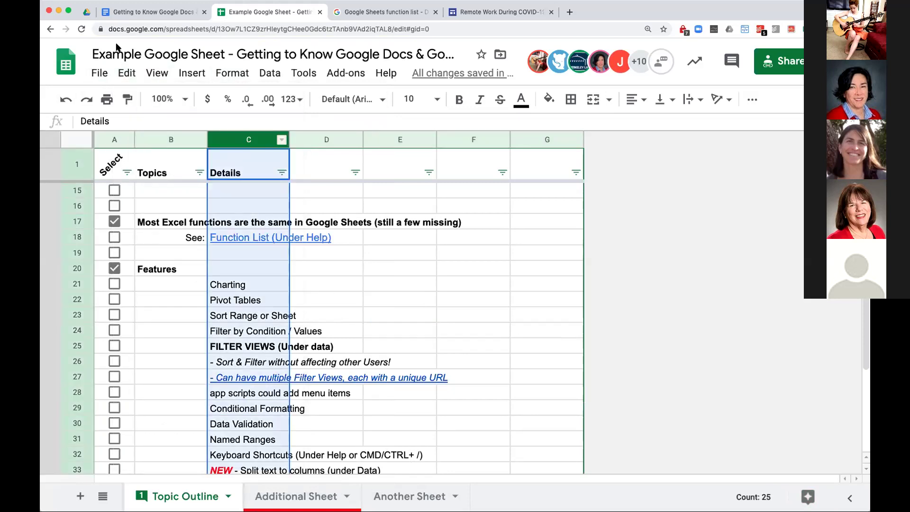
{"action": "left_click", "coordinate": [126, 72]}
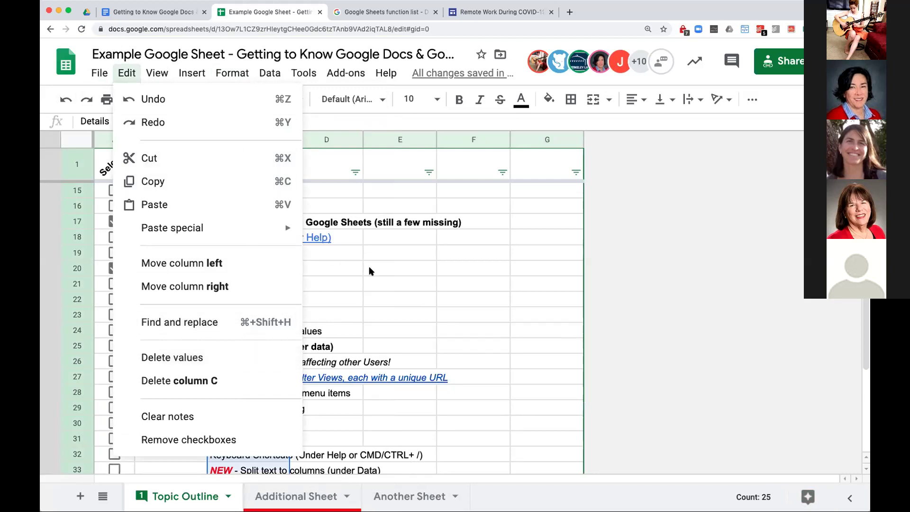
{"action": "left_click", "coordinate": [409, 274]}
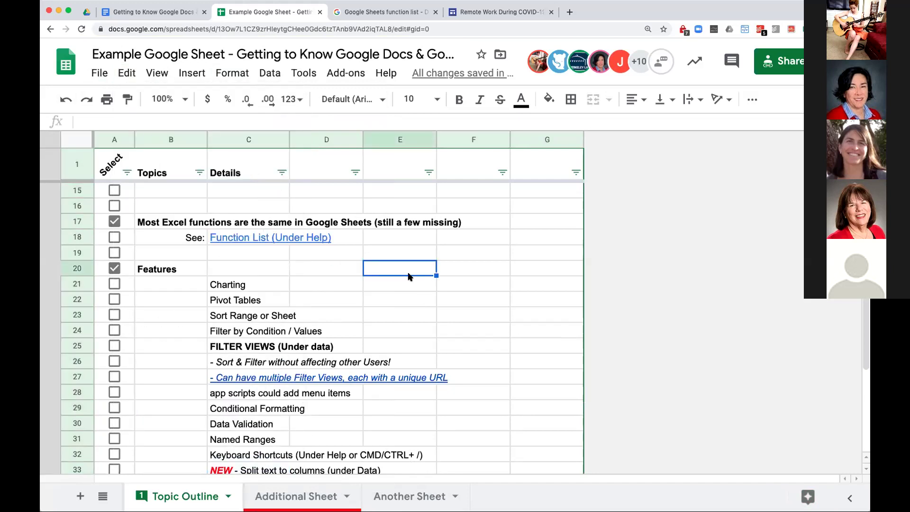
Step: Browse the keyboard shortcuts reference and close it
{"action": "key", "text": "super+slash"}
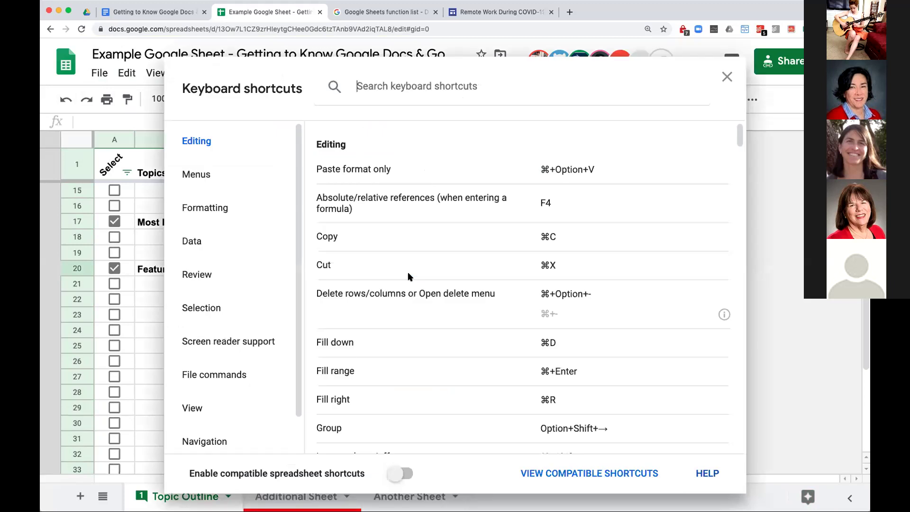
{"action": "scroll", "coordinate": [408, 277], "scroll_direction": "down", "scroll_amount": 1}
{"action": "scroll", "coordinate": [408, 276], "scroll_direction": "down", "scroll_amount": 5}
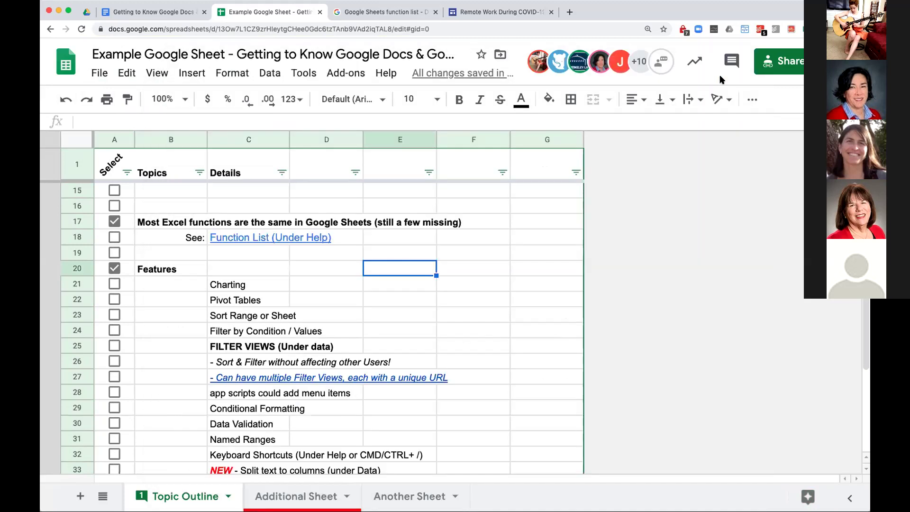
{"action": "left_click", "coordinate": [726, 77]}
Step: Select the Conditional Formatting cell C29 and show where the conditional formatting command is found
{"action": "scroll", "coordinate": [371, 365], "scroll_direction": "down", "scroll_amount": 1}
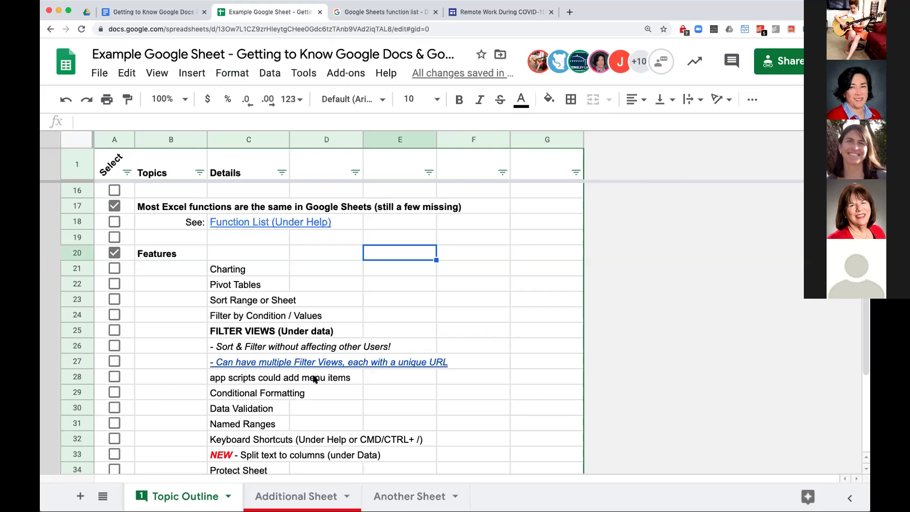
{"action": "left_click", "coordinate": [219, 381]}
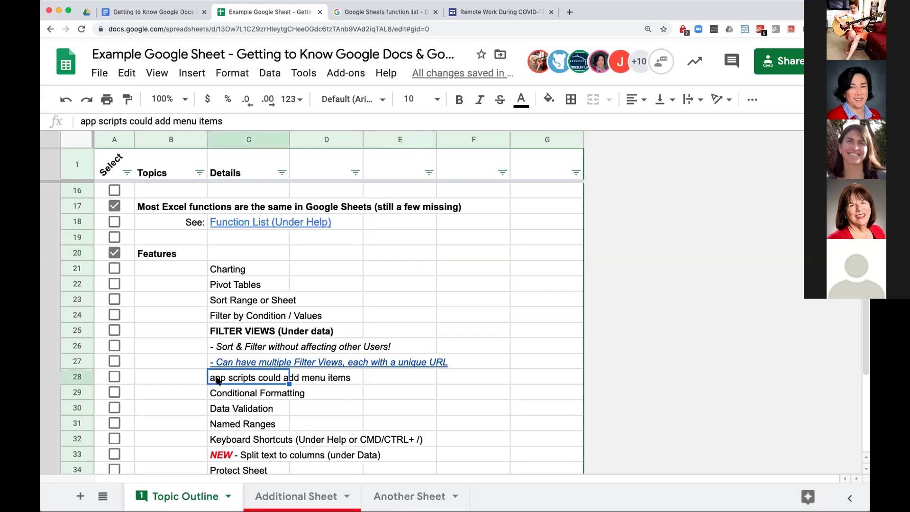
{"action": "key", "text": "Down"}
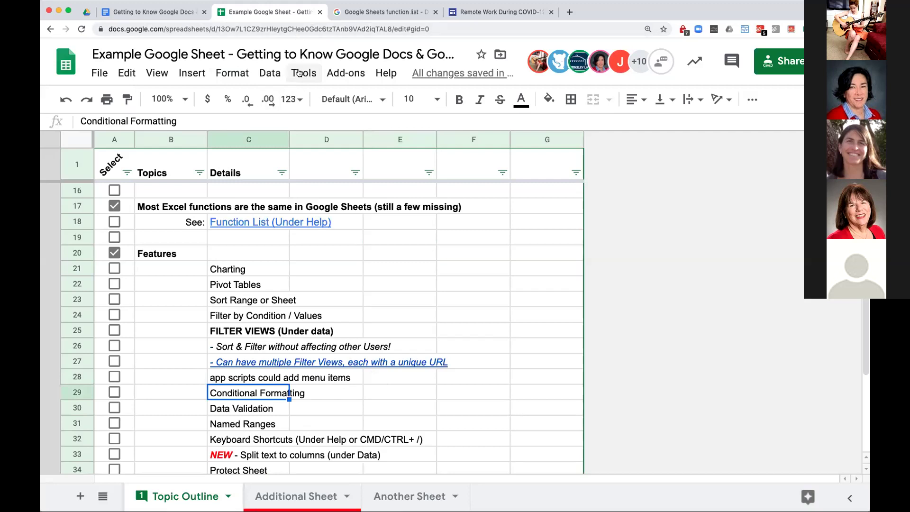
{"action": "left_click", "coordinate": [232, 73]}
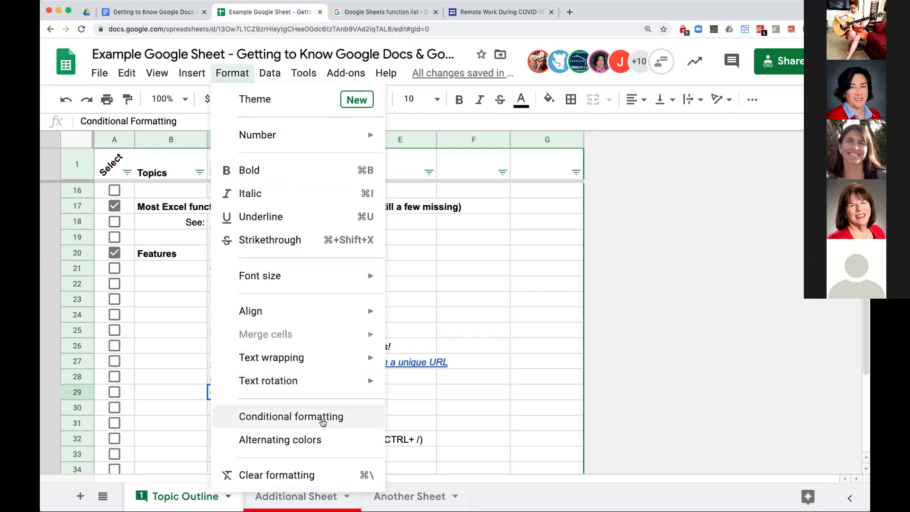
{"action": "left_click", "coordinate": [462, 424]}
Step: Select the Data Validation cell C30 and show where the data validation command is found
{"action": "scroll", "coordinate": [466, 429], "scroll_direction": "down", "scroll_amount": 3}
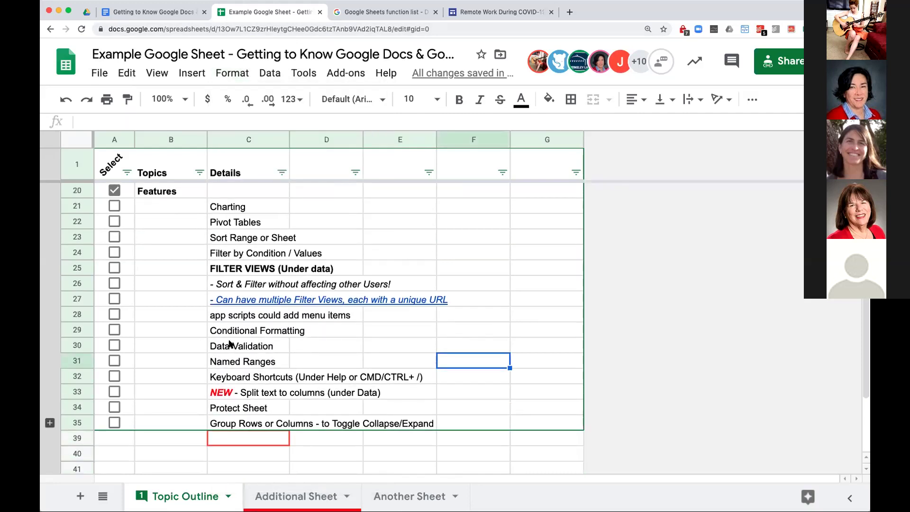
{"action": "left_click", "coordinate": [227, 333]}
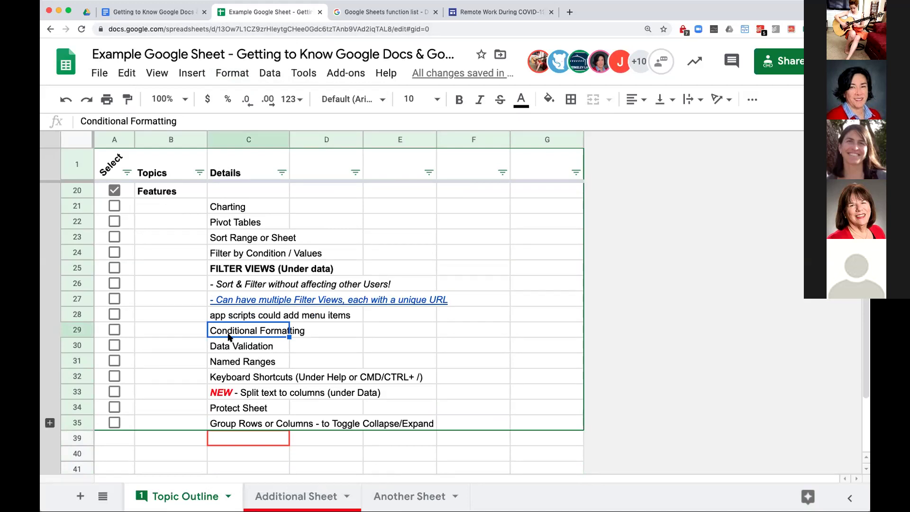
{"action": "left_click", "coordinate": [241, 349]}
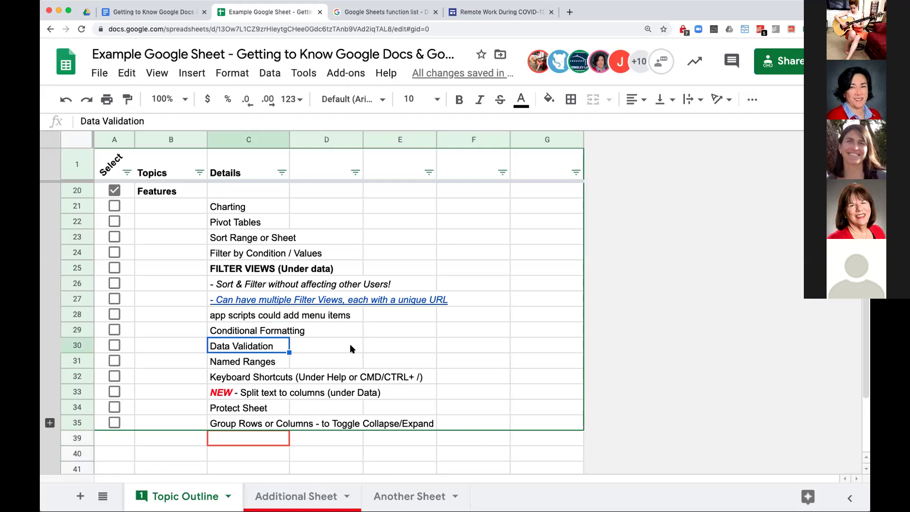
{"action": "left_click", "coordinate": [268, 75]}
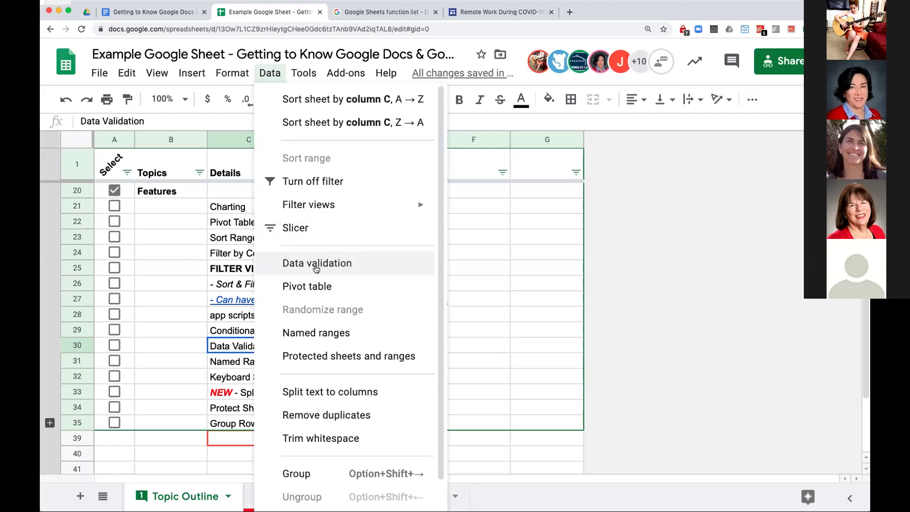
{"action": "left_click", "coordinate": [316, 268]}
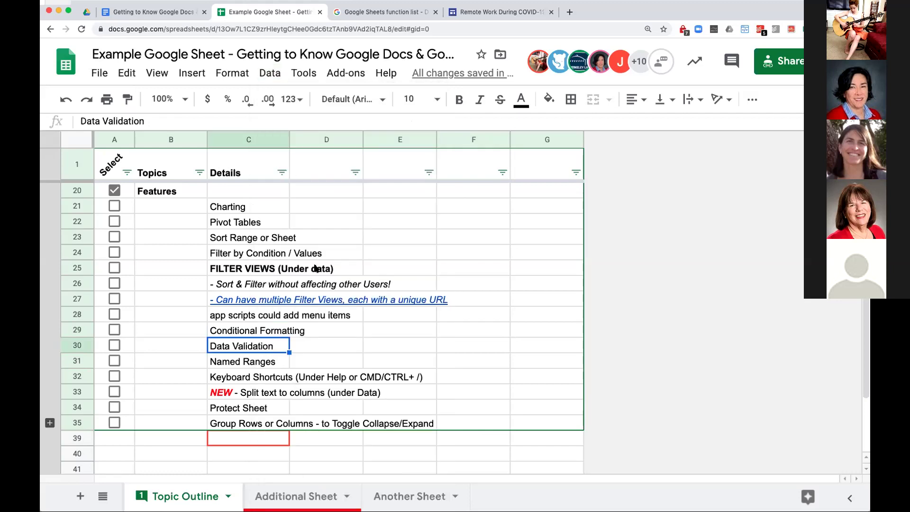
Step: Go to the Named Ranges cell C31, select G28:G33 as an example range, and show where the define named range command is found
{"action": "key", "text": "Right"}
{"action": "key", "text": "Left"}
{"action": "key", "text": "Down"}
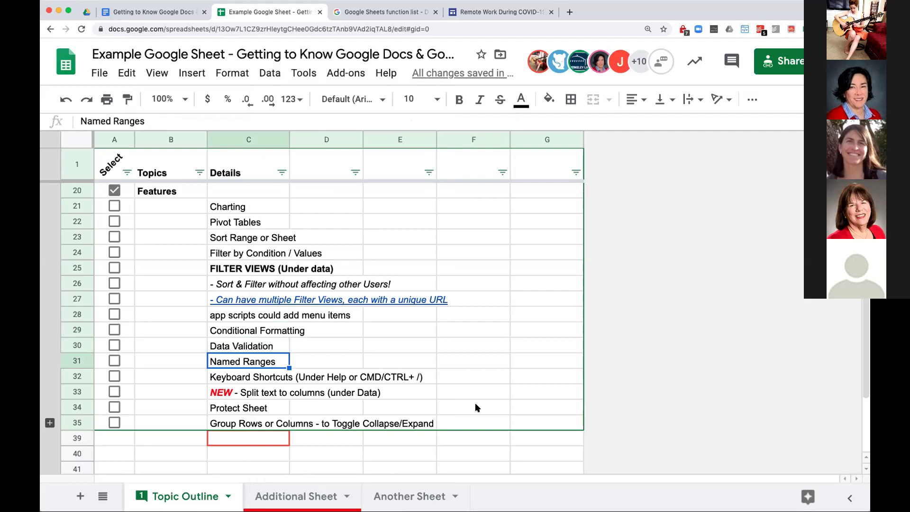
{"action": "left_click_drag", "start_coordinate": [534, 321], "coordinate": [536, 390]}
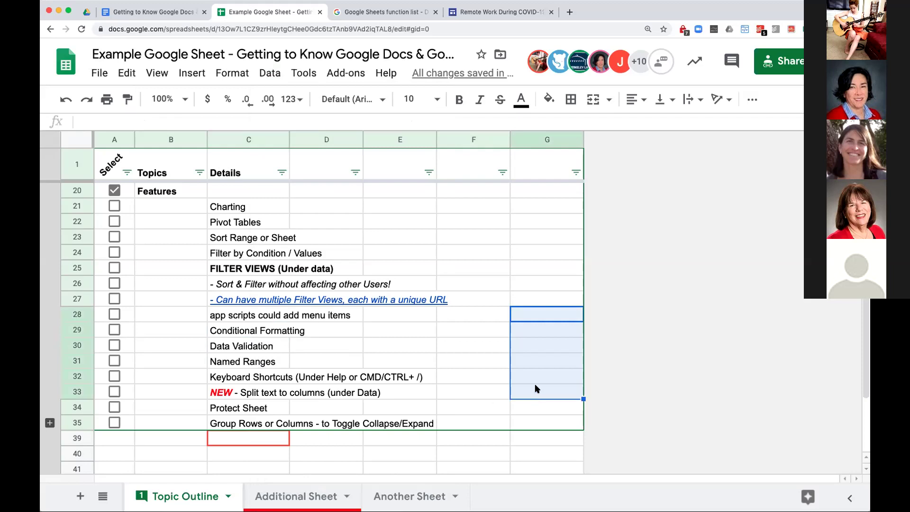
{"action": "right_click", "coordinate": [525, 315]}
{"action": "scroll", "coordinate": [582, 331], "scroll_direction": "down", "scroll_amount": 3}
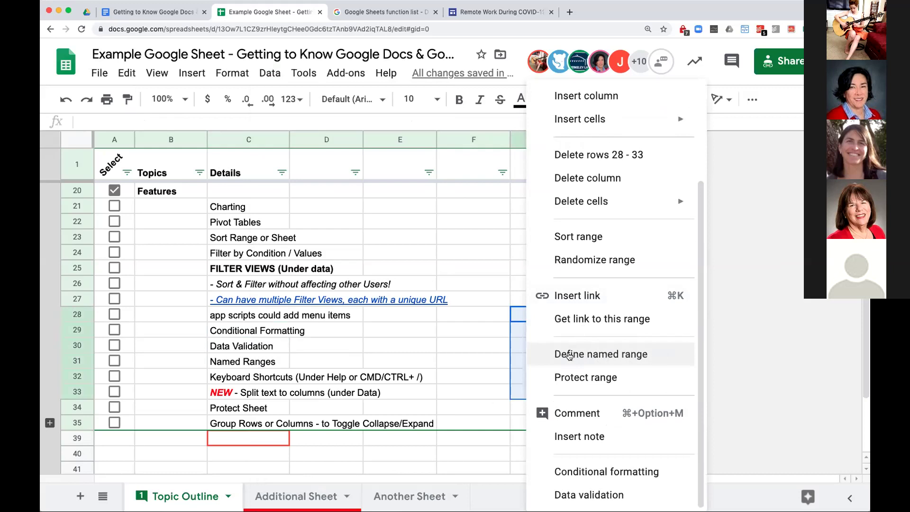
{"action": "left_click", "coordinate": [483, 351]}
{"action": "left_click_drag", "start_coordinate": [528, 329], "coordinate": [530, 383]}
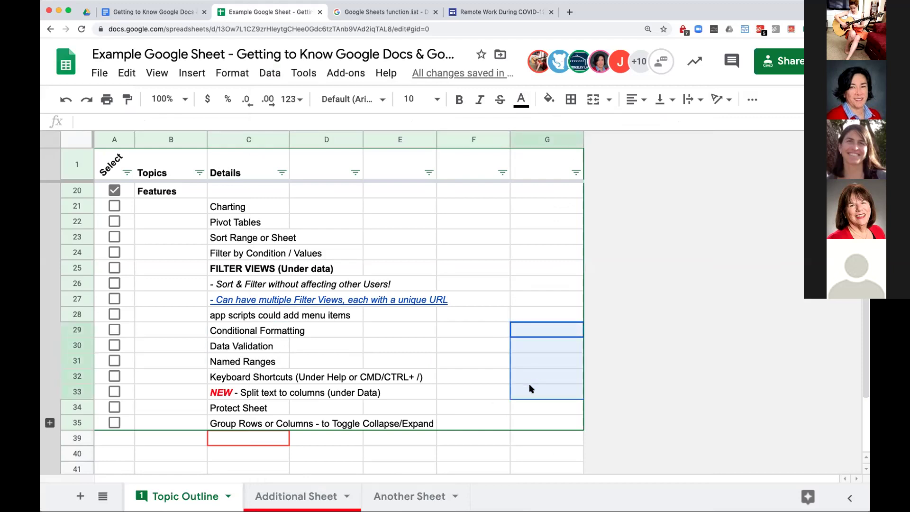
{"action": "left_click", "coordinate": [408, 344]}
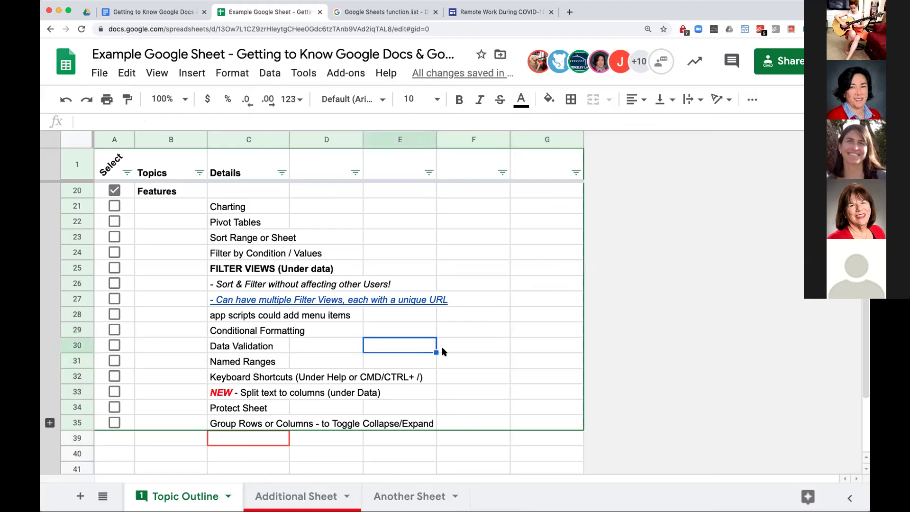
{"action": "left_click", "coordinate": [233, 348]}
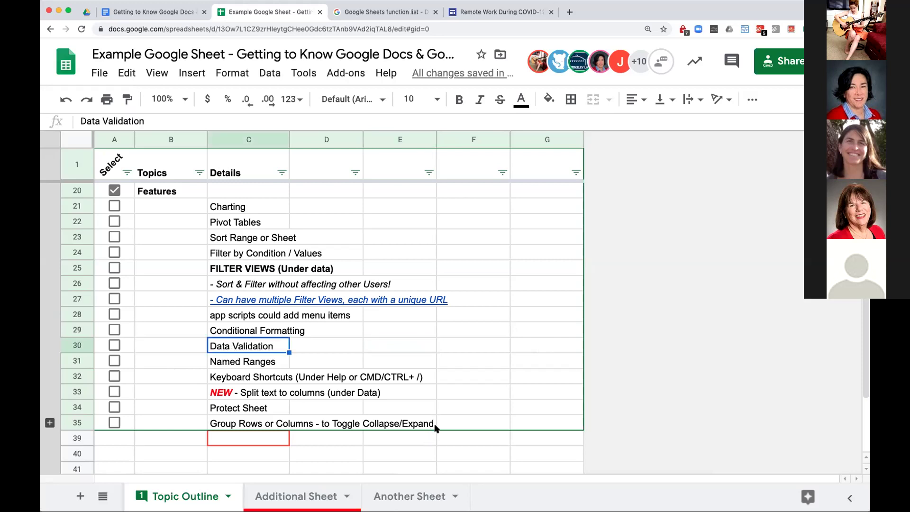
{"action": "left_click", "coordinate": [245, 377]}
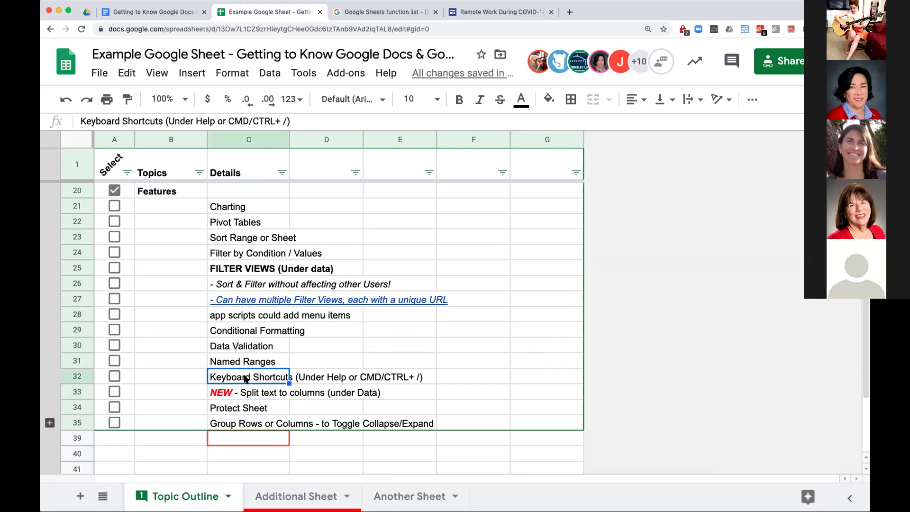
{"action": "scroll", "coordinate": [364, 370], "scroll_direction": "down", "scroll_amount": 1}
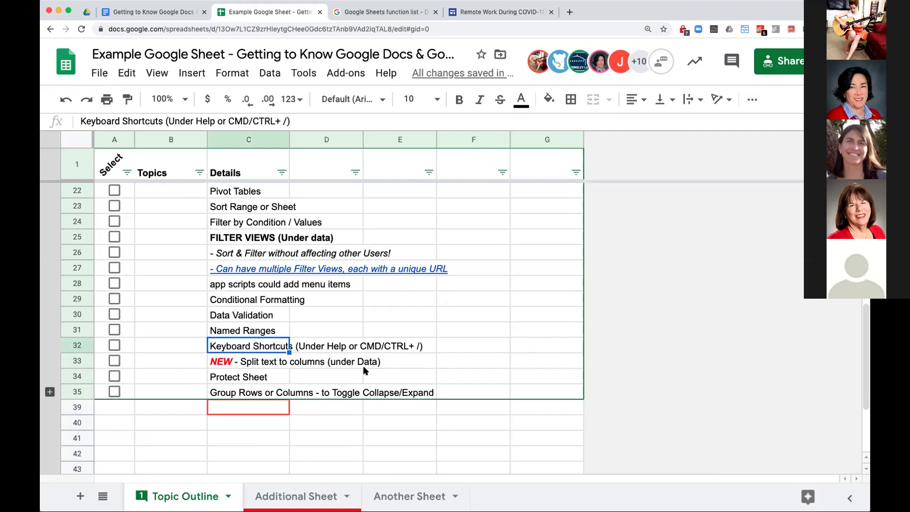
{"action": "left_click", "coordinate": [243, 423]}
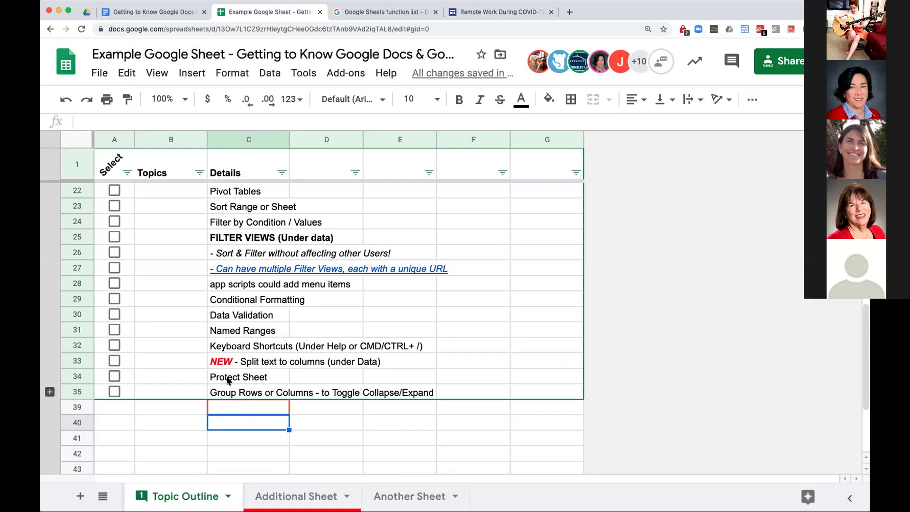
Step: Select the Protect Sheet cell C34 and show where the protect range command is found
{"action": "left_click", "coordinate": [230, 378]}
{"action": "right_click", "coordinate": [240, 378]}
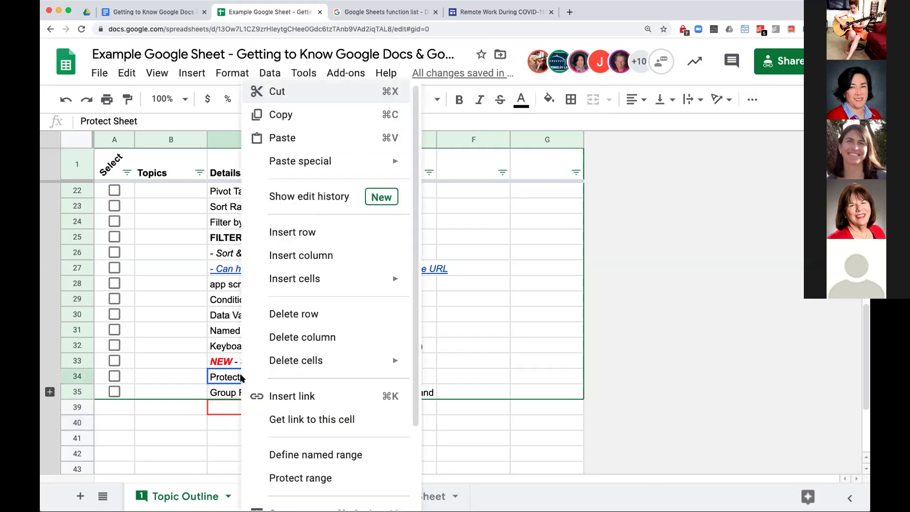
{"action": "scroll", "coordinate": [386, 393], "scroll_direction": "down", "scroll_amount": 2}
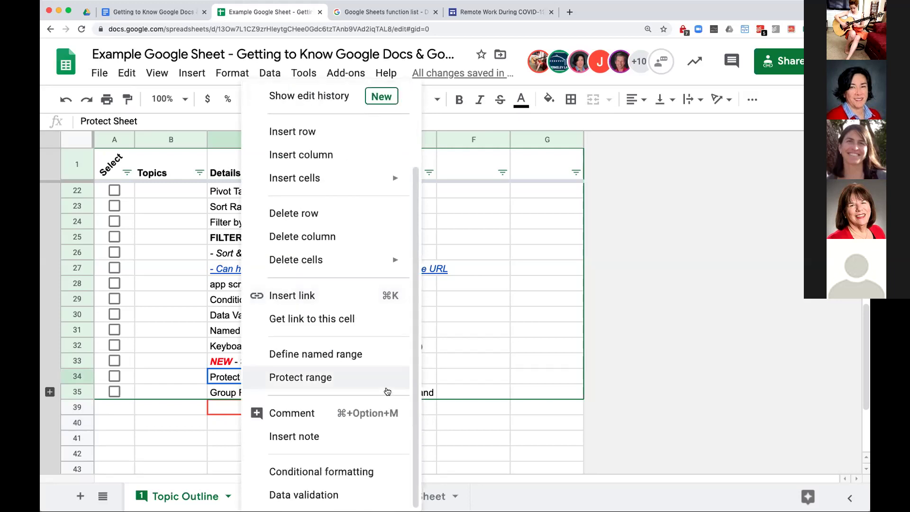
{"action": "left_click", "coordinate": [229, 376]}
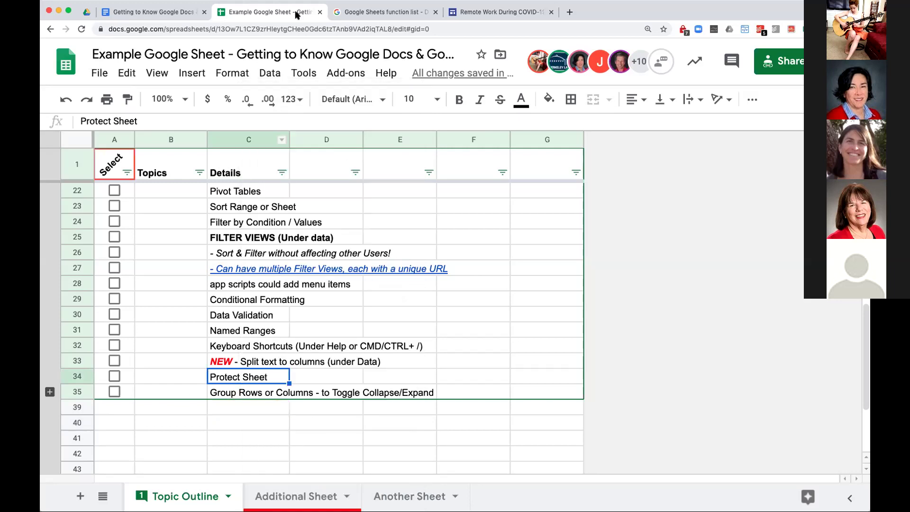
Step: Split the text of cell C34 into columns with Space as the separator, and undo the split
{"action": "left_click", "coordinate": [264, 75]}
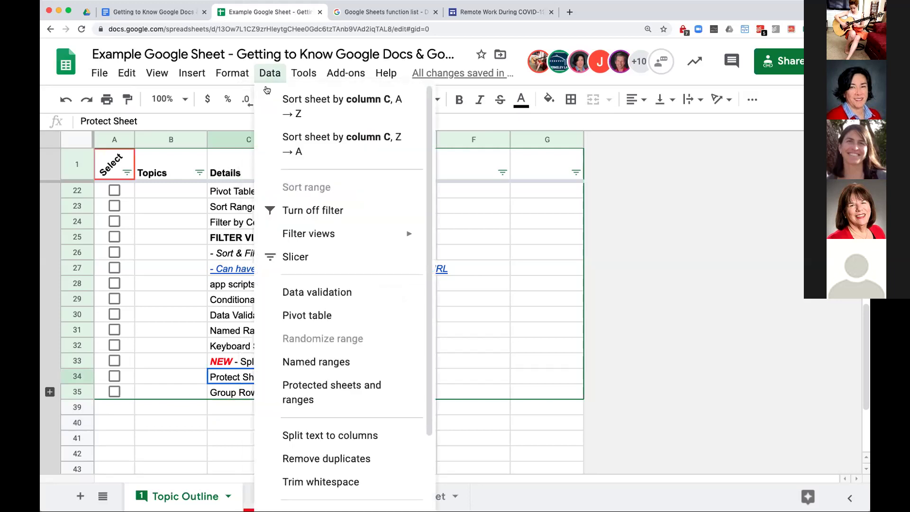
{"action": "left_click", "coordinate": [335, 435]}
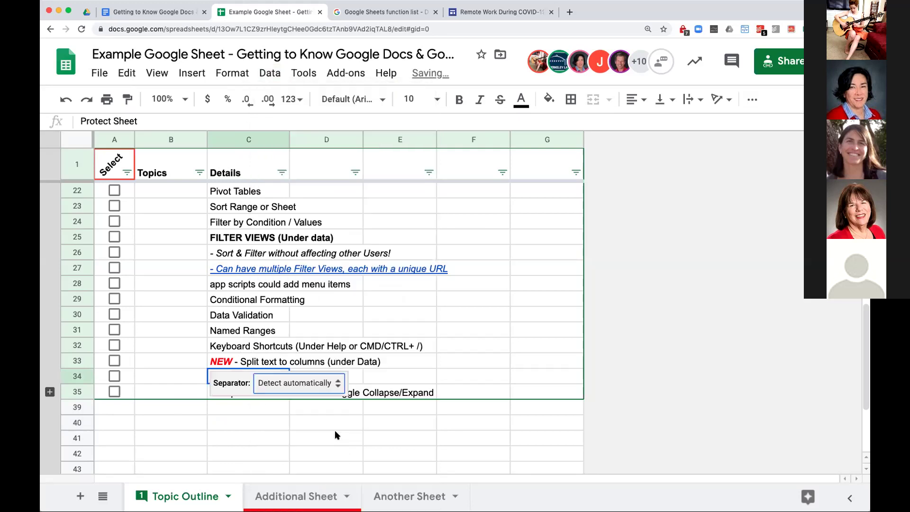
{"action": "left_click", "coordinate": [304, 386]}
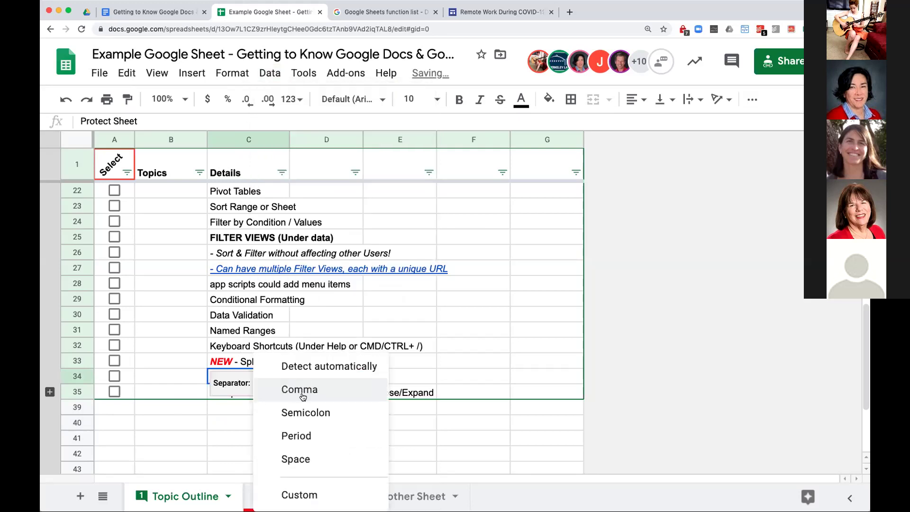
{"action": "left_click", "coordinate": [304, 457]}
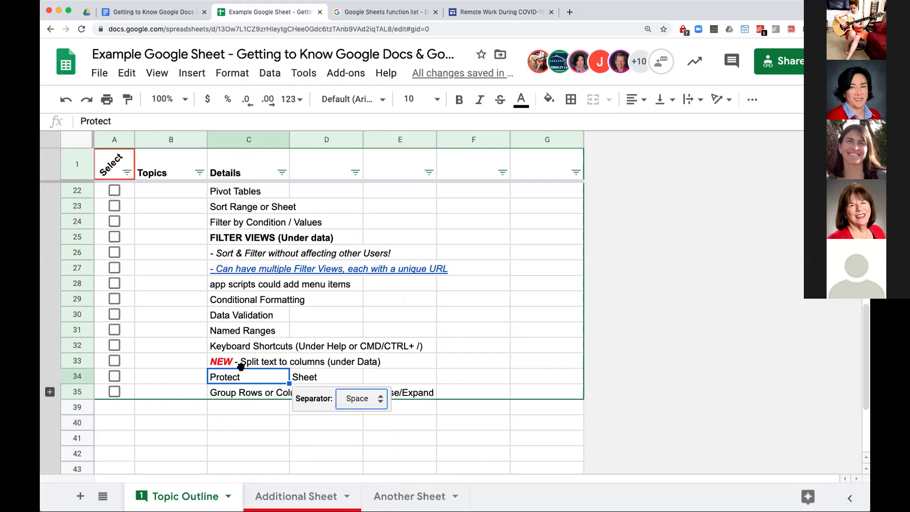
{"action": "key", "text": "super+z"}
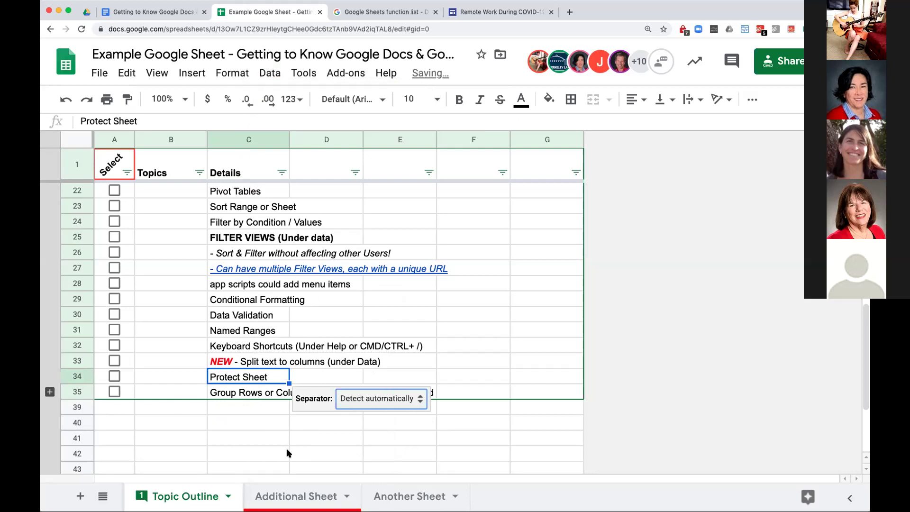
{"action": "left_click", "coordinate": [264, 417]}
Step: Expand the collapsed row group below row 35 and collapse it again
{"action": "scroll", "coordinate": [297, 447], "scroll_direction": "down", "scroll_amount": 2}
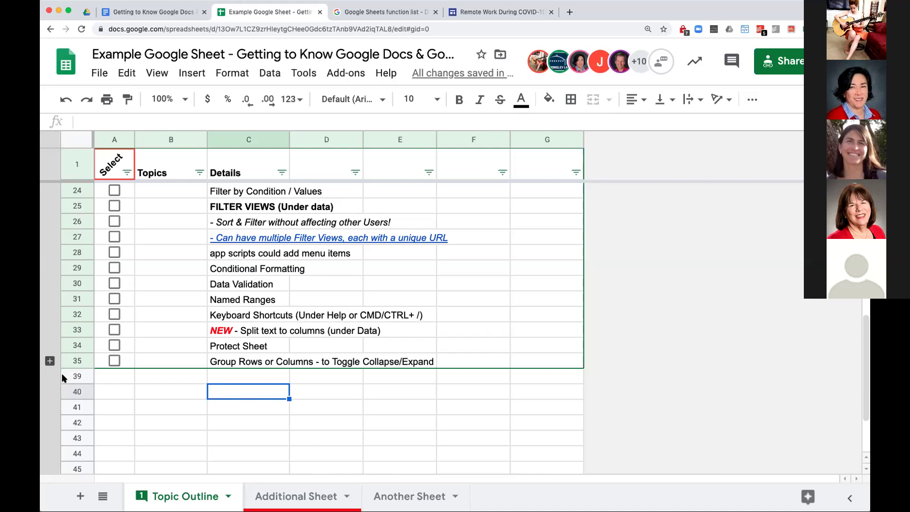
{"action": "left_click", "coordinate": [51, 361]}
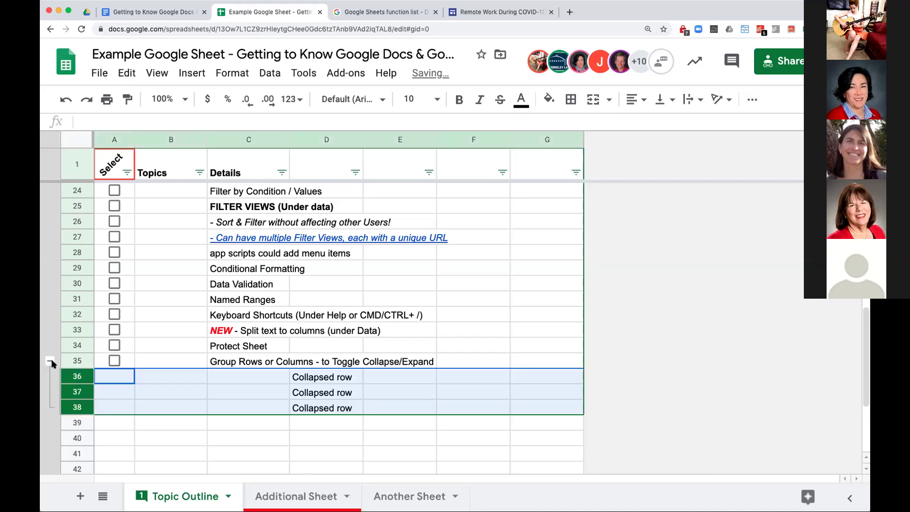
{"action": "left_click", "coordinate": [50, 361]}
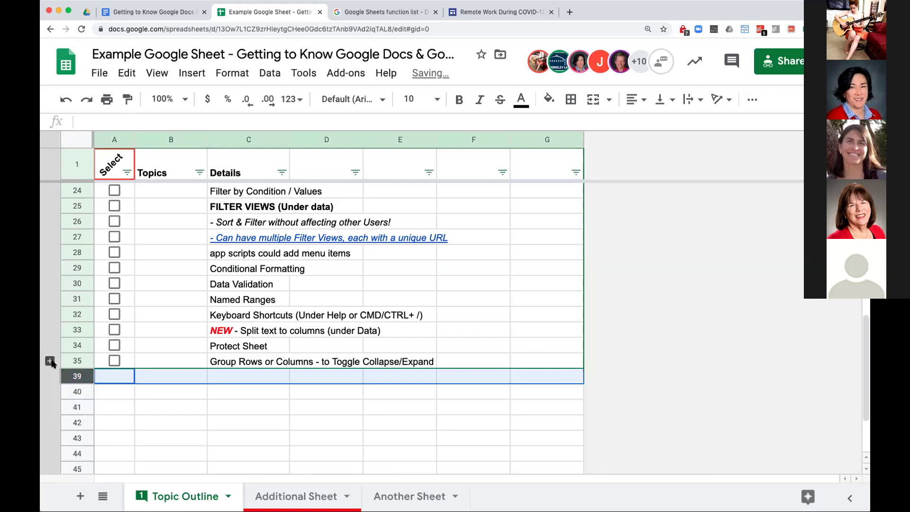
Step: Group columns D and E, collapse the column group once and expand it again
{"action": "left_click_drag", "start_coordinate": [322, 139], "coordinate": [404, 139]}
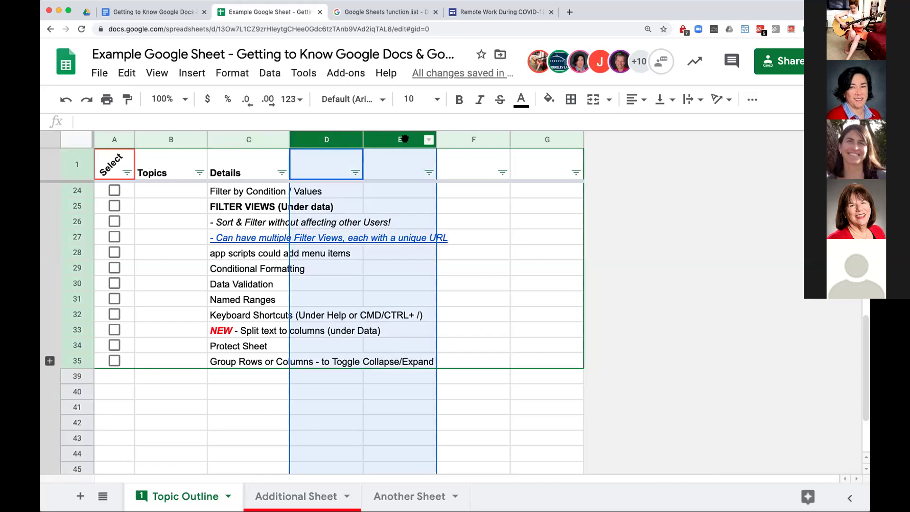
{"action": "left_click", "coordinate": [301, 75]}
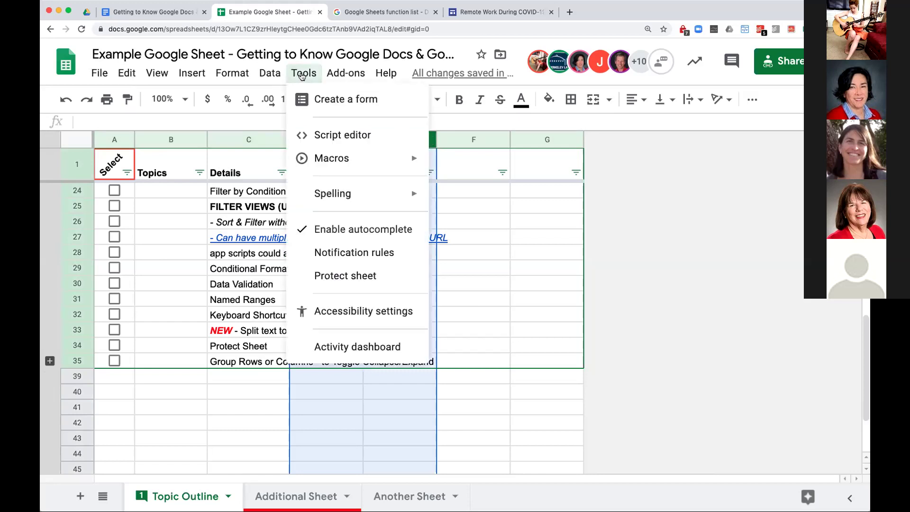
{"action": "mouse_move", "coordinate": [266, 78]}
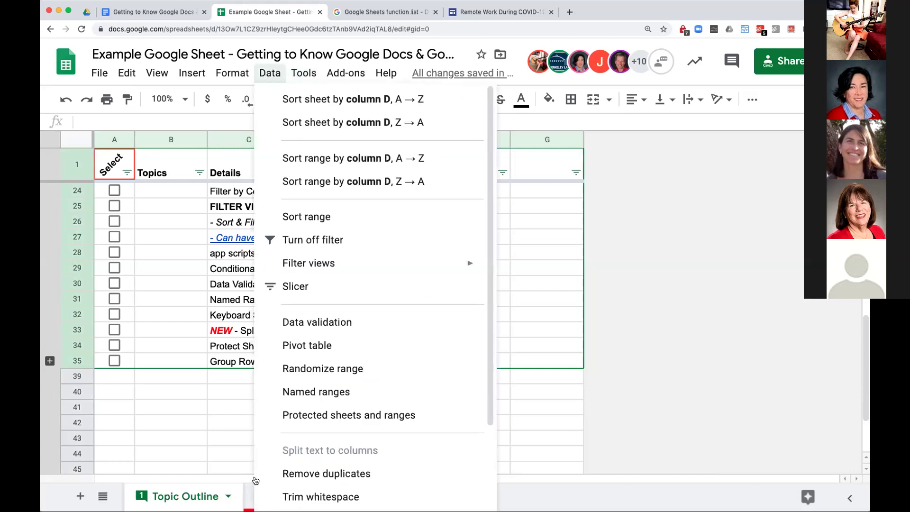
{"action": "scroll", "coordinate": [284, 469], "scroll_direction": "down", "scroll_amount": 3}
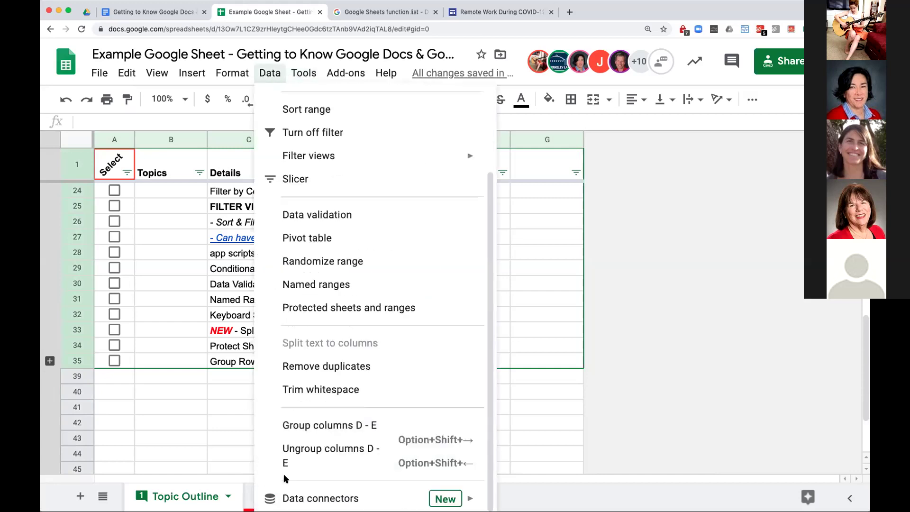
{"action": "left_click", "coordinate": [328, 426]}
{"action": "left_click", "coordinate": [248, 141]}
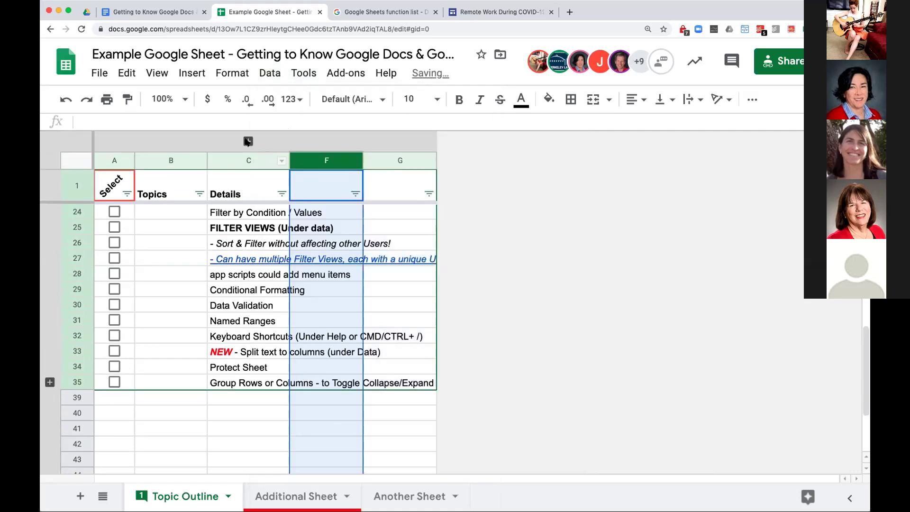
{"action": "left_click", "coordinate": [247, 141]}
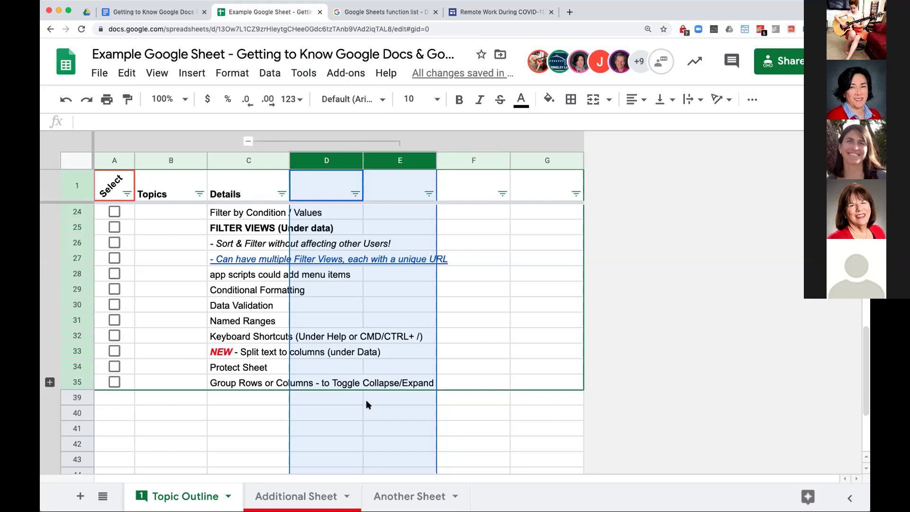
{"action": "left_click", "coordinate": [361, 412]}
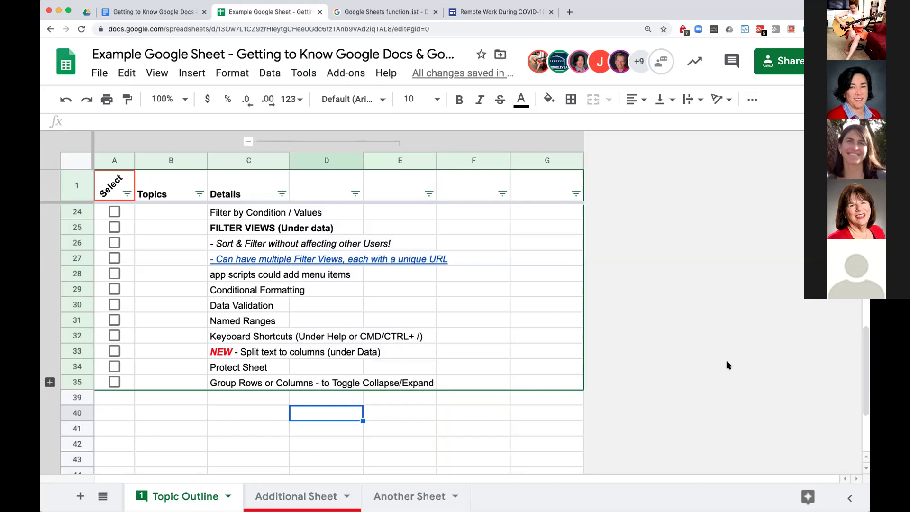
{"action": "scroll", "coordinate": [647, 388], "scroll_direction": "down", "scroll_amount": 2}
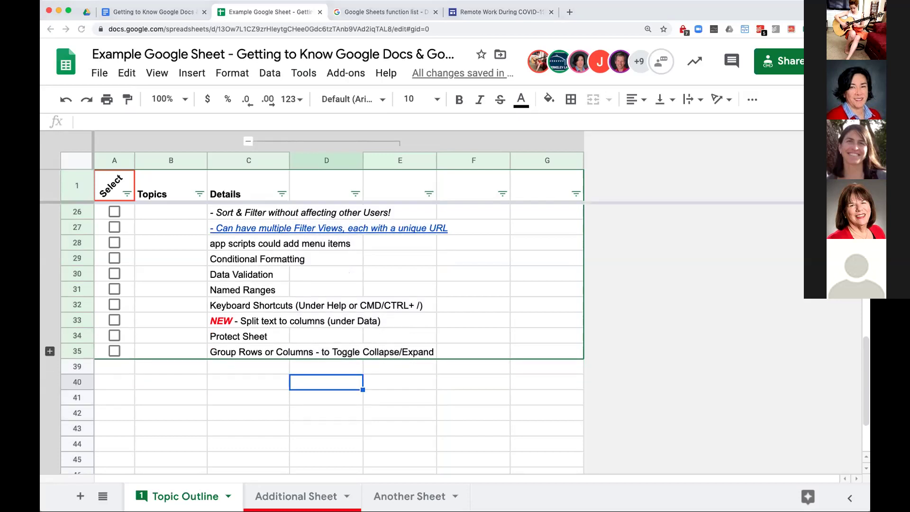
{"action": "scroll", "coordinate": [290, 371], "scroll_direction": "up", "scroll_amount": 11}
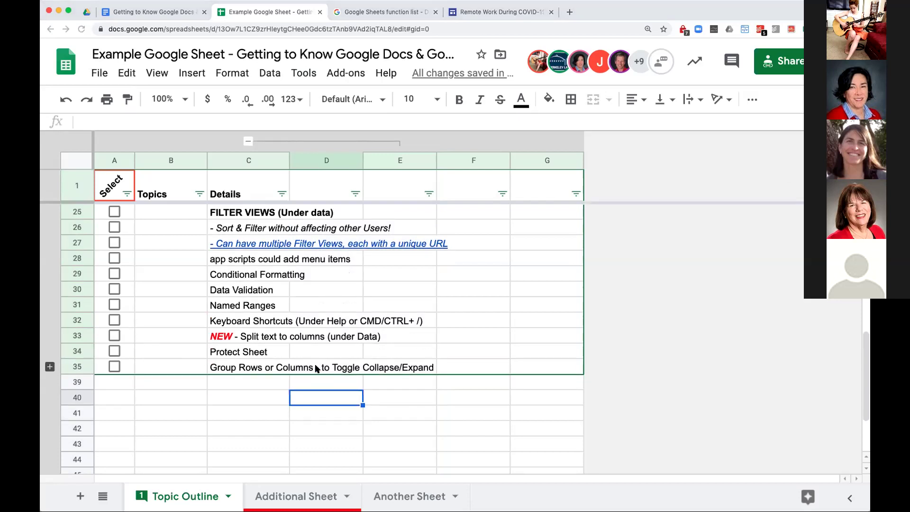
{"action": "scroll", "coordinate": [316, 369], "scroll_direction": "up", "scroll_amount": 6}
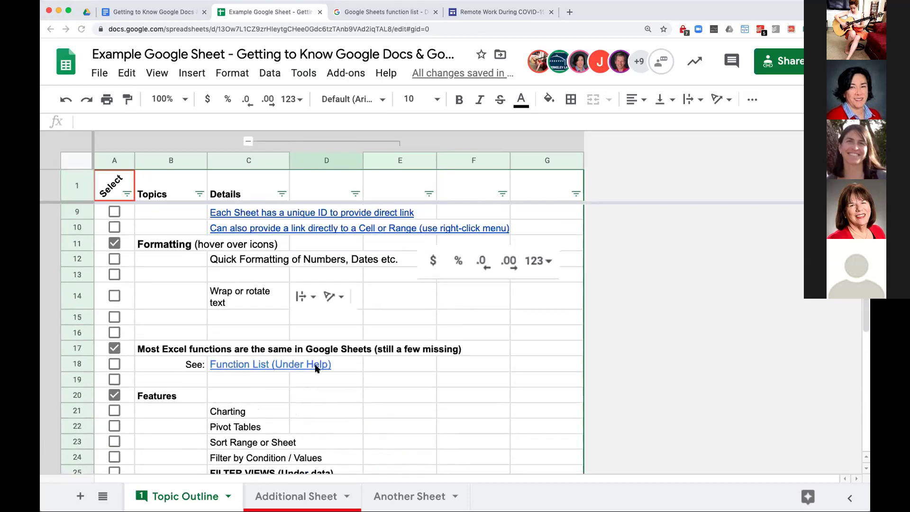
{"action": "scroll", "coordinate": [317, 369], "scroll_direction": "up", "scroll_amount": 7}
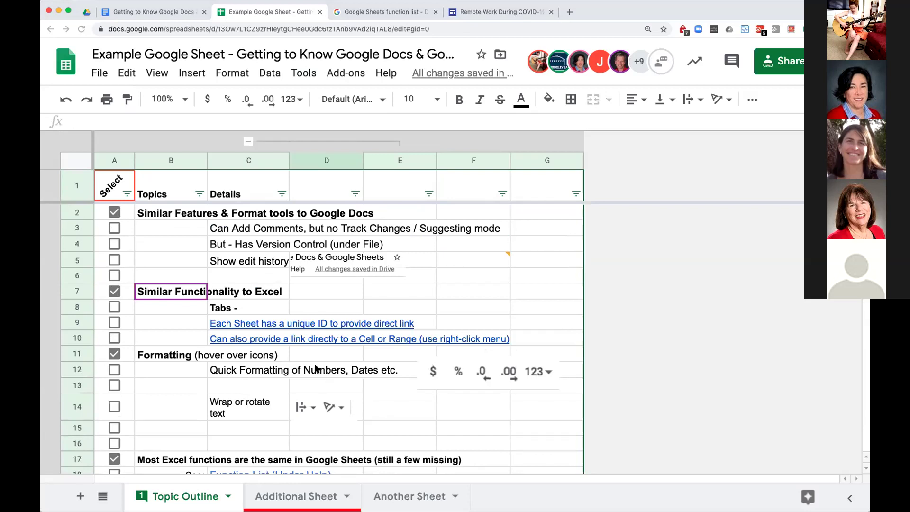
{"action": "scroll", "coordinate": [349, 407], "scroll_direction": "down", "scroll_amount": 1}
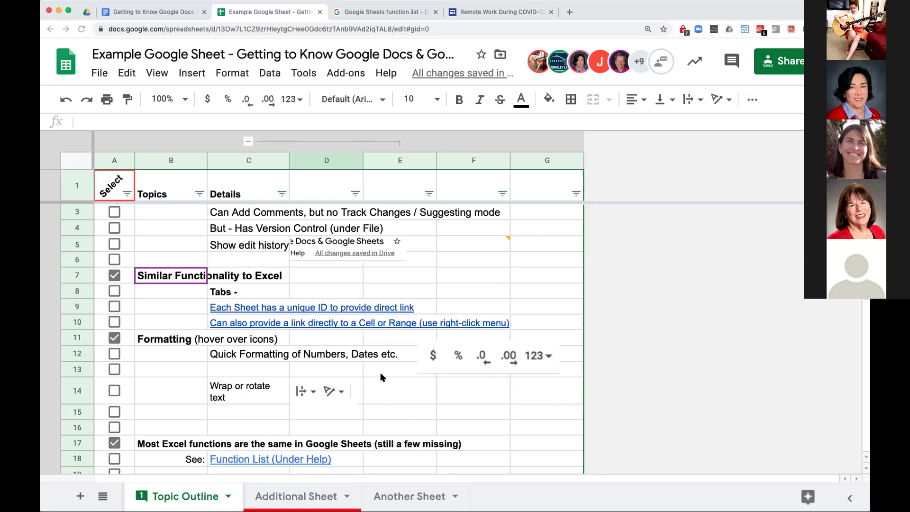
{"action": "scroll", "coordinate": [379, 371], "scroll_direction": "up", "scroll_amount": 1}
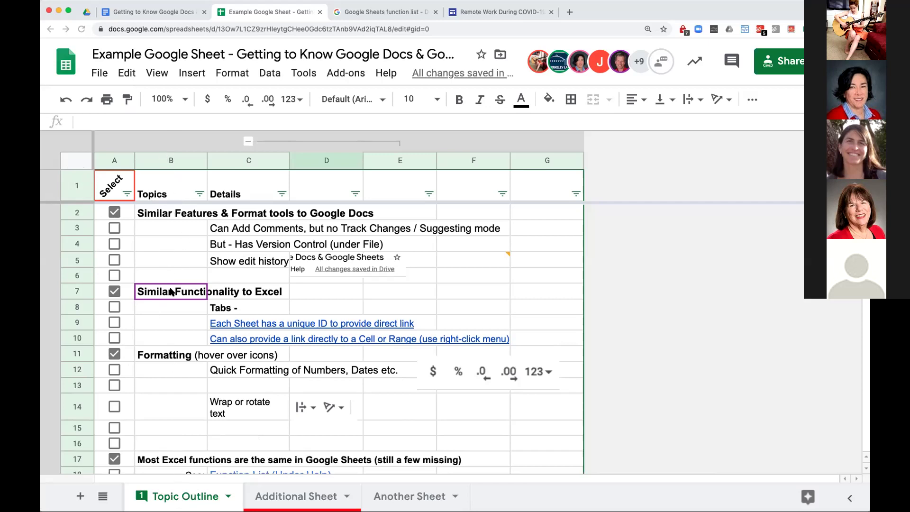
{"action": "scroll", "coordinate": [169, 328], "scroll_direction": "down", "scroll_amount": 3}
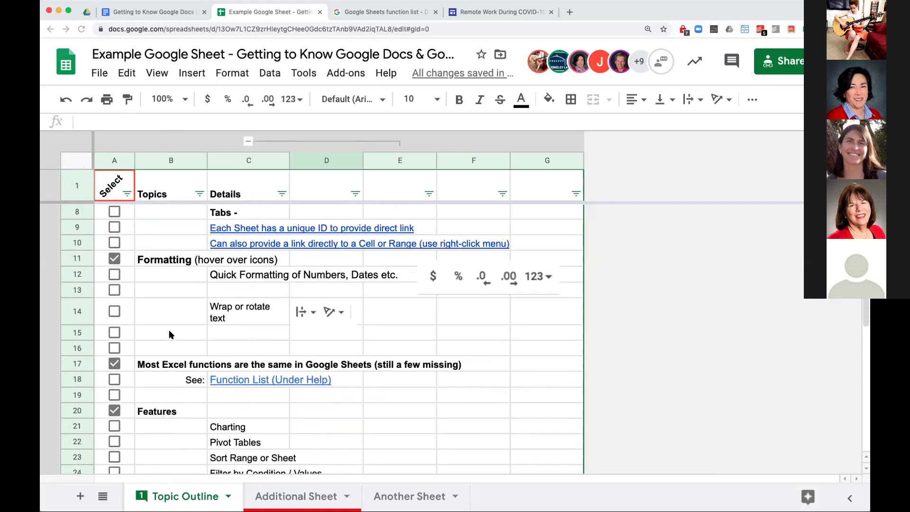
{"action": "scroll", "coordinate": [169, 334], "scroll_direction": "up", "scroll_amount": 3}
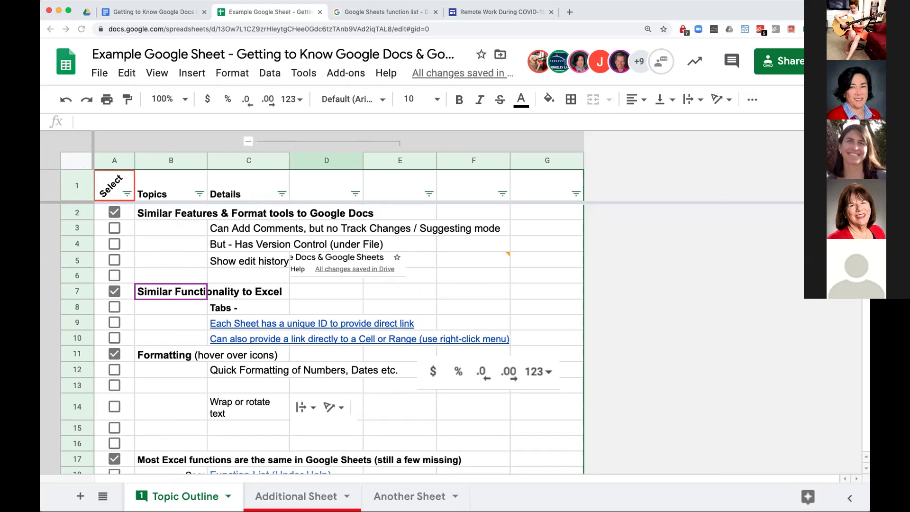
Step: Show the options for freezing rows and columns, and scroll the Topic Outline sheet to demonstrate the frozen header row
{"action": "left_click", "coordinate": [156, 249]}
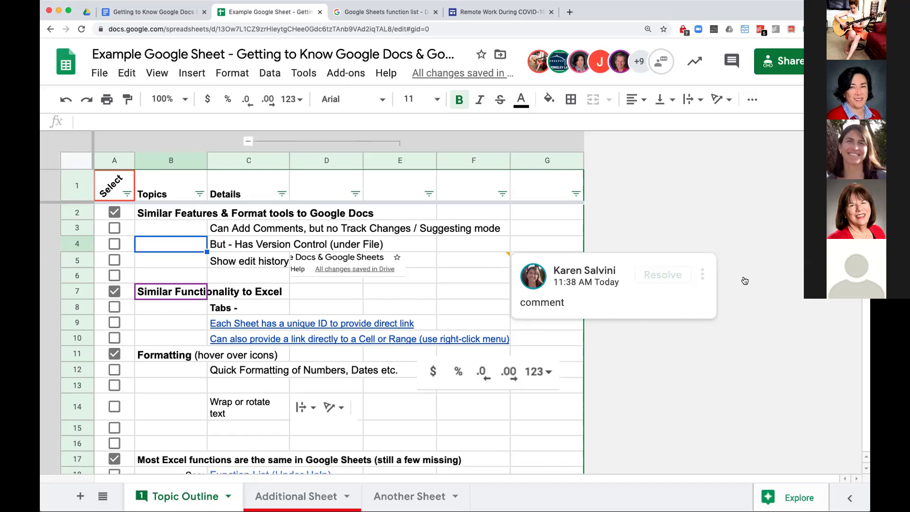
{"action": "left_click", "coordinate": [362, 282]}
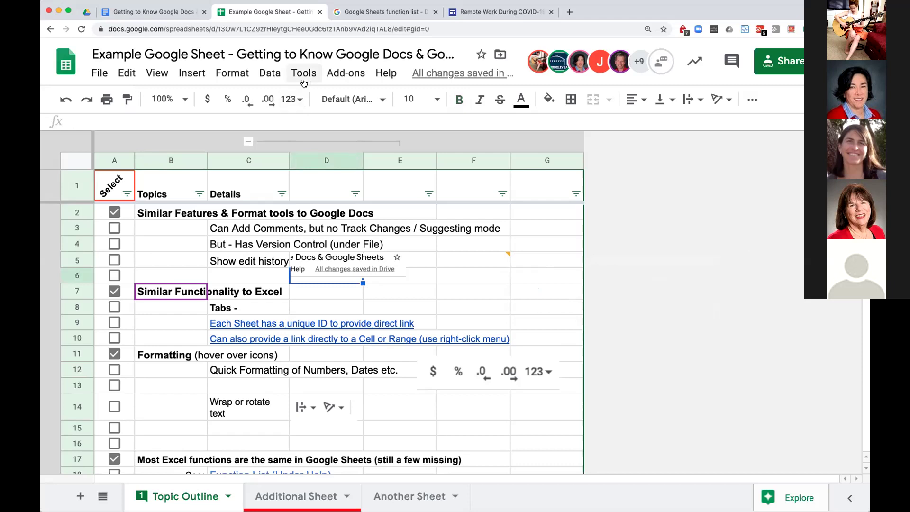
{"action": "left_click", "coordinate": [153, 78]}
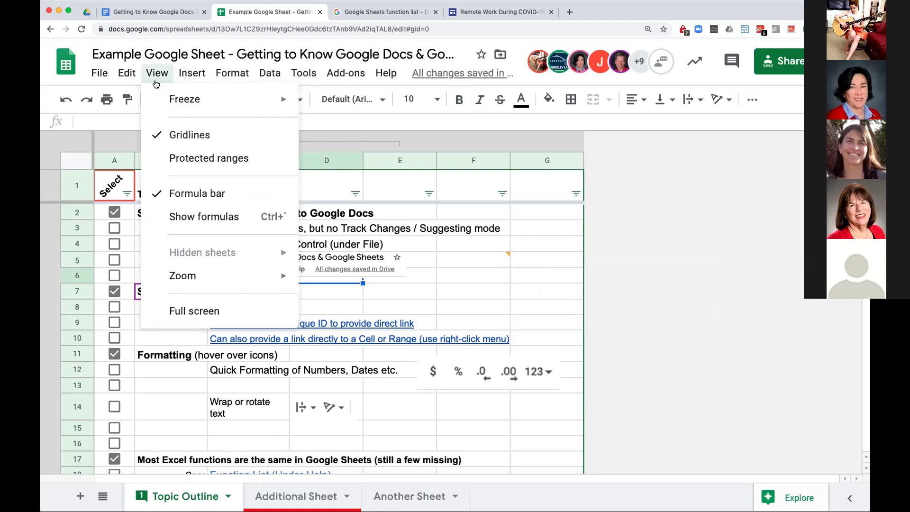
{"action": "mouse_move", "coordinate": [174, 103]}
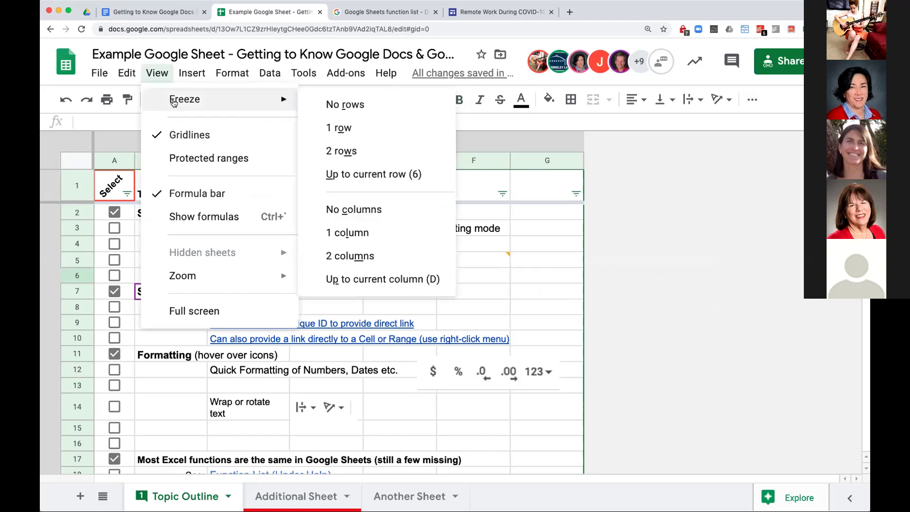
{"action": "left_click", "coordinate": [504, 290]}
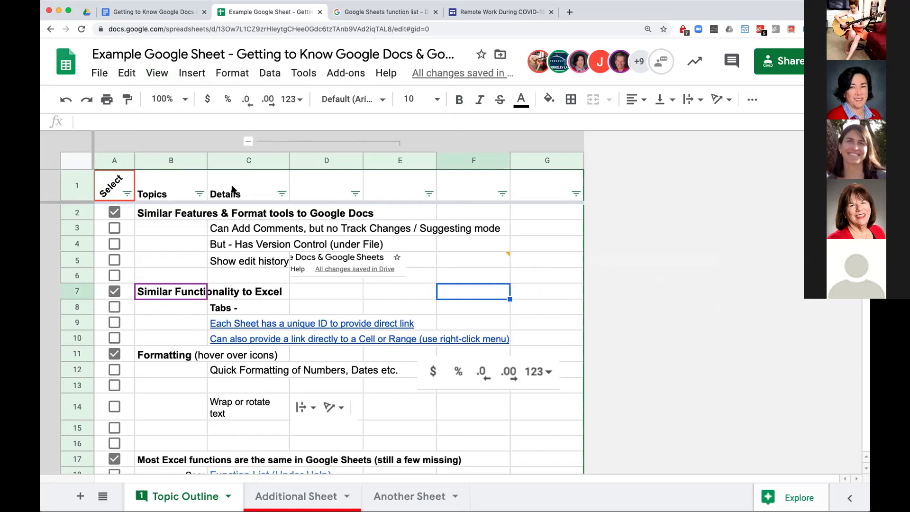
{"action": "scroll", "coordinate": [229, 283], "scroll_direction": "down", "scroll_amount": 7}
{"action": "scroll", "coordinate": [229, 283], "scroll_direction": "up", "scroll_amount": 5}
{"action": "scroll", "coordinate": [229, 283], "scroll_direction": "up", "scroll_amount": 3}
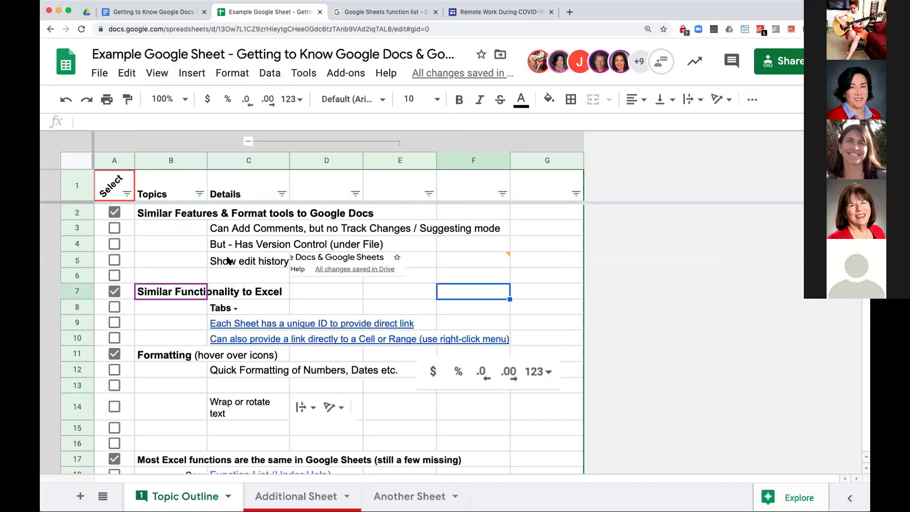
Step: Select the "Show edit history" cell C5 and show the options for freezing up to the current row or column
{"action": "left_click", "coordinate": [228, 260]}
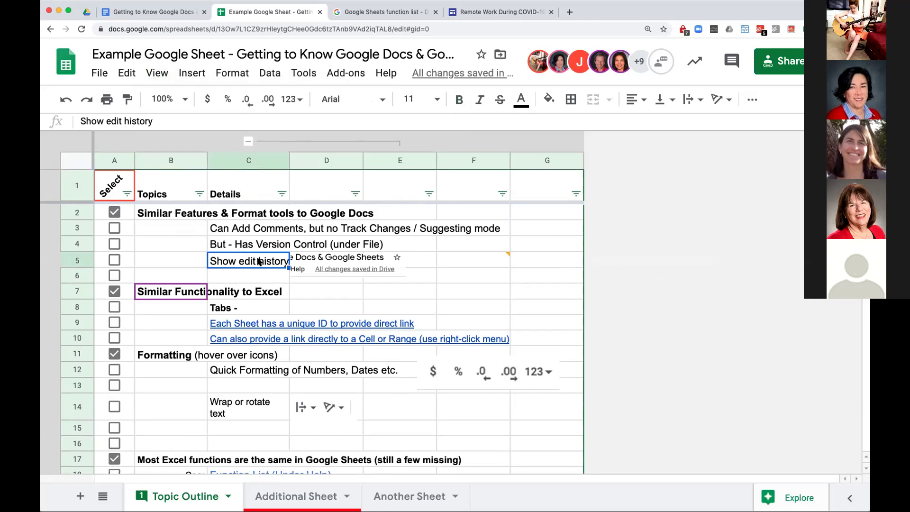
{"action": "left_click", "coordinate": [154, 75]}
{"action": "mouse_move", "coordinate": [171, 107]}
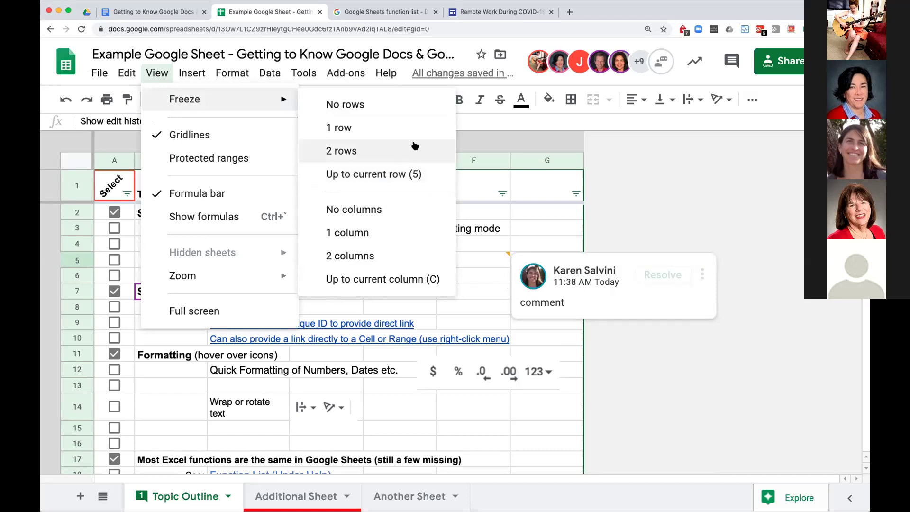
{"action": "left_click", "coordinate": [524, 189]}
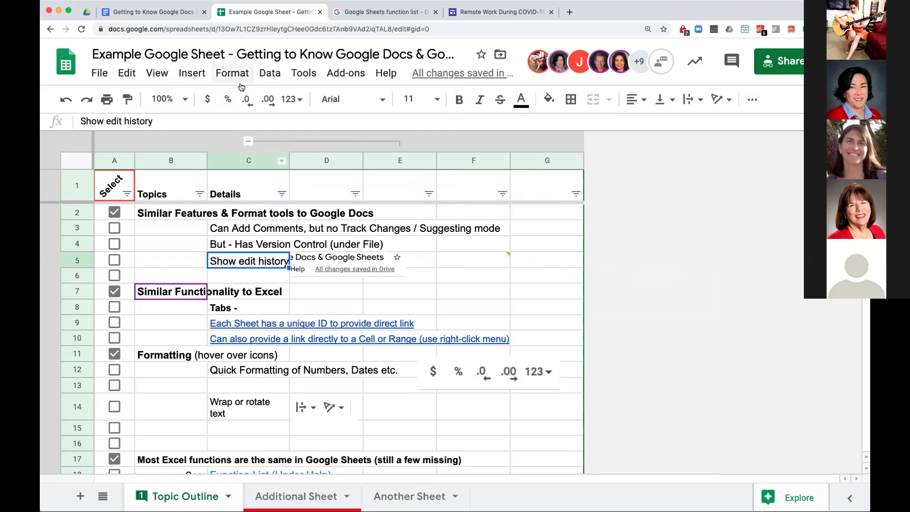
{"action": "left_click", "coordinate": [156, 73]}
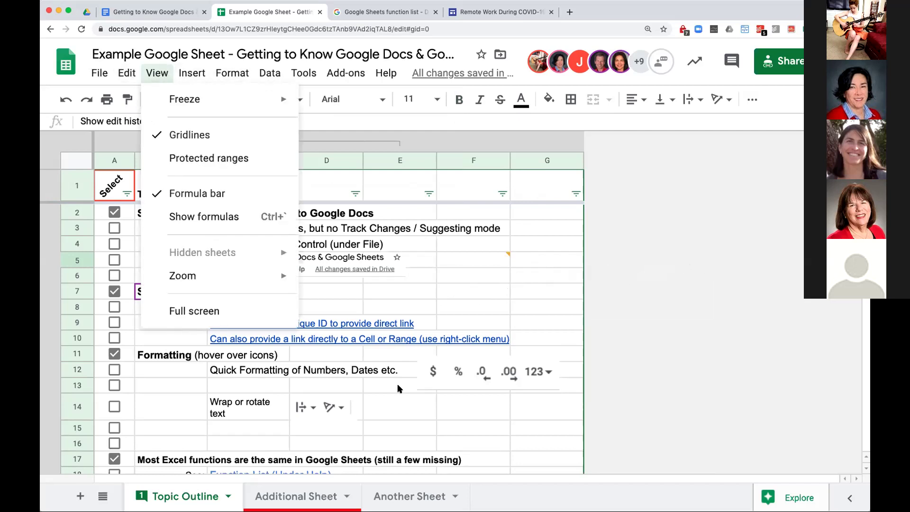
{"action": "left_click", "coordinate": [383, 313]}
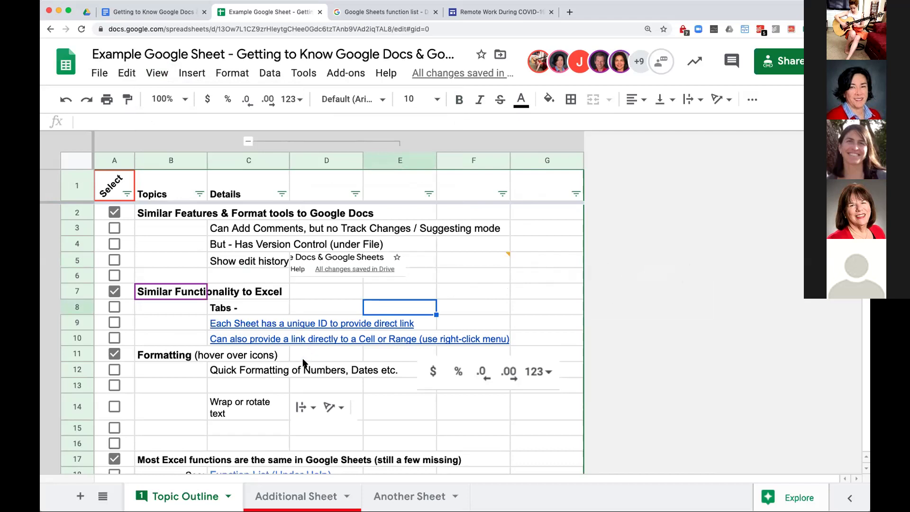
Step: Find the Function List note in row 18 and show where the function list and keyboard shortcuts are found in the help options
{"action": "scroll", "coordinate": [288, 394], "scroll_direction": "down", "scroll_amount": 1}
{"action": "scroll", "coordinate": [288, 394], "scroll_direction": "down", "scroll_amount": 2}
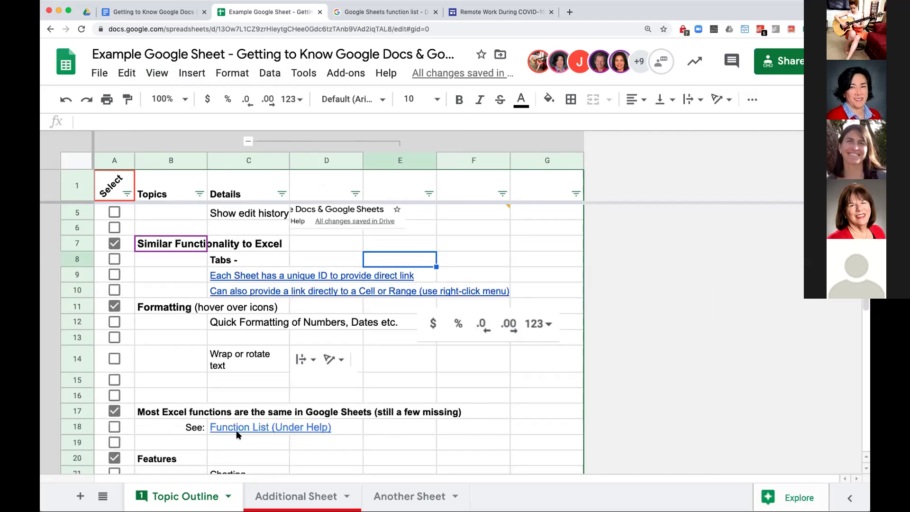
{"action": "mouse_move", "coordinate": [231, 431]}
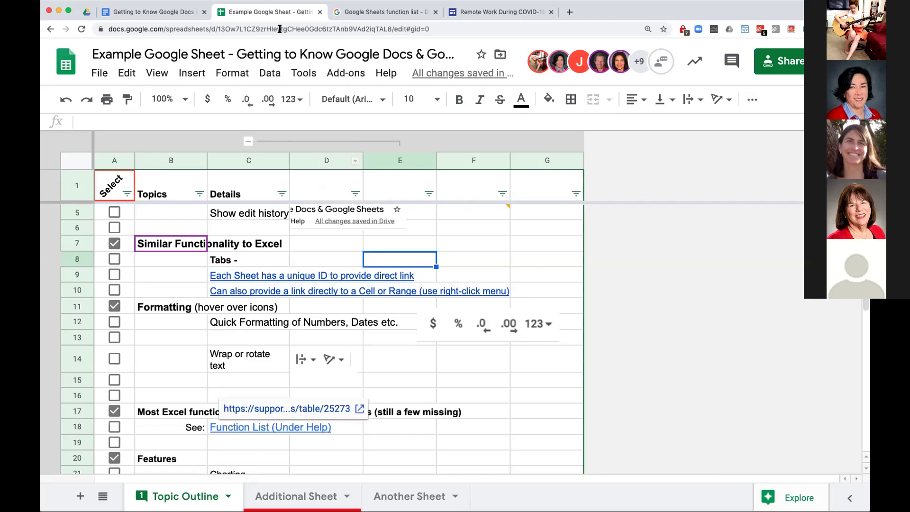
{"action": "left_click", "coordinate": [383, 75]}
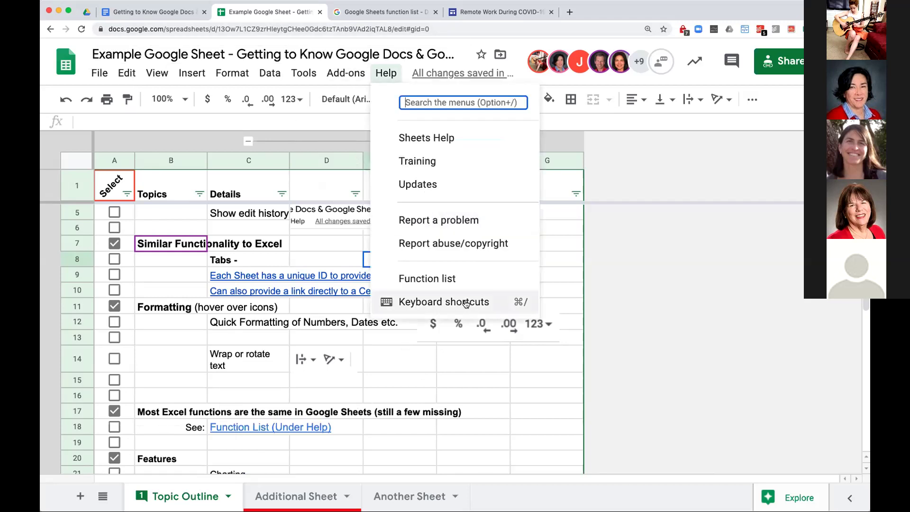
{"action": "left_click", "coordinate": [439, 303]}
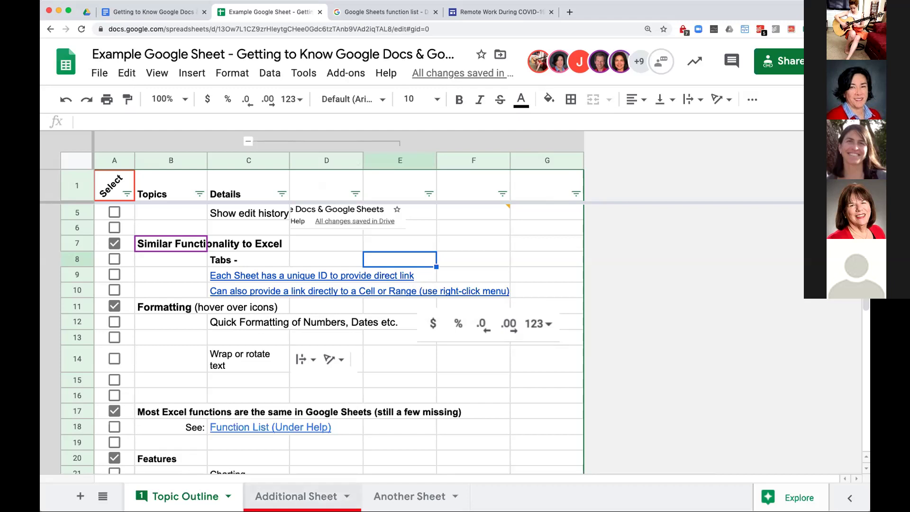
Step: Switch to the Getting to Know Google Docs & Google Sheets document and go to the Integrations, Add-ons, and More section
{"action": "left_click", "coordinate": [157, 12]}
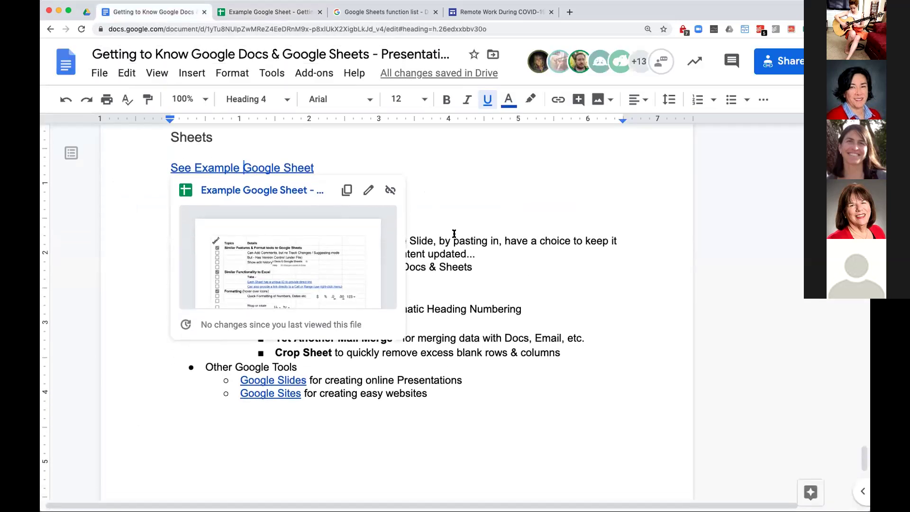
{"action": "left_click_drag", "start_coordinate": [453, 234], "coordinate": [453, 241]}
{"action": "scroll", "coordinate": [443, 360], "scroll_direction": "down", "scroll_amount": 2}
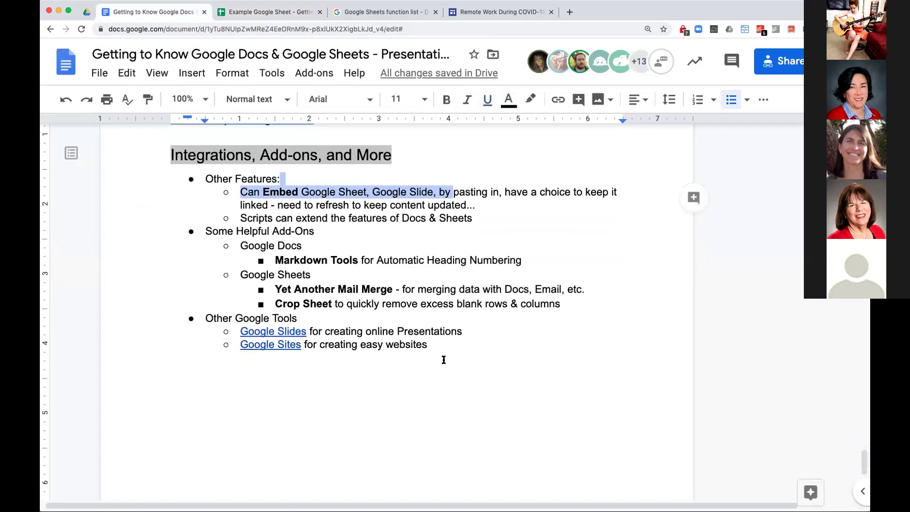
{"action": "left_click", "coordinate": [343, 247]}
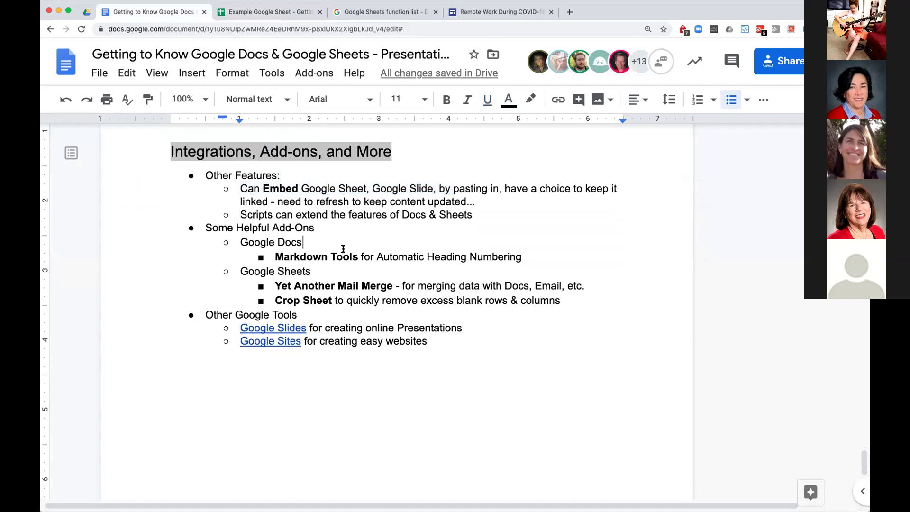
Step: Copy the range B7:C10, Similar Functionality to Excel, from the Topic Outline sheet of the example spreadsheet
{"action": "left_click", "coordinate": [273, 14]}
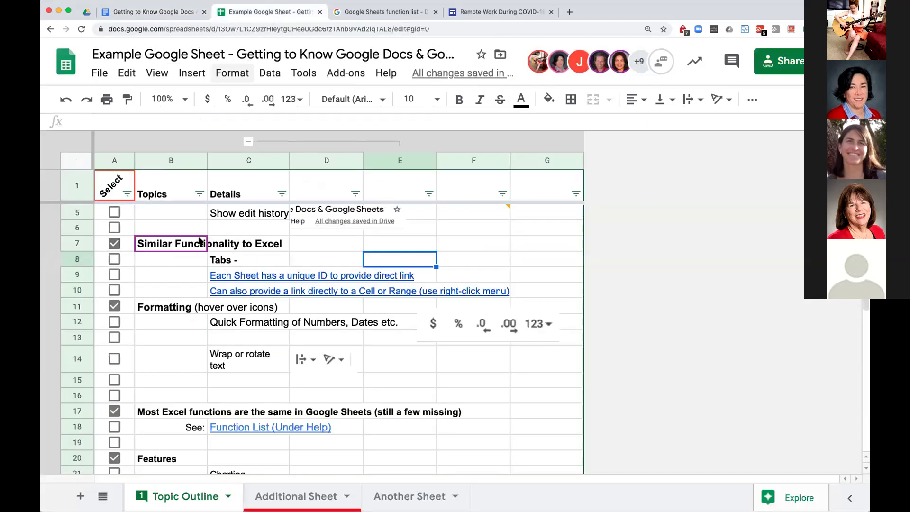
{"action": "left_click", "coordinate": [160, 246]}
{"action": "left_click_drag", "start_coordinate": [160, 246], "coordinate": [281, 292]}
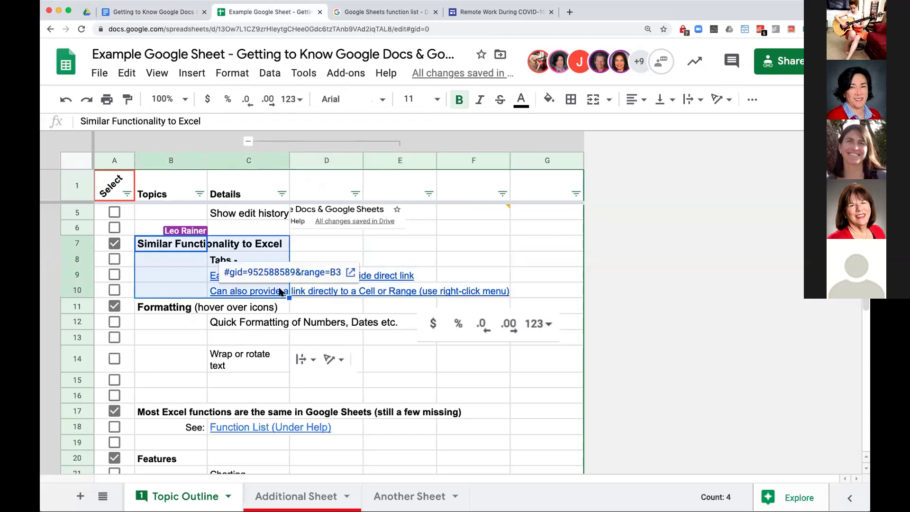
{"action": "right_click", "coordinate": [270, 258]}
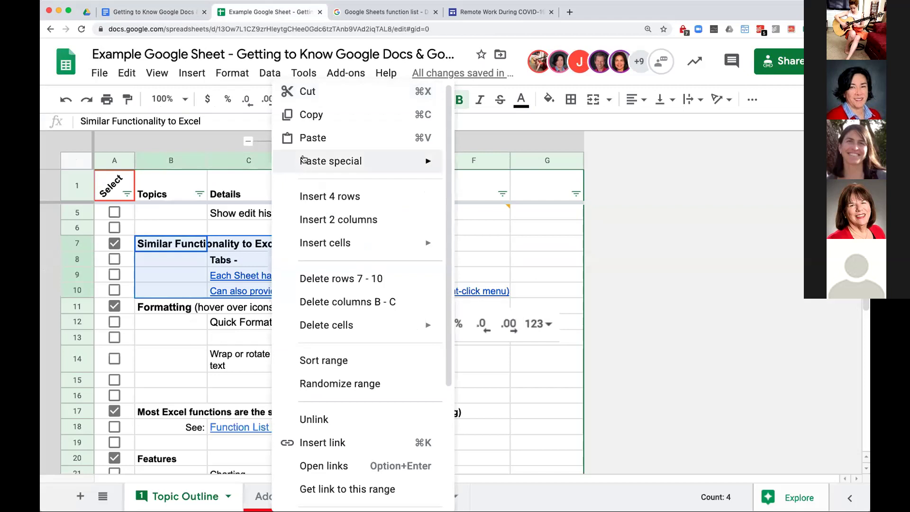
{"action": "left_click", "coordinate": [311, 115]}
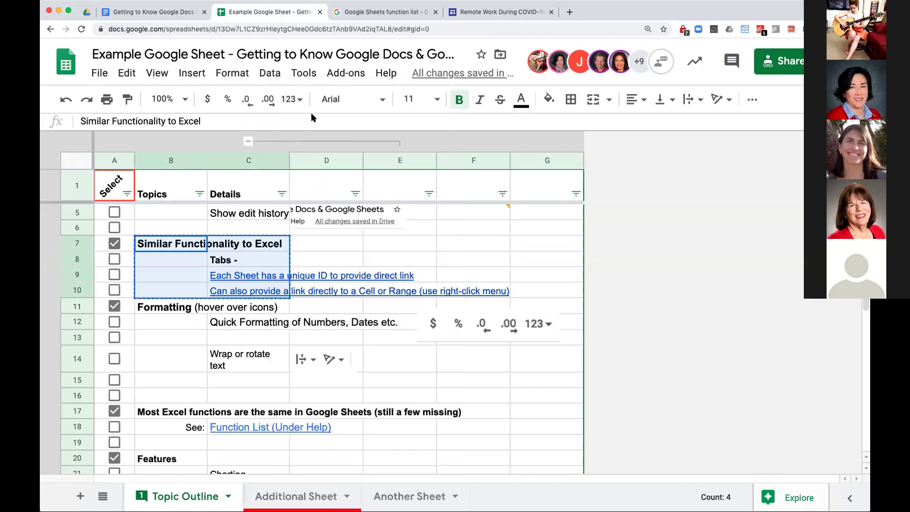
Step: Paste the copied range into the presentation document below the Google Sites bullet as a table linked to the spreadsheet
{"action": "left_click", "coordinate": [136, 13]}
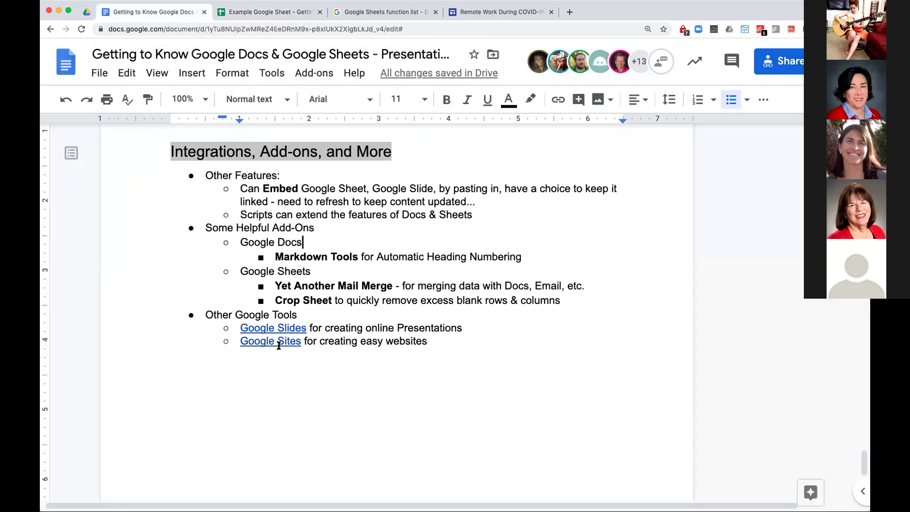
{"action": "left_click", "coordinate": [260, 341]}
{"action": "left_click", "coordinate": [385, 356]}
{"action": "key", "text": "Return"}
{"action": "key", "text": "shift+Tab"}
{"action": "key", "text": "BackSpace"}
{"action": "key", "text": "super+v"}
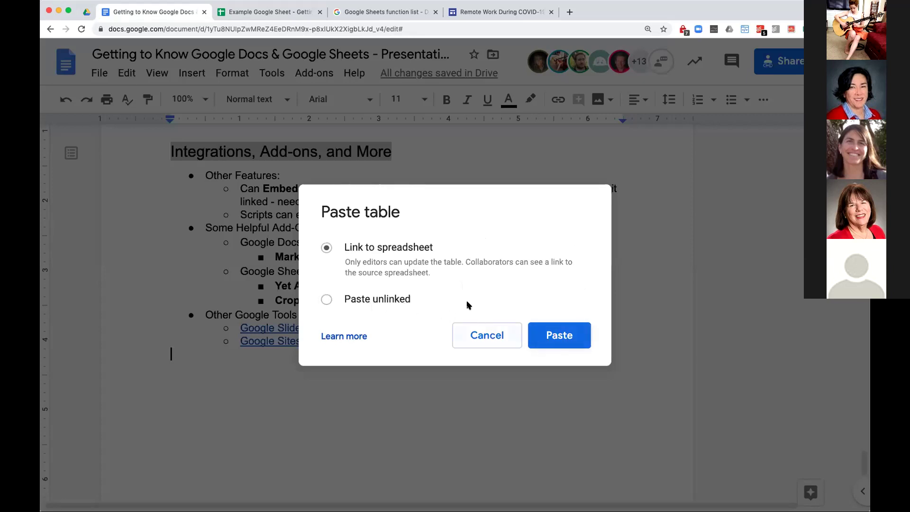
{"action": "left_click", "coordinate": [550, 337]}
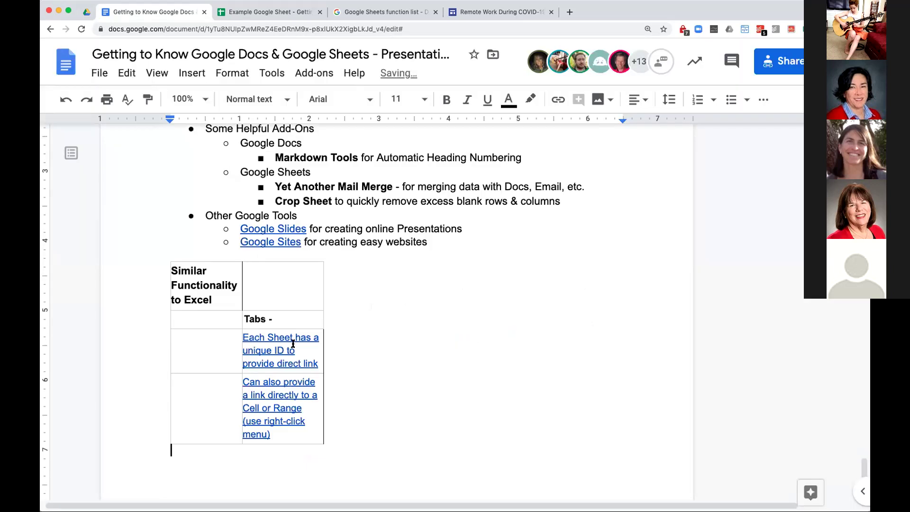
Step: Show the link options of the pasted table, close them, and return to the Integrations, Add-ons, and More notes
{"action": "left_click", "coordinate": [244, 286]}
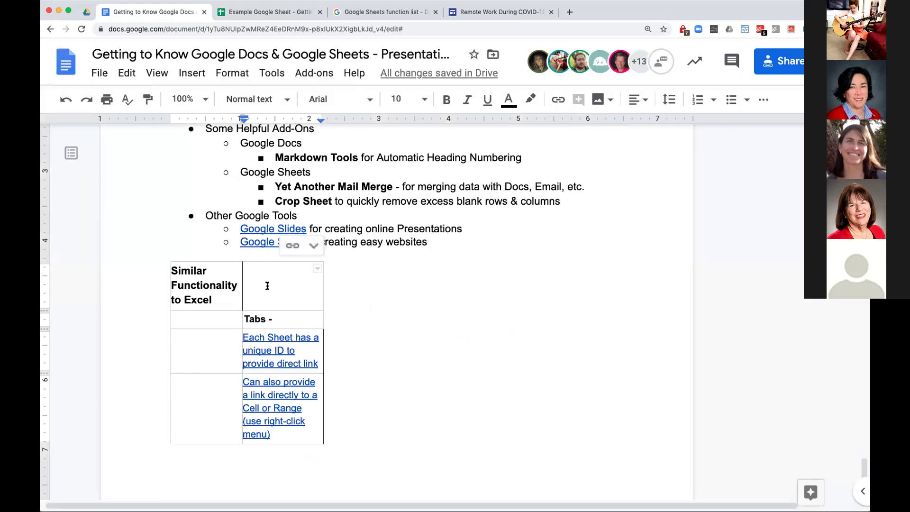
{"action": "left_click", "coordinate": [314, 247]}
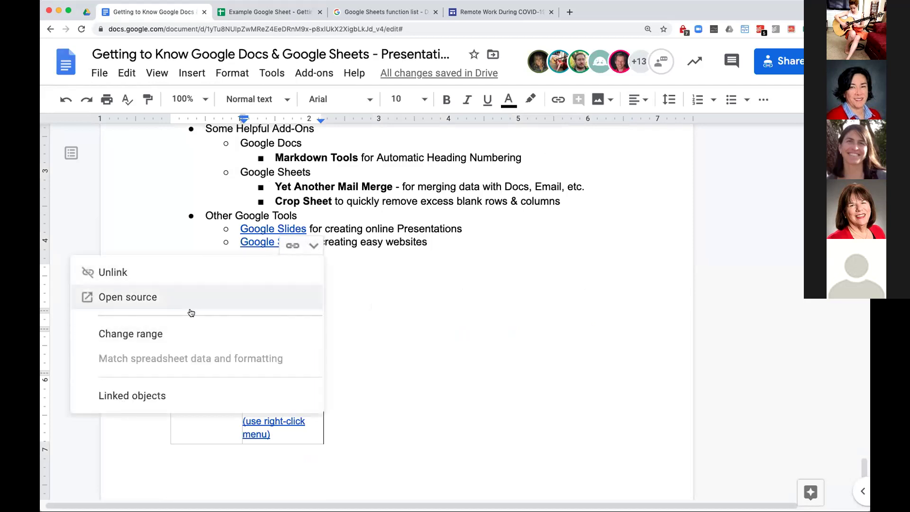
{"action": "left_click", "coordinate": [390, 323]}
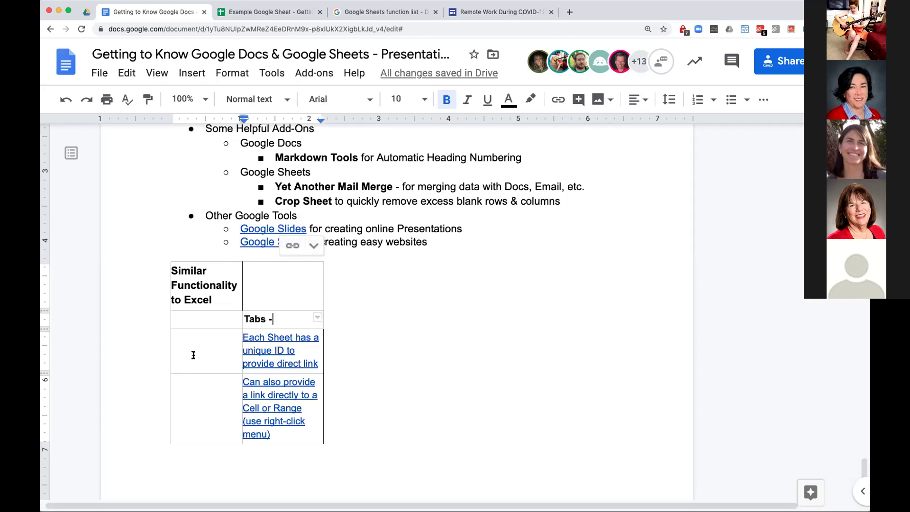
{"action": "scroll", "coordinate": [402, 339], "scroll_direction": "up", "scroll_amount": 2}
{"action": "scroll", "coordinate": [403, 340], "scroll_direction": "up", "scroll_amount": 2}
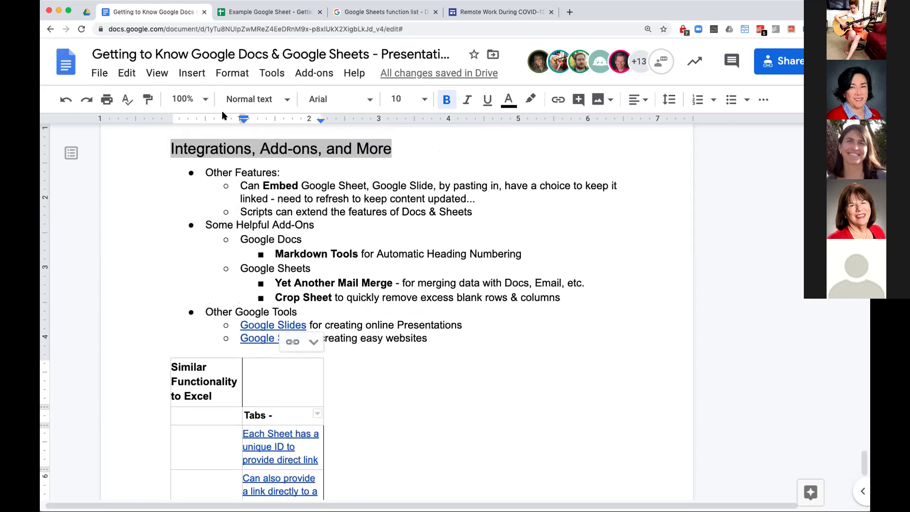
{"action": "scroll", "coordinate": [303, 191], "scroll_direction": "right", "scroll_amount": 2}
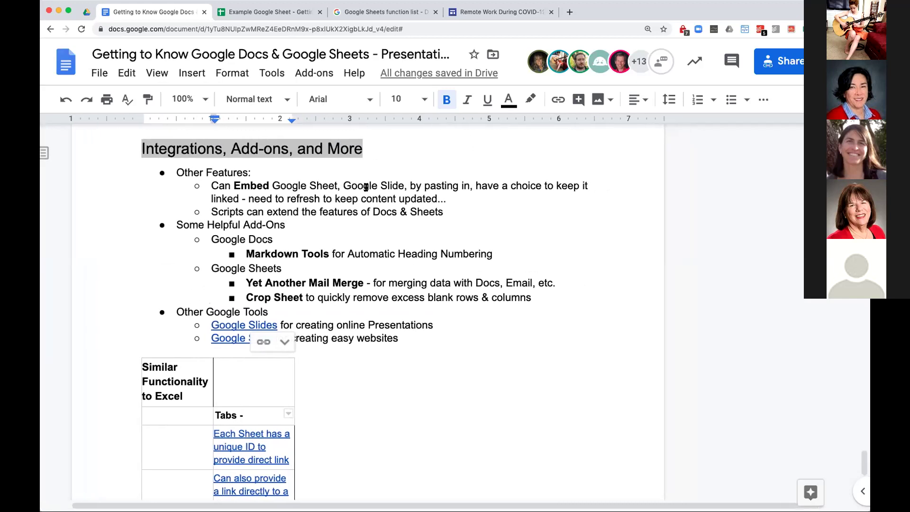
Step: Highlight the bullet about scripts extending Docs & Sheets and show where the Script editor is found, without opening it
{"action": "scroll", "coordinate": [256, 205], "scroll_direction": "down", "scroll_amount": 1}
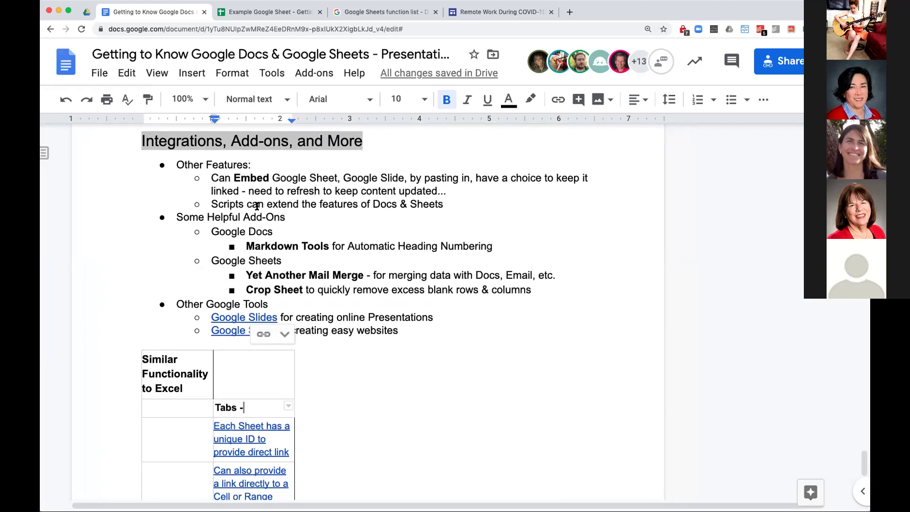
{"action": "left_click_drag", "start_coordinate": [206, 204], "coordinate": [450, 202]}
{"action": "left_click", "coordinate": [273, 74]}
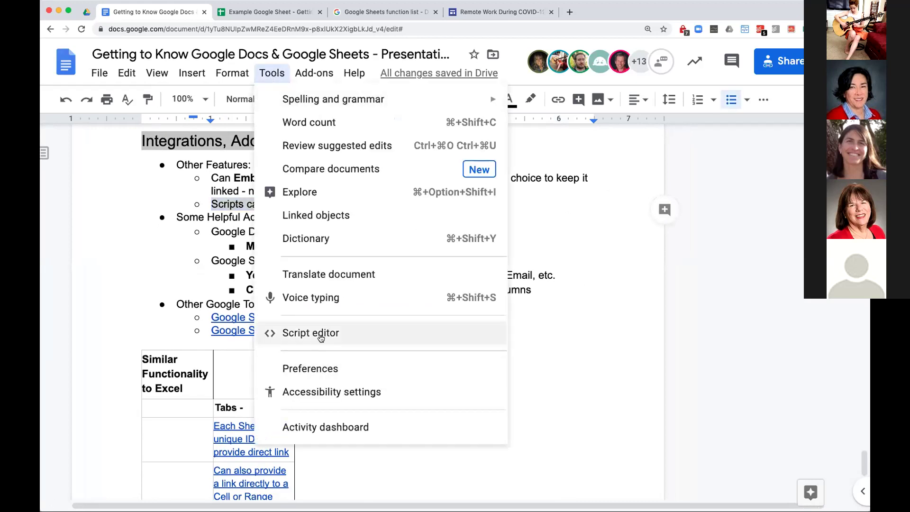
{"action": "left_click", "coordinate": [223, 203]}
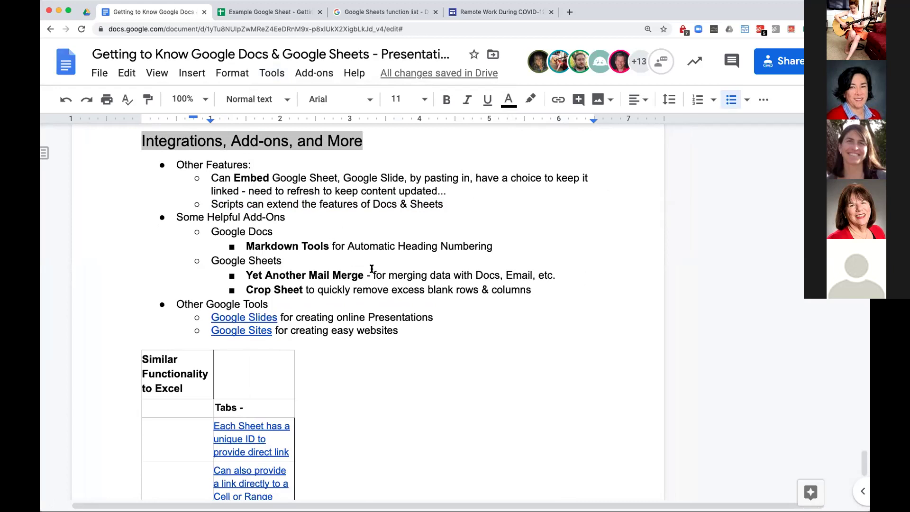
Step: Highlight the Google Docs add-on notes and show the heading numbering formats offered by the Markdown Tools add-on
{"action": "scroll", "coordinate": [372, 269], "scroll_direction": "down", "scroll_amount": 2}
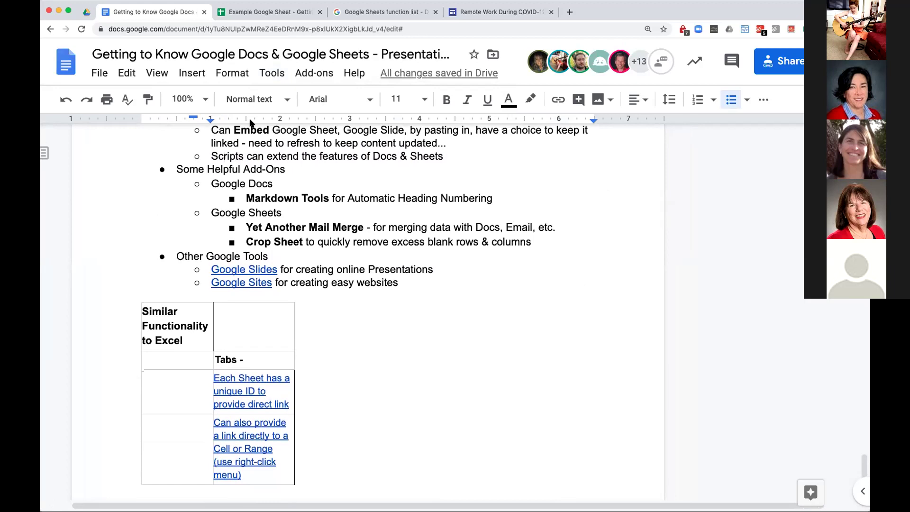
{"action": "left_click_drag", "start_coordinate": [213, 183], "coordinate": [492, 195]}
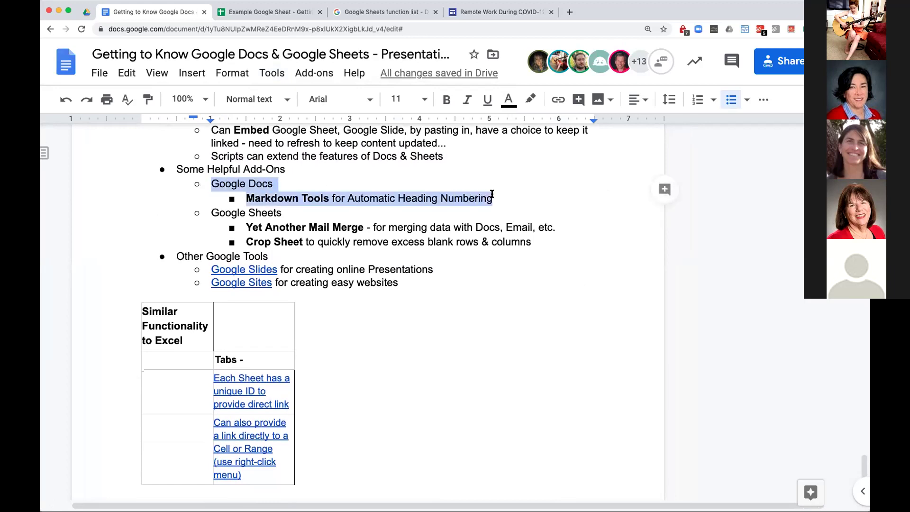
{"action": "left_click", "coordinate": [307, 74]}
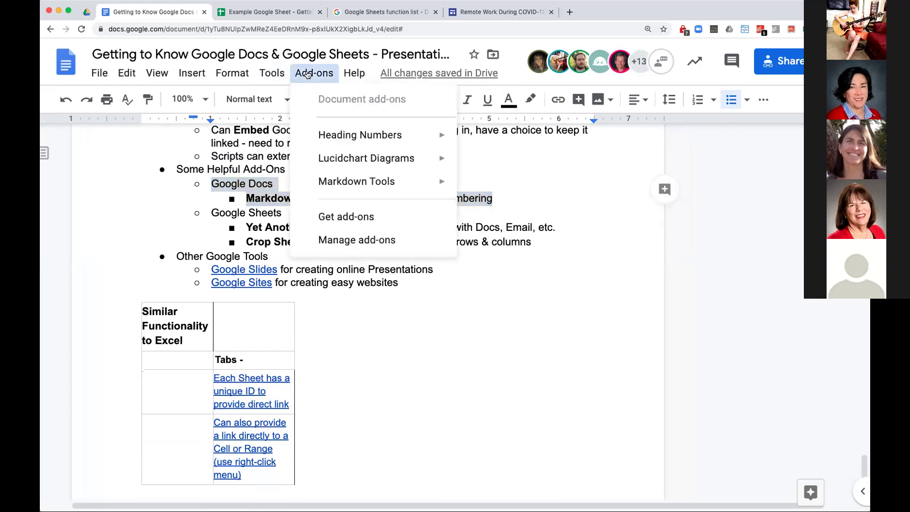
{"action": "mouse_move", "coordinate": [341, 182]}
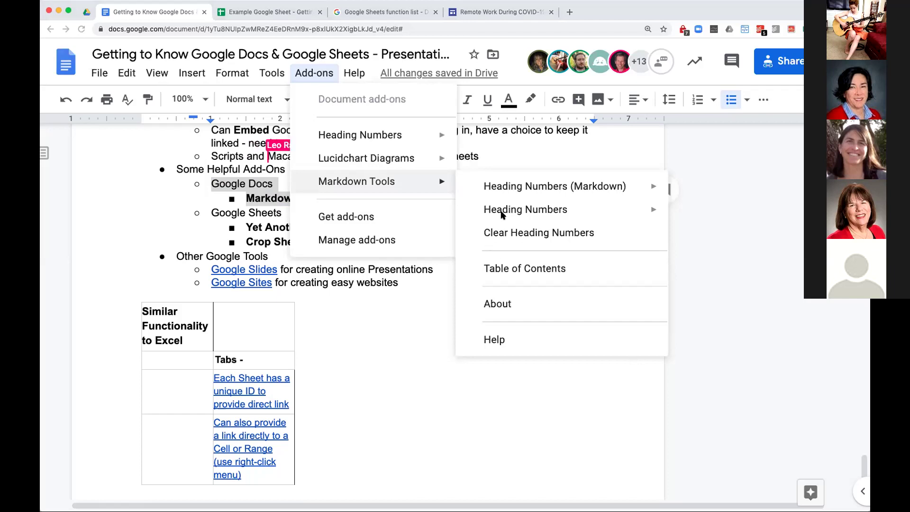
{"action": "mouse_move", "coordinate": [570, 215]}
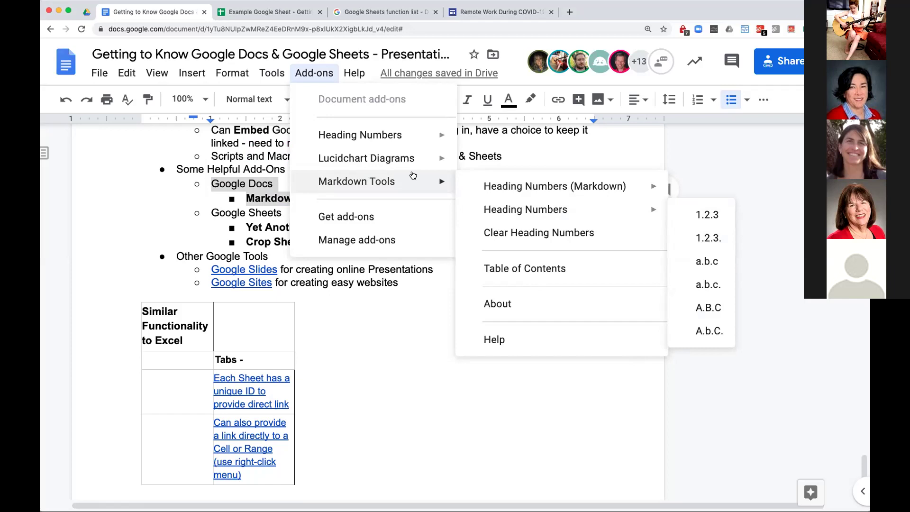
{"action": "left_click", "coordinate": [229, 217]}
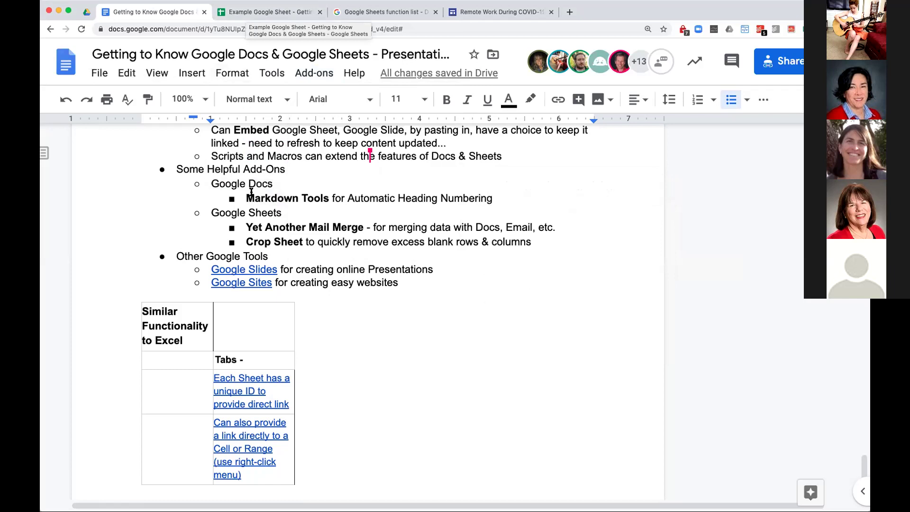
Step: Highlight Yet Another Mail Merge in the notes and show the Yet Another Mail Merge and Crop Sheet add-on options in the example spreadsheet
{"action": "left_click_drag", "start_coordinate": [246, 227], "coordinate": [360, 232]}
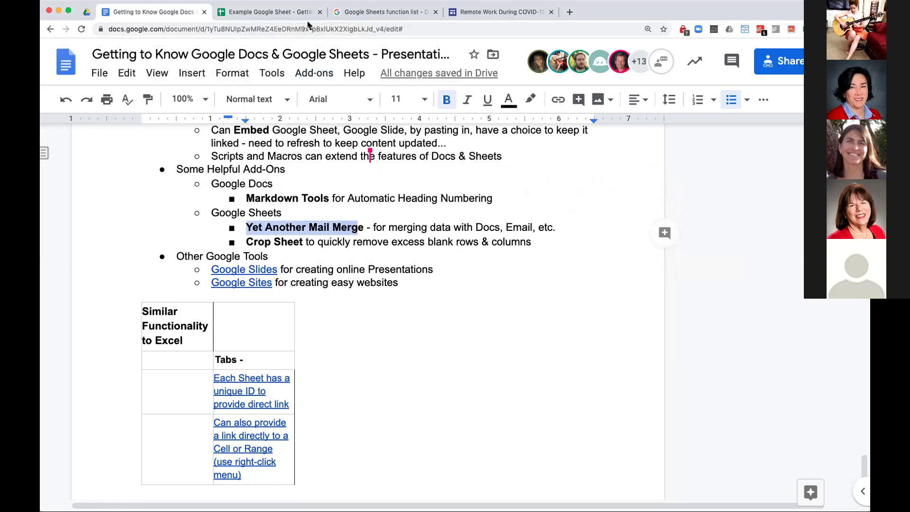
{"action": "left_click", "coordinate": [259, 14]}
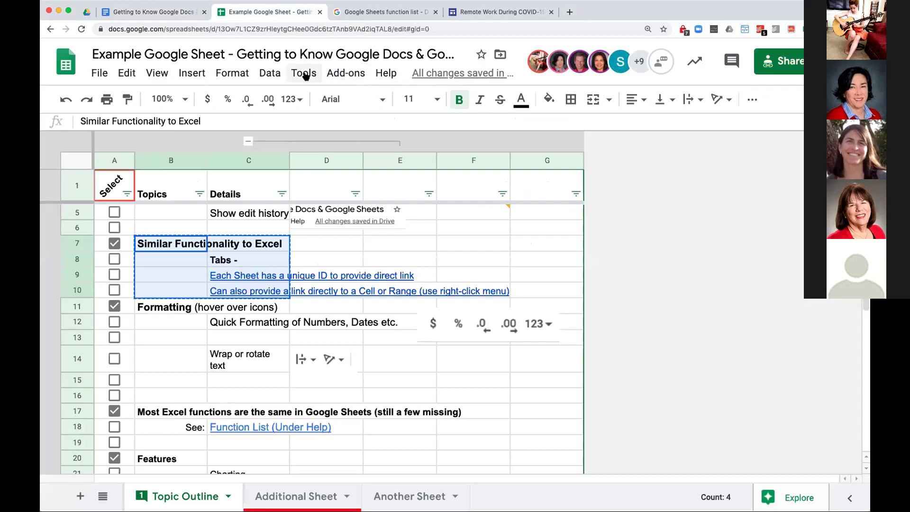
{"action": "left_click", "coordinate": [333, 75]}
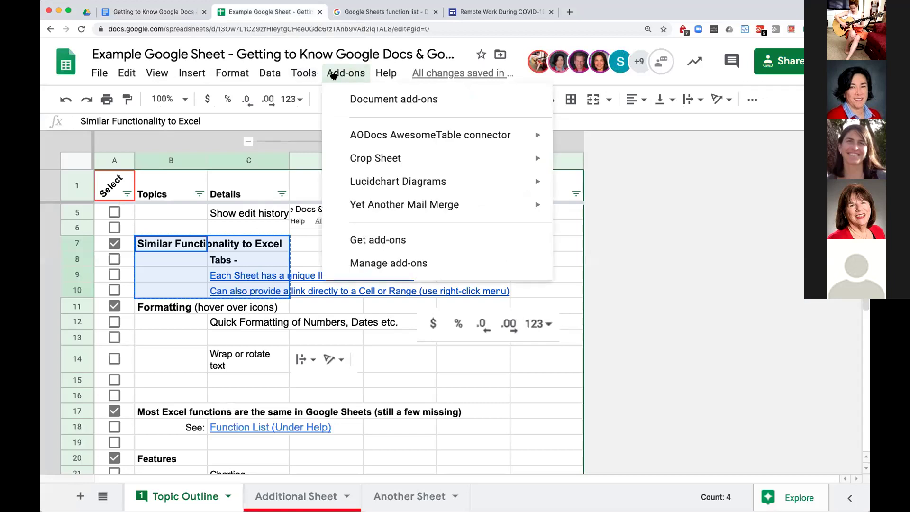
{"action": "mouse_move", "coordinate": [431, 210]}
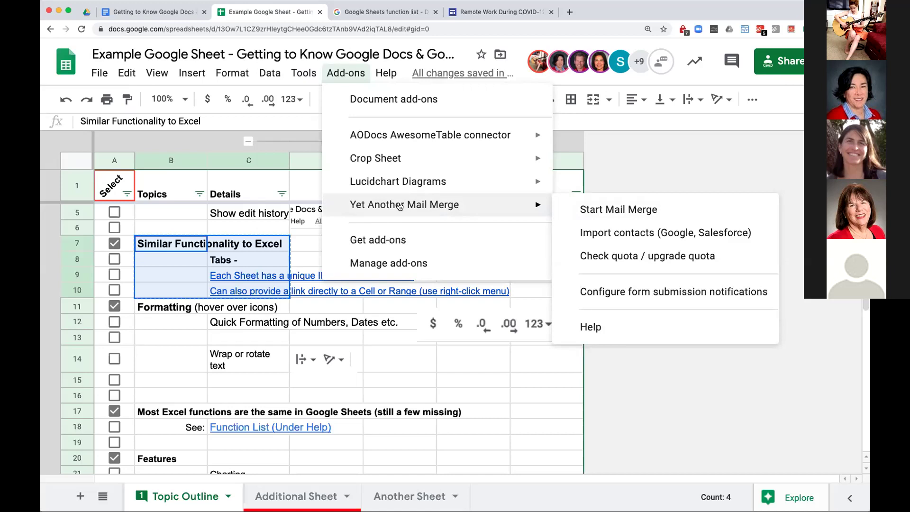
{"action": "mouse_move", "coordinate": [392, 157]}
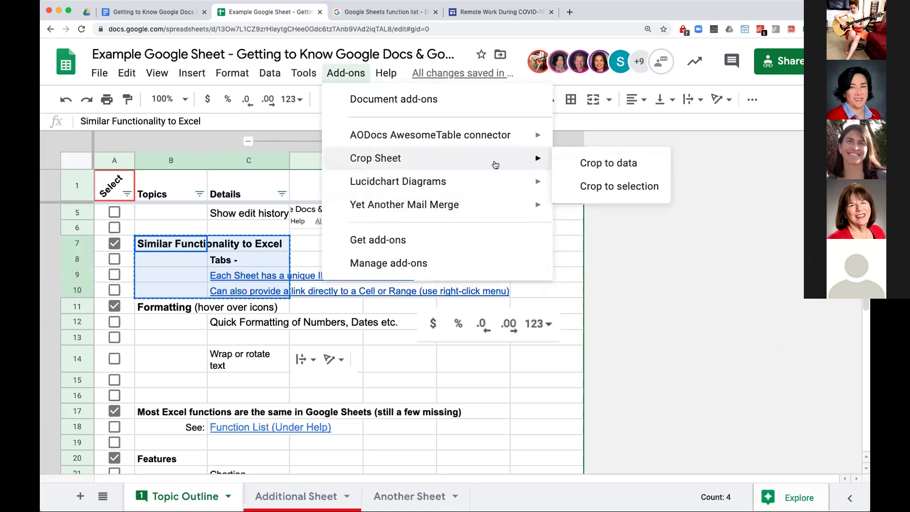
{"action": "left_click", "coordinate": [466, 428]}
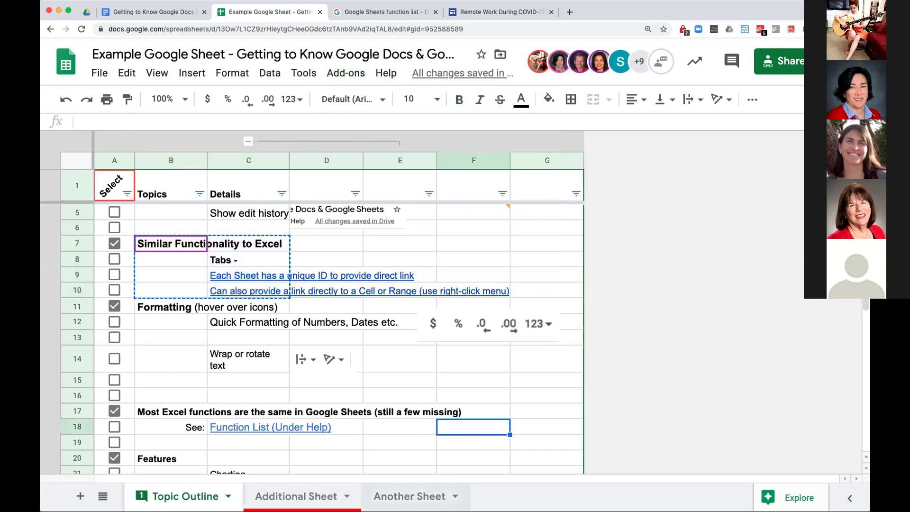
Step: Crop Another Sheet to its data with the Crop Sheet add-on, removing the excess blank rows and columns
{"action": "left_click", "coordinate": [409, 497]}
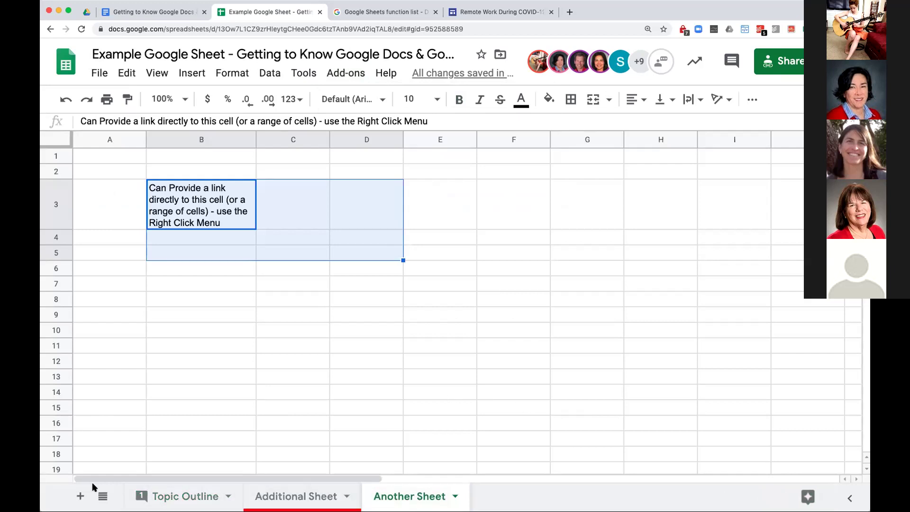
{"action": "scroll", "coordinate": [389, 381], "scroll_direction": "down", "scroll_amount": 15}
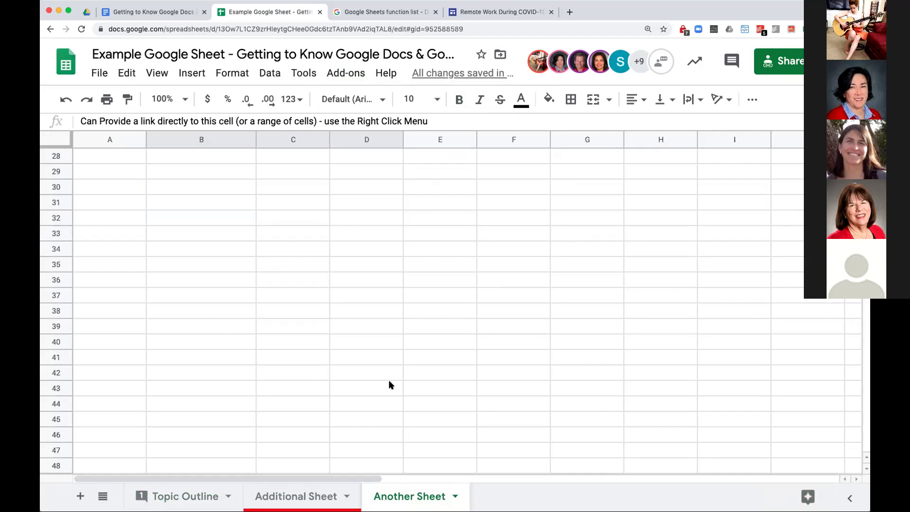
{"action": "scroll", "coordinate": [388, 384], "scroll_direction": "down", "scroll_amount": 10}
{"action": "scroll", "coordinate": [389, 384], "scroll_direction": "up", "scroll_amount": 14}
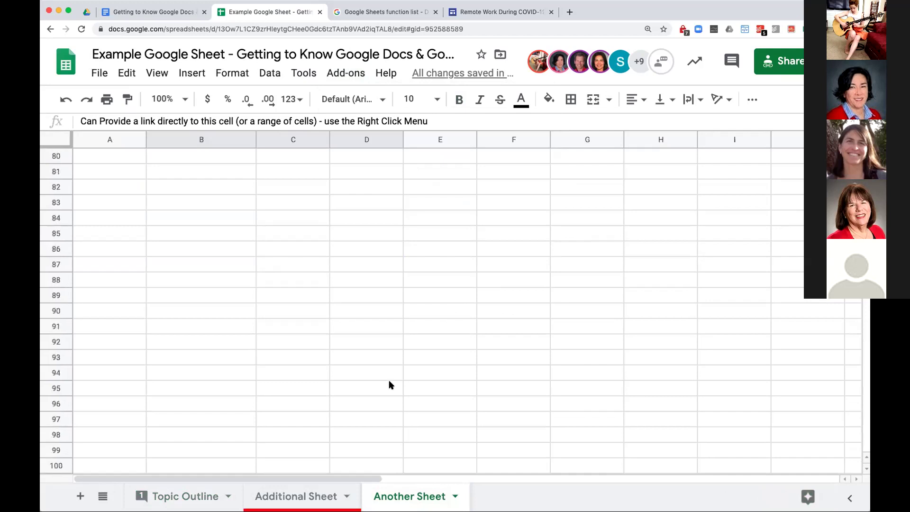
{"action": "scroll", "coordinate": [389, 384], "scroll_direction": "up", "scroll_amount": 12}
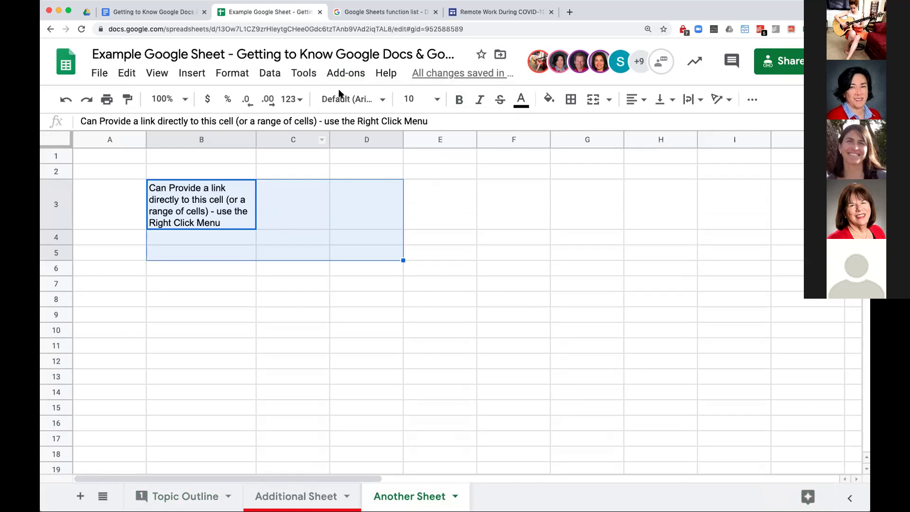
{"action": "left_click", "coordinate": [345, 73]}
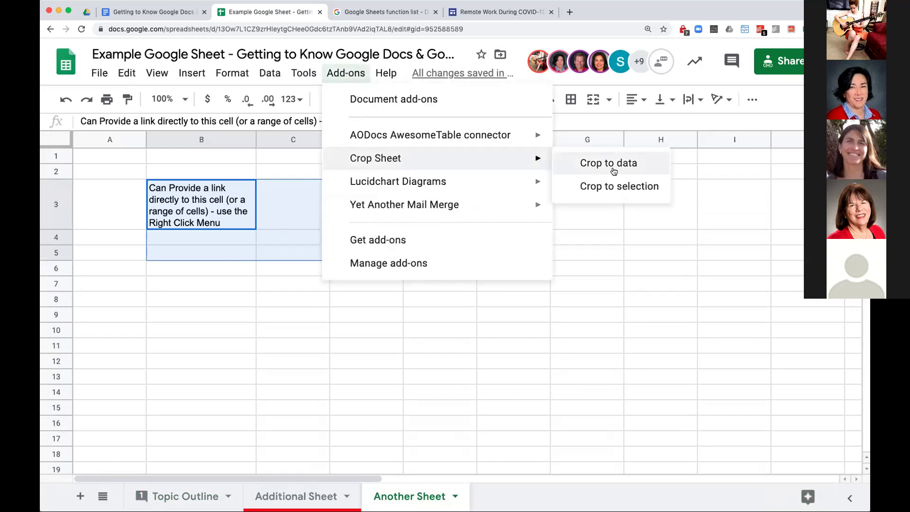
{"action": "left_click", "coordinate": [246, 314]}
{"action": "left_click", "coordinate": [346, 73]}
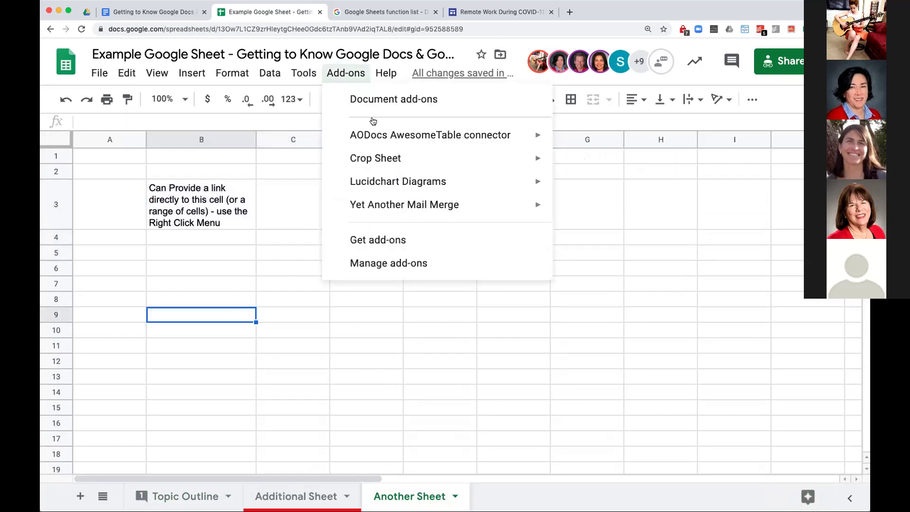
{"action": "mouse_move", "coordinate": [386, 159]}
{"action": "left_click", "coordinate": [635, 165]}
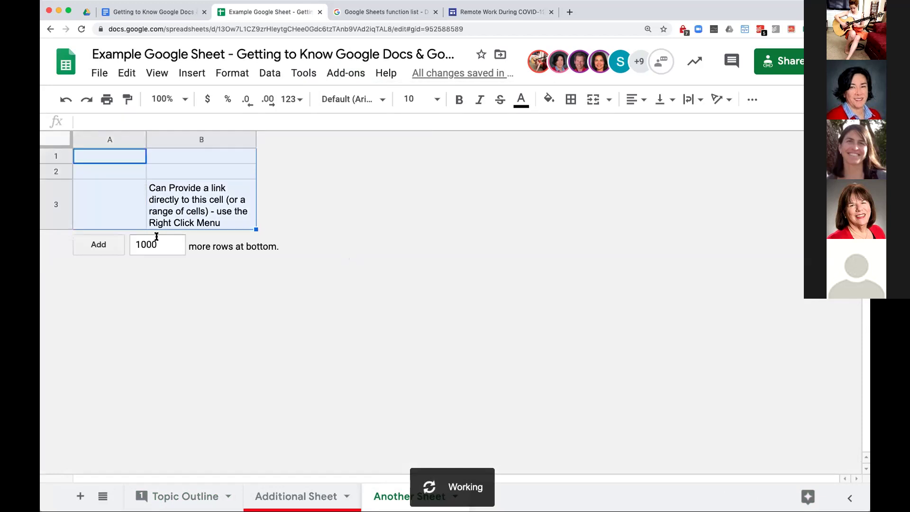
Step: Show the options for inserting a column beside column B of the cropped sheet, and close them without inserting anything
{"action": "left_click", "coordinate": [174, 201]}
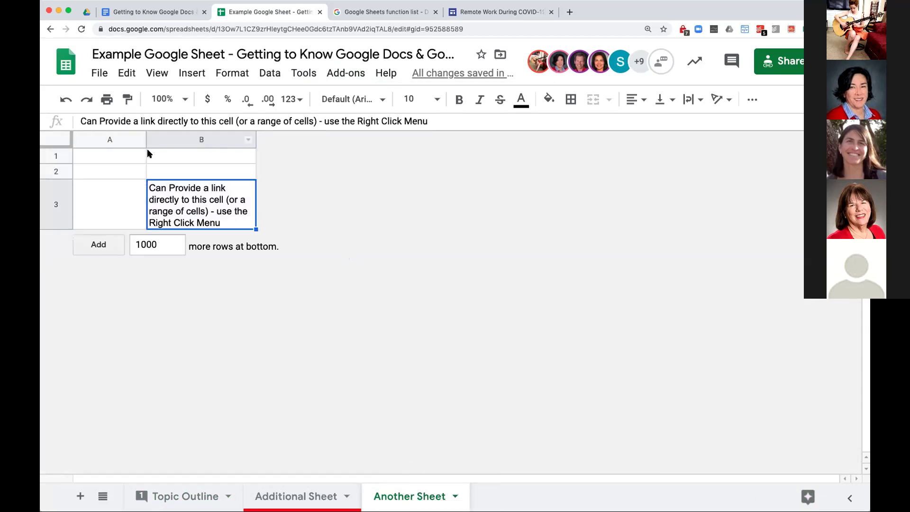
{"action": "right_click", "coordinate": [199, 139]}
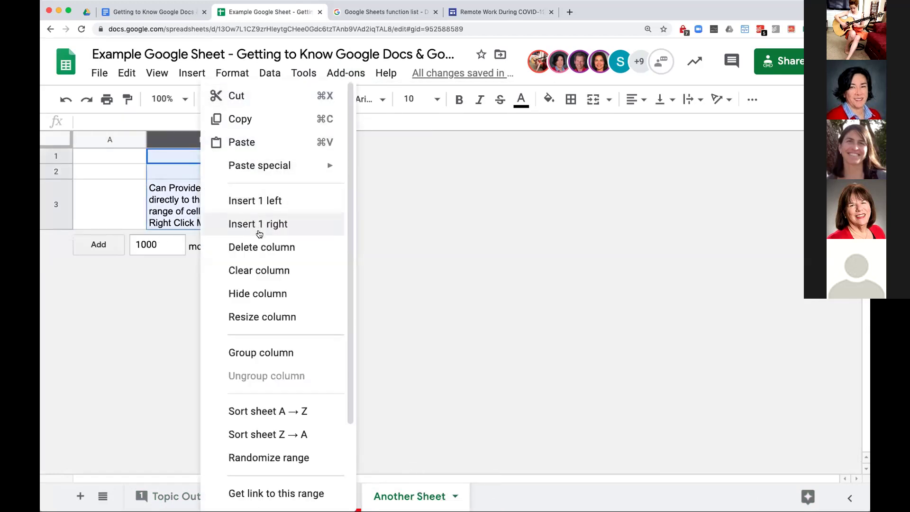
{"action": "left_click", "coordinate": [172, 177]}
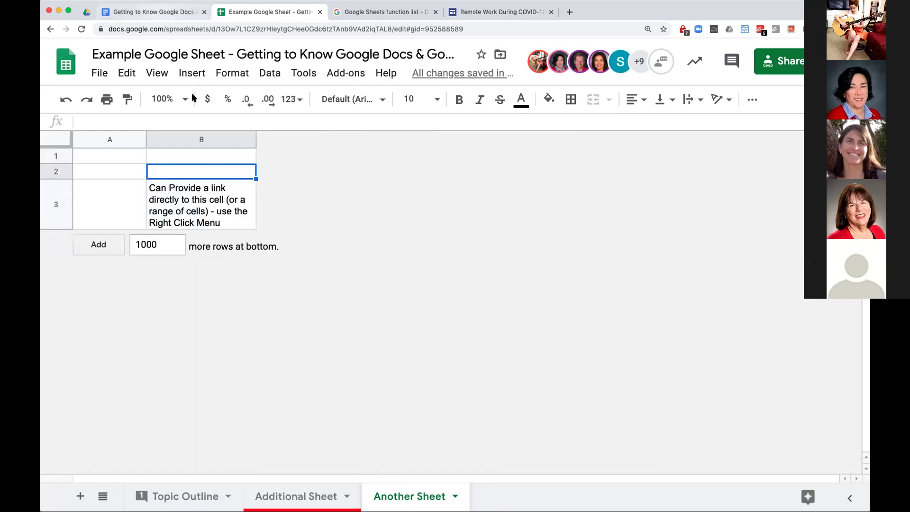
Step: Return to the presentation document and review the Other Google Tools bullets on Google Slides and Google Sites
{"action": "key", "text": "ctrl+shift+Tab"}
{"action": "scroll", "coordinate": [434, 411], "scroll_direction": "down", "scroll_amount": 1}
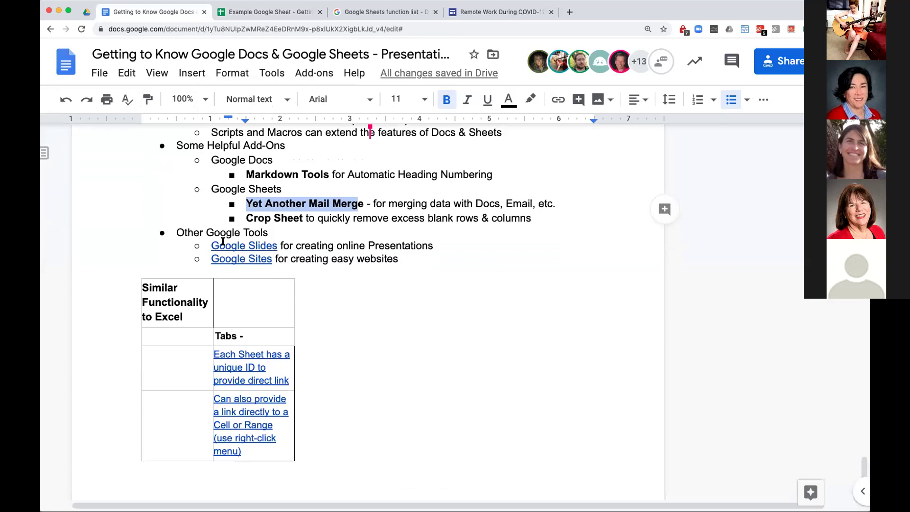
{"action": "left_click", "coordinate": [372, 245]}
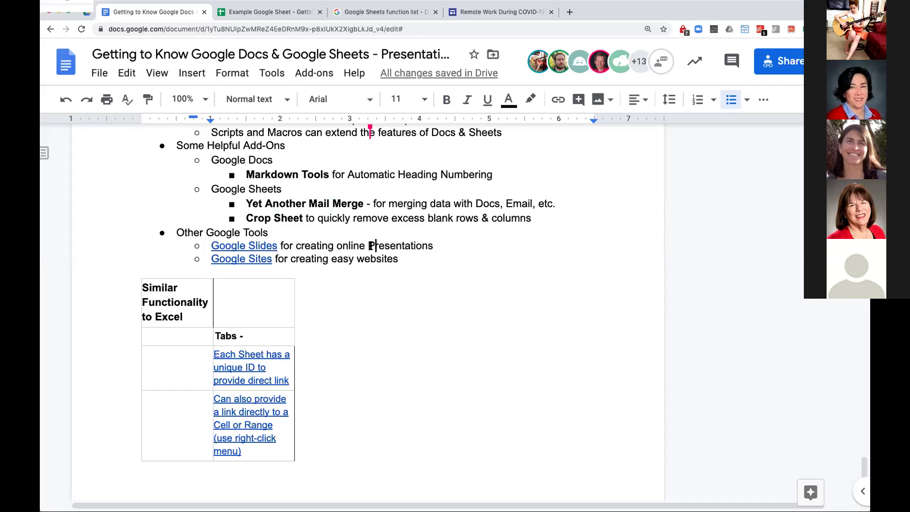
{"action": "scroll", "coordinate": [660, 406], "scroll_direction": "left", "scroll_amount": 1}
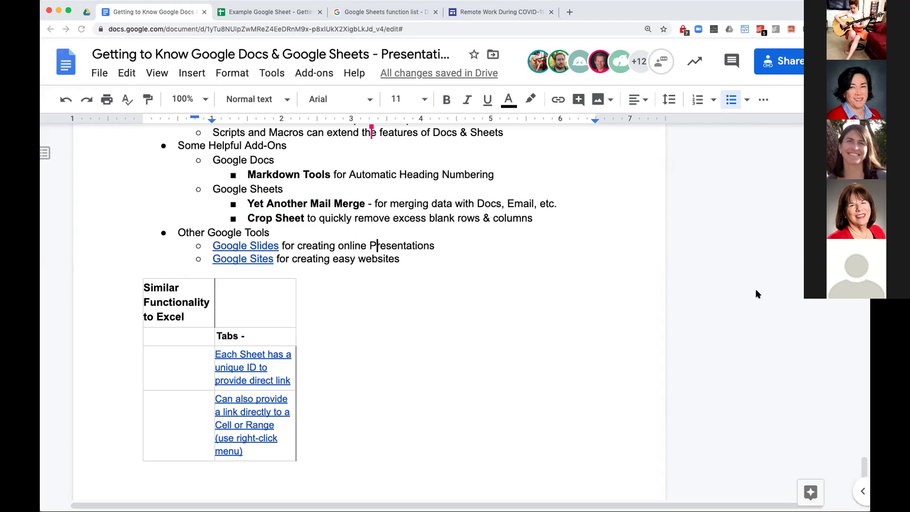
{"action": "scroll", "coordinate": [355, 189], "scroll_direction": "up", "scroll_amount": 2}
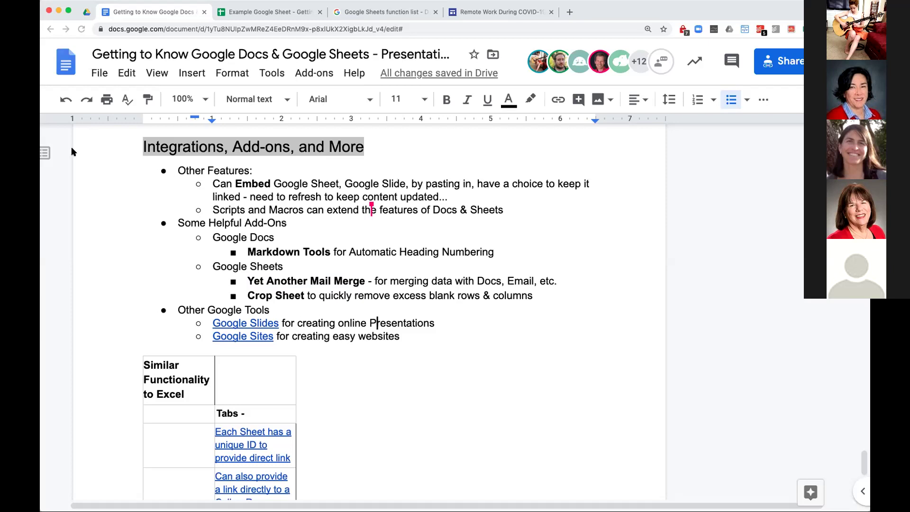
Step: Switch to Google Drive, browse the KLS Google Drive folder and the top level of My Drive, and select the Untitled document
{"action": "left_click", "coordinate": [86, 14]}
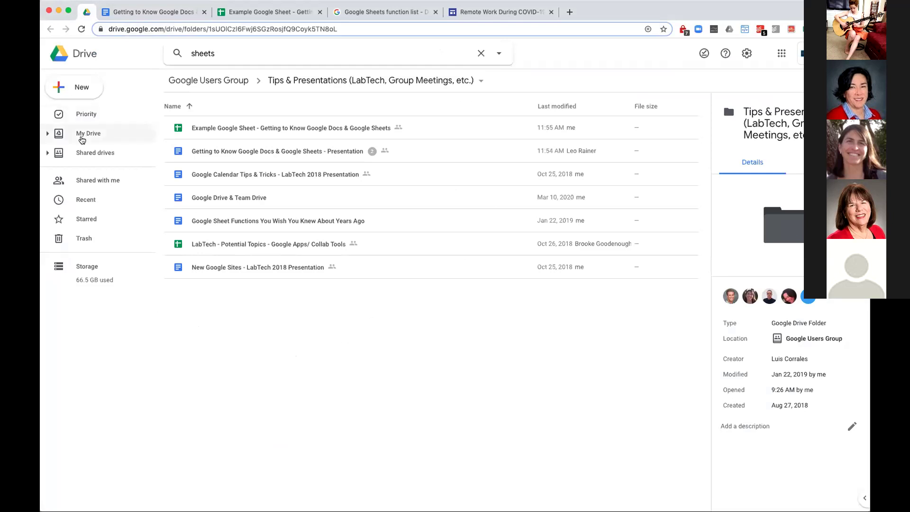
{"action": "left_click", "coordinate": [48, 134]}
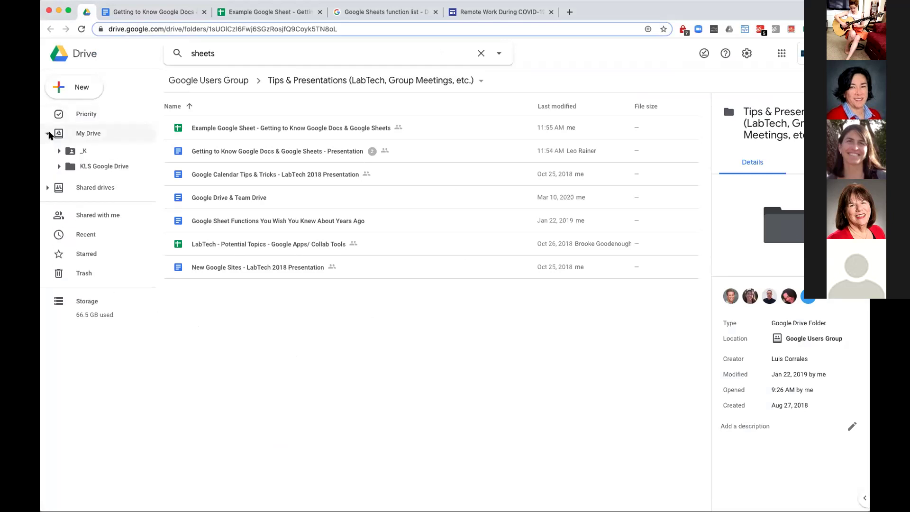
{"action": "left_click", "coordinate": [259, 132]}
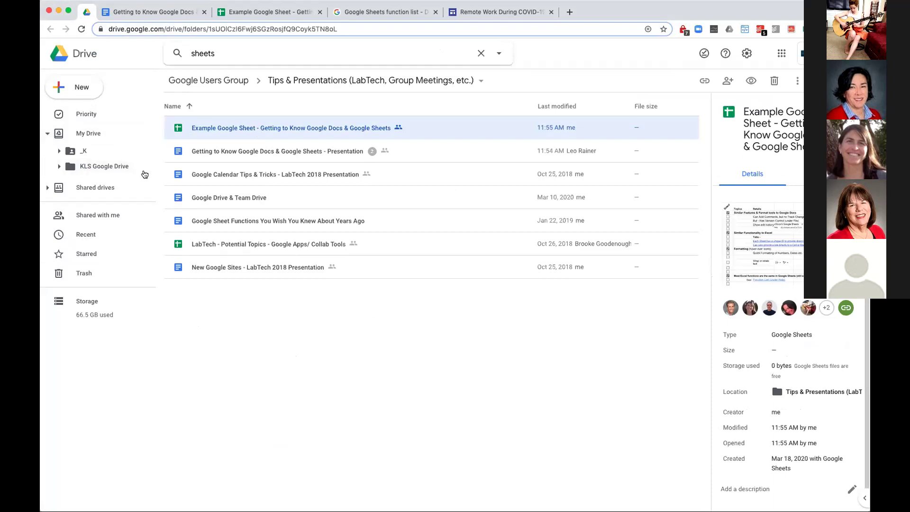
{"action": "left_click", "coordinate": [106, 169]}
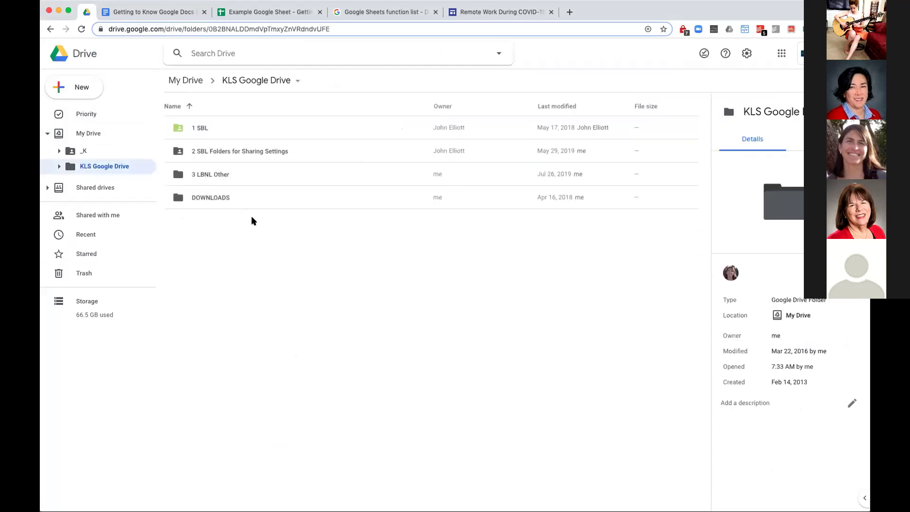
{"action": "left_click", "coordinate": [86, 134]}
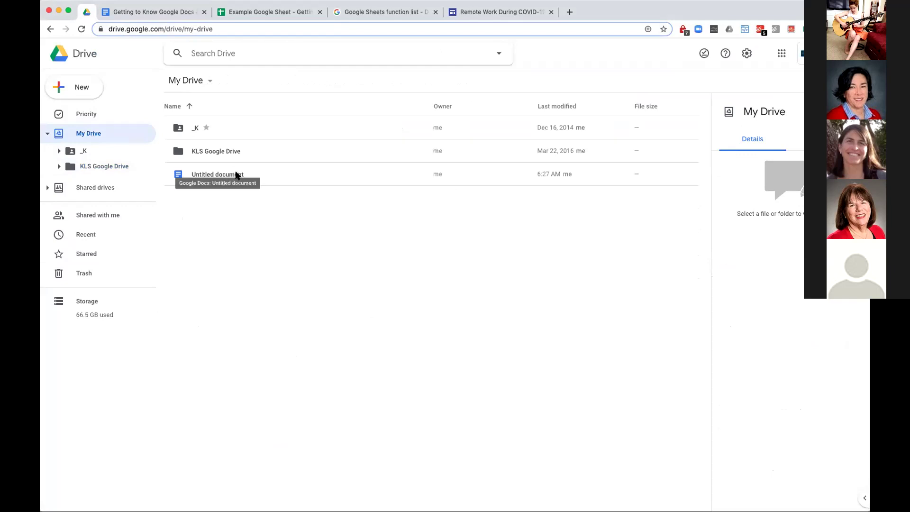
{"action": "left_click", "coordinate": [236, 175]}
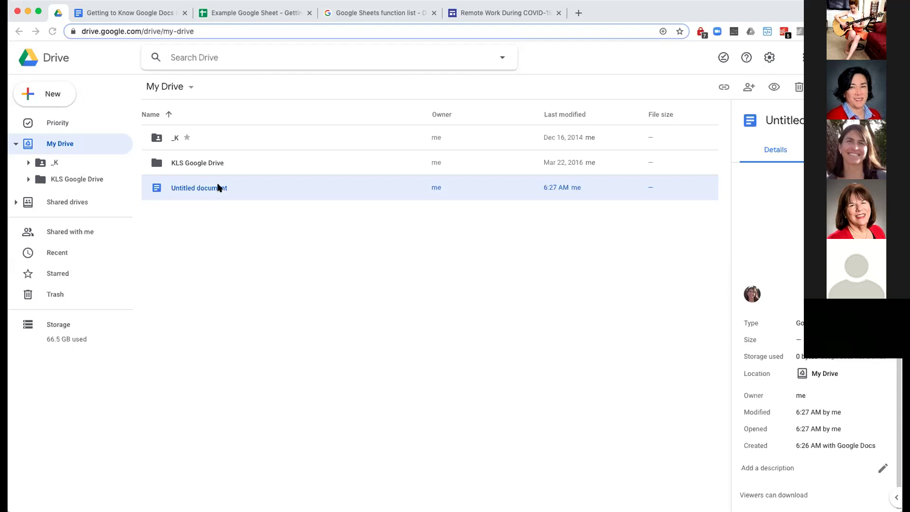
Step: Add the Untitled document to the KLS Google Drive folder while keeping it in My Drive
{"action": "left_click_drag", "start_coordinate": [223, 188], "coordinate": [75, 279]}
{"action": "left_click_drag", "start_coordinate": [135, 155], "coordinate": [180, 165]}
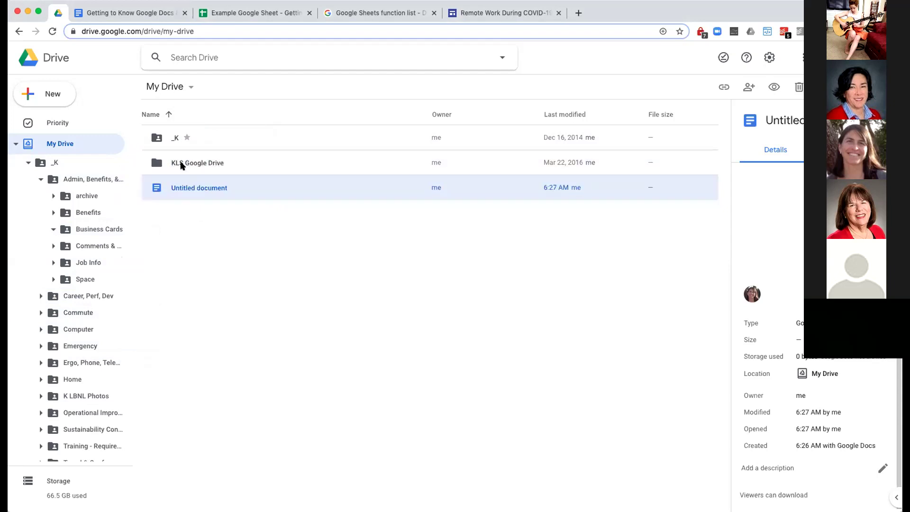
{"action": "left_click", "coordinate": [27, 163]}
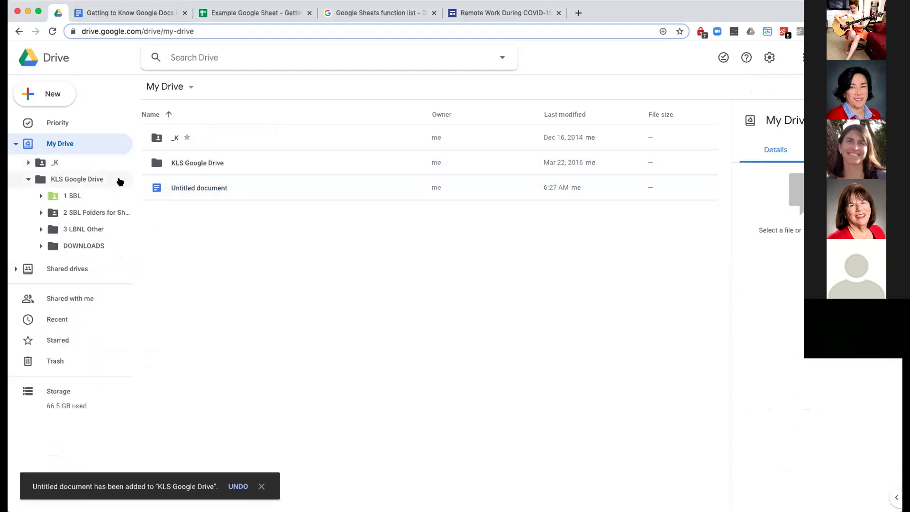
Step: Check the Untitled document's locations from within the KLS Google Drive folder, and briefly show the list of shared drives
{"action": "left_click", "coordinate": [195, 163]}
{"action": "double_click", "coordinate": [195, 163]}
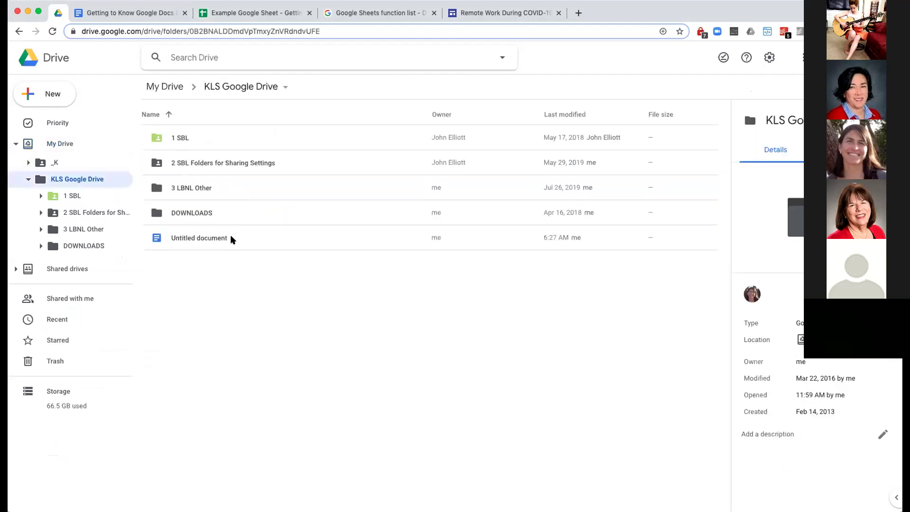
{"action": "left_click", "coordinate": [183, 239]}
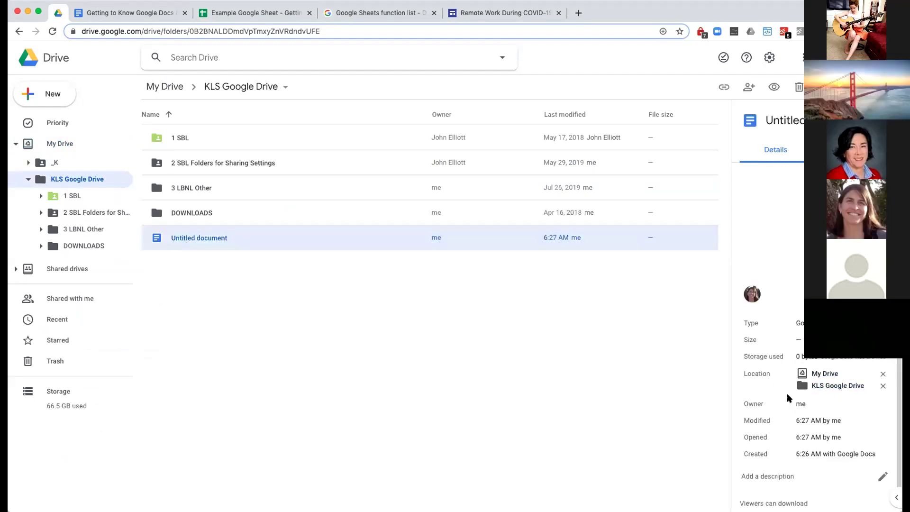
{"action": "left_click_drag", "start_coordinate": [788, 397], "coordinate": [873, 380]}
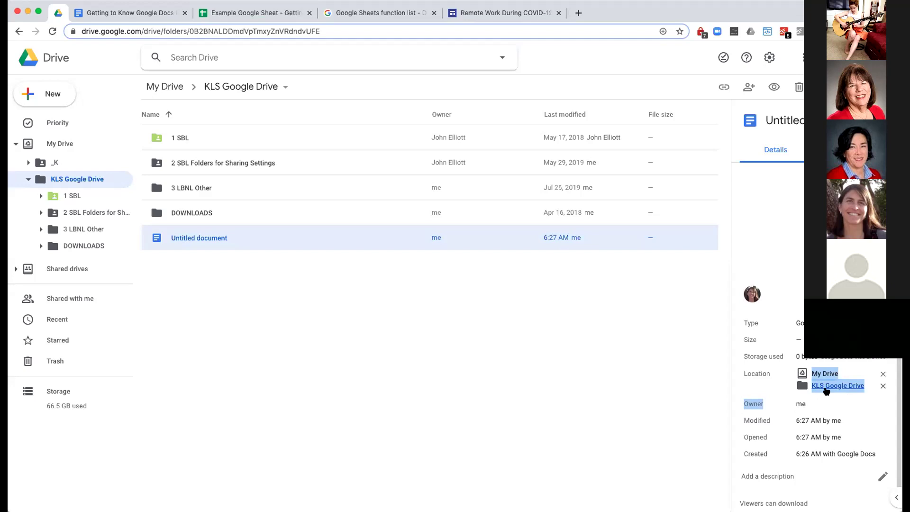
{"action": "left_click", "coordinate": [15, 269]}
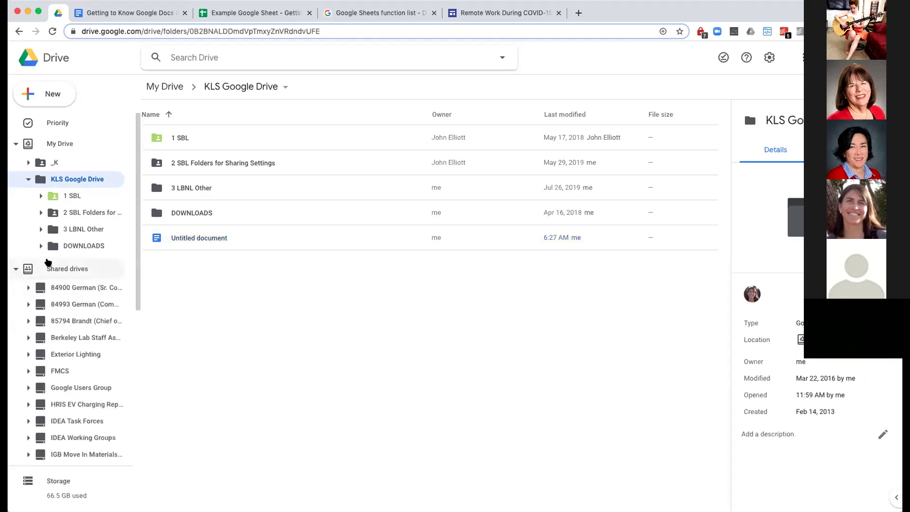
{"action": "left_click", "coordinate": [15, 270]}
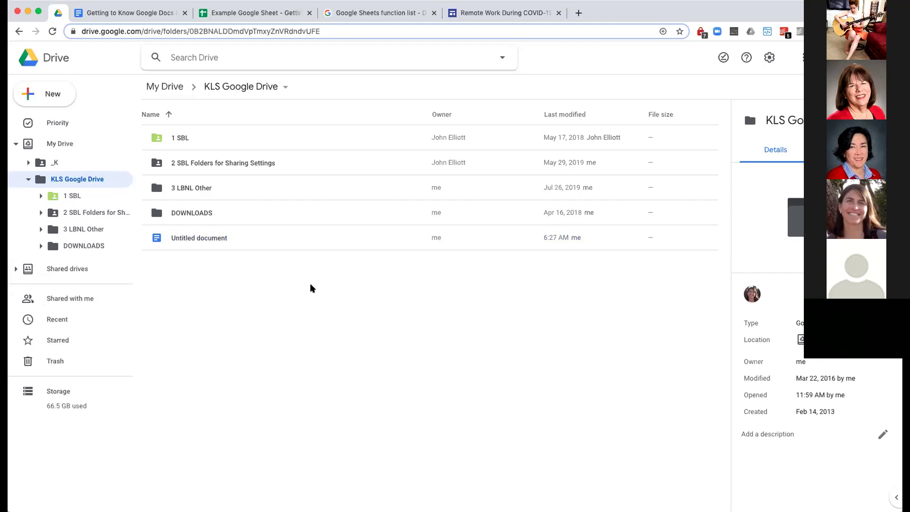
Step: Remove the KLS Google Drive folder from the Untitled document's locations
{"action": "left_click", "coordinate": [220, 239]}
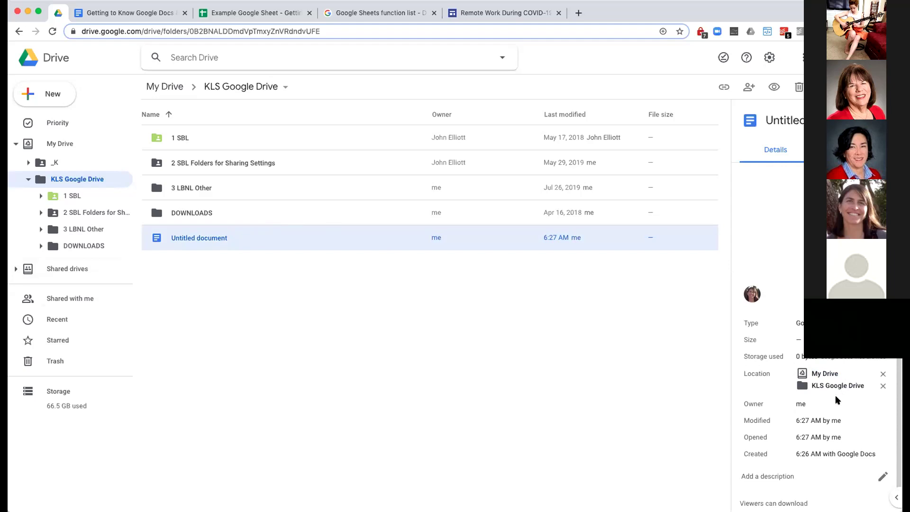
{"action": "left_click", "coordinate": [881, 386]}
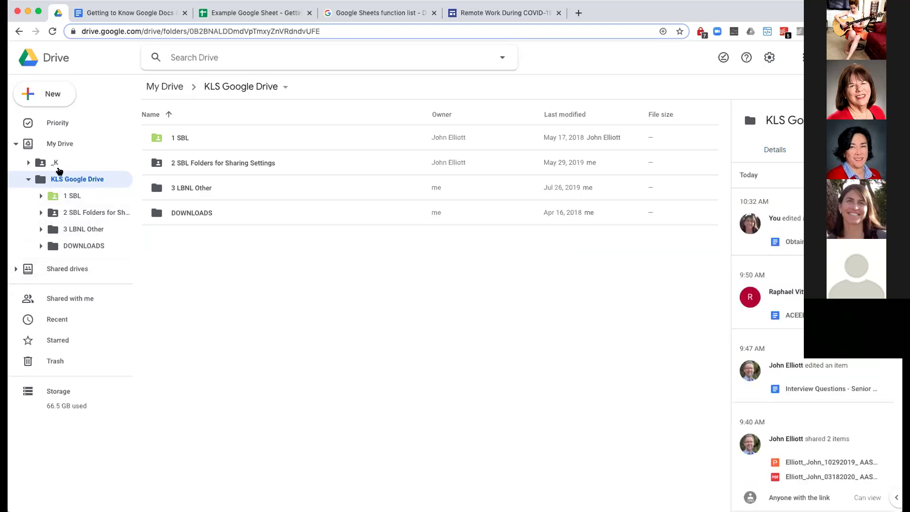
Step: Return to the top level of My Drive and check the location in the Untitled document's details
{"action": "left_click", "coordinate": [56, 143]}
{"action": "left_click", "coordinate": [181, 188]}
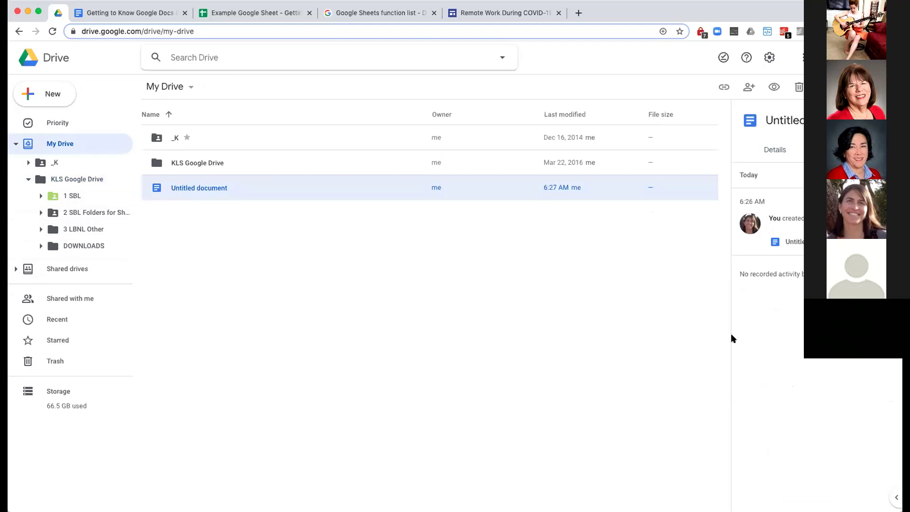
{"action": "left_click", "coordinate": [299, 324]}
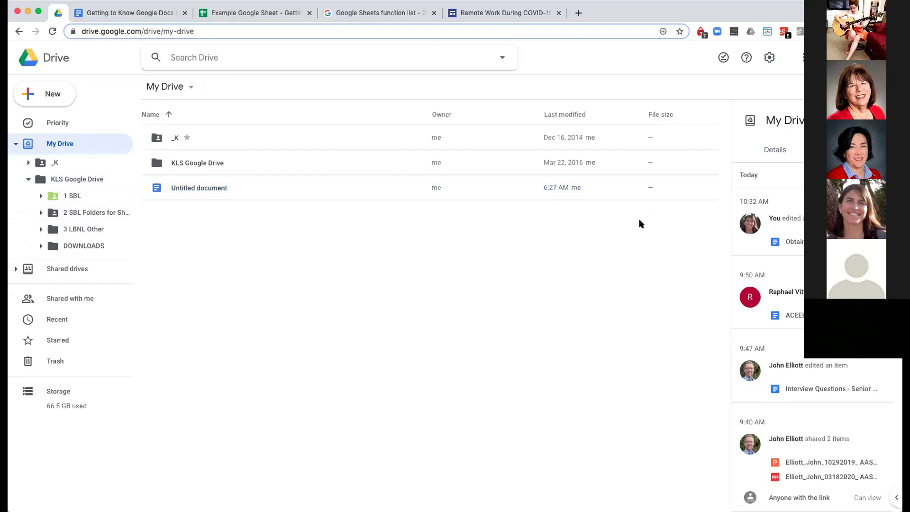
{"action": "left_click", "coordinate": [774, 149]}
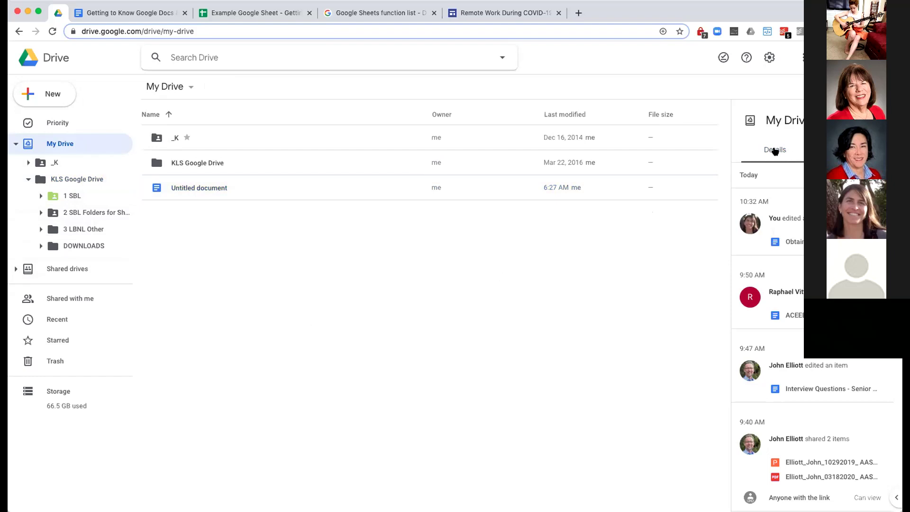
{"action": "left_click", "coordinate": [184, 188]}
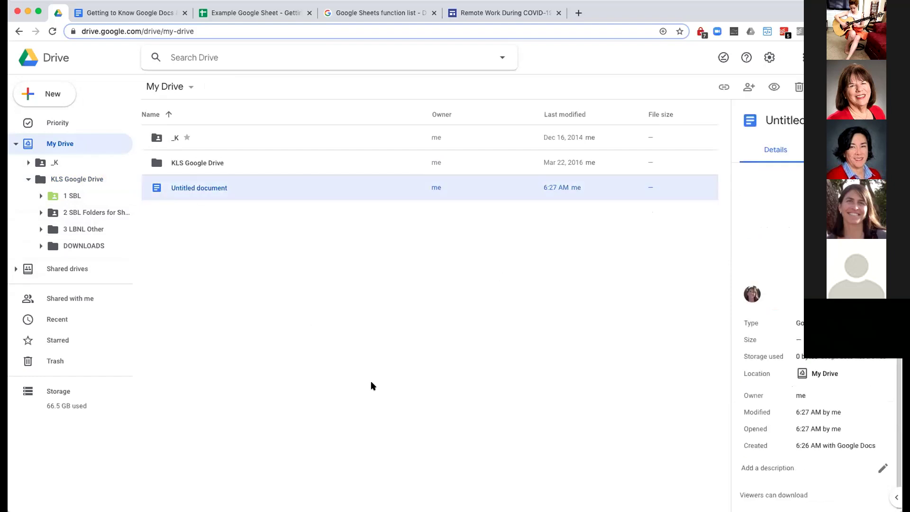